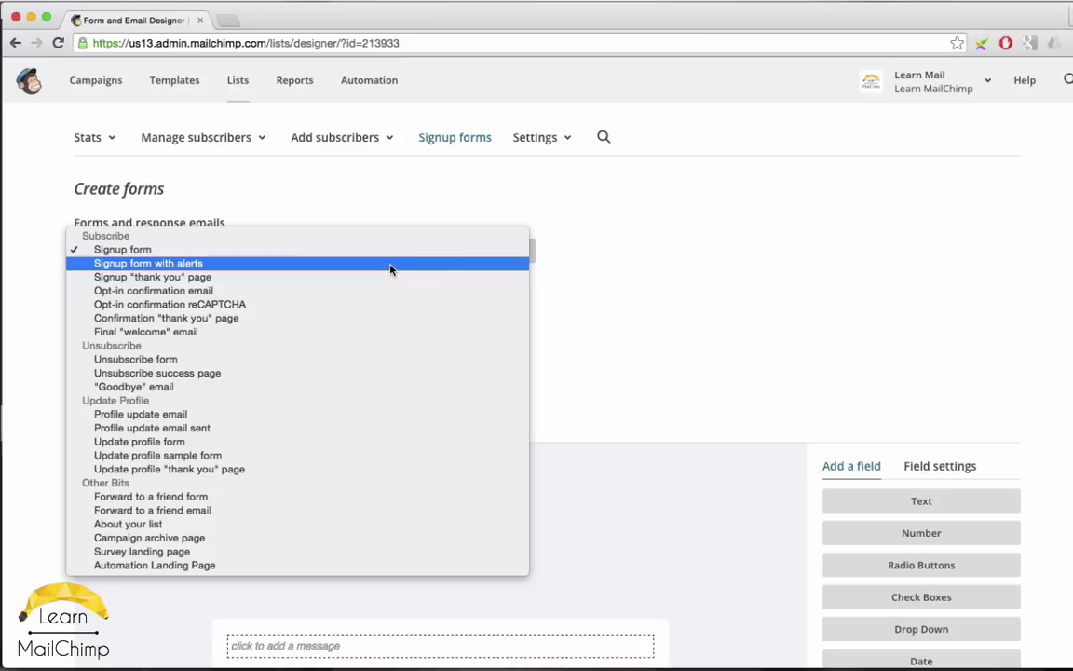
Let subscribers of the signup form pick their email format (plain-text or HTML).
click(620, 268)
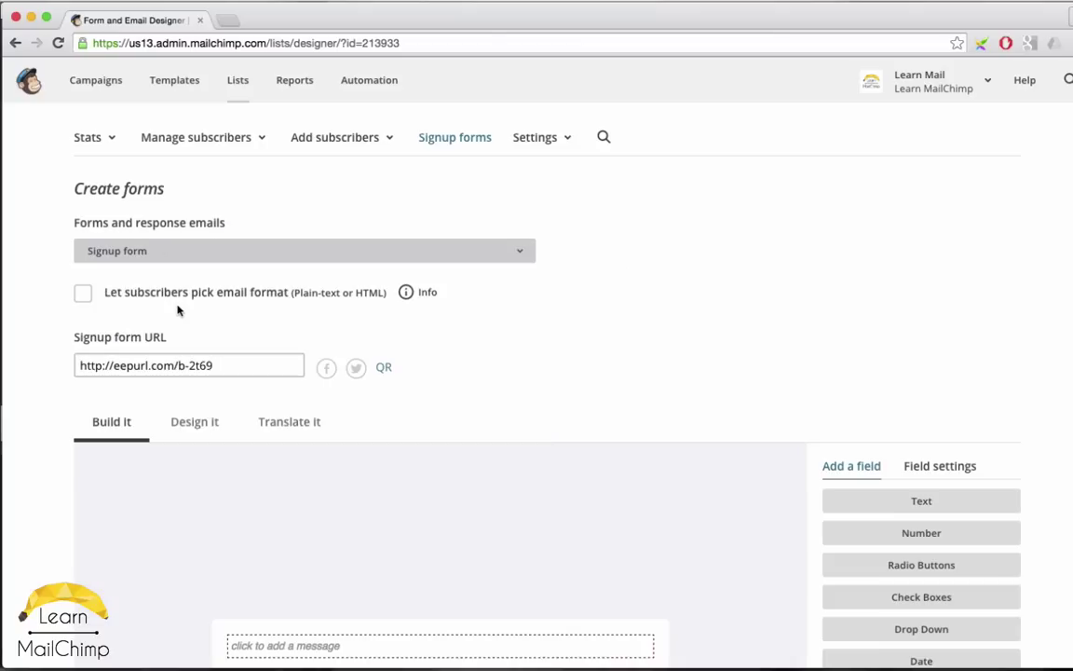
click(83, 296)
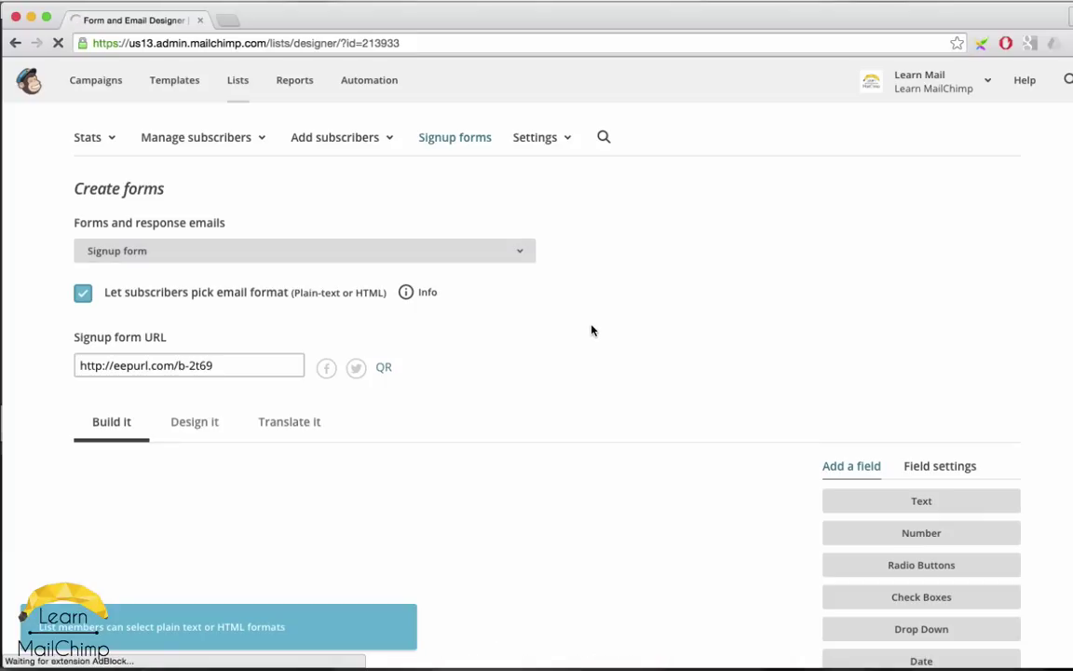
Select the signup form URL and review the form's fields down to the preferred format options.
scroll(258, 310, down, 2)
scroll(258, 310, down, 2)
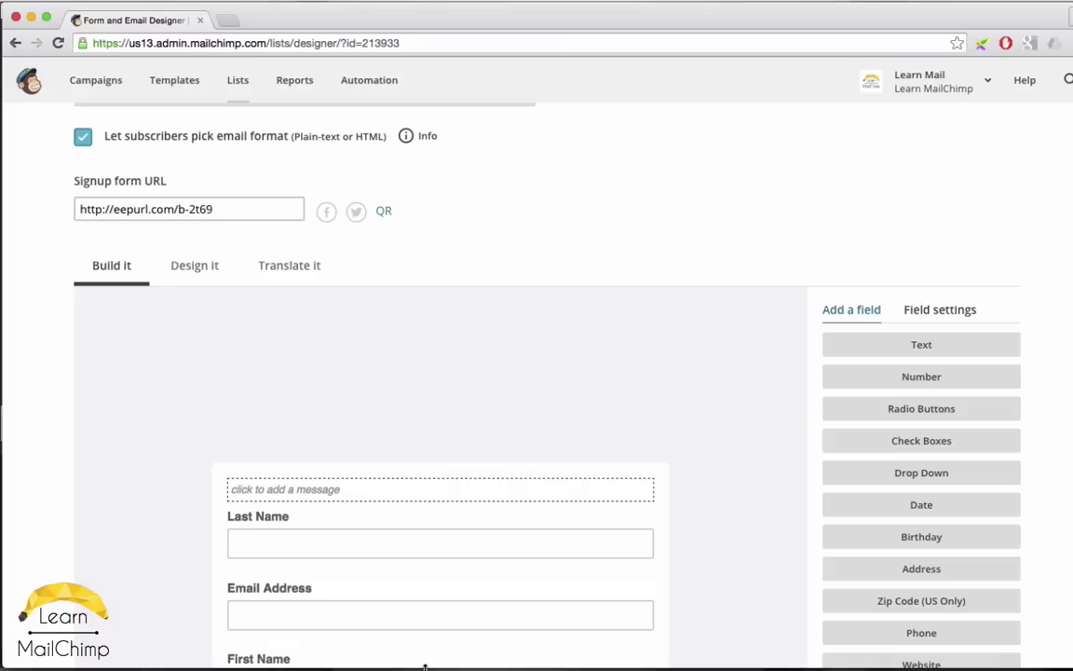
mouse_move(419, 448)
click(243, 212)
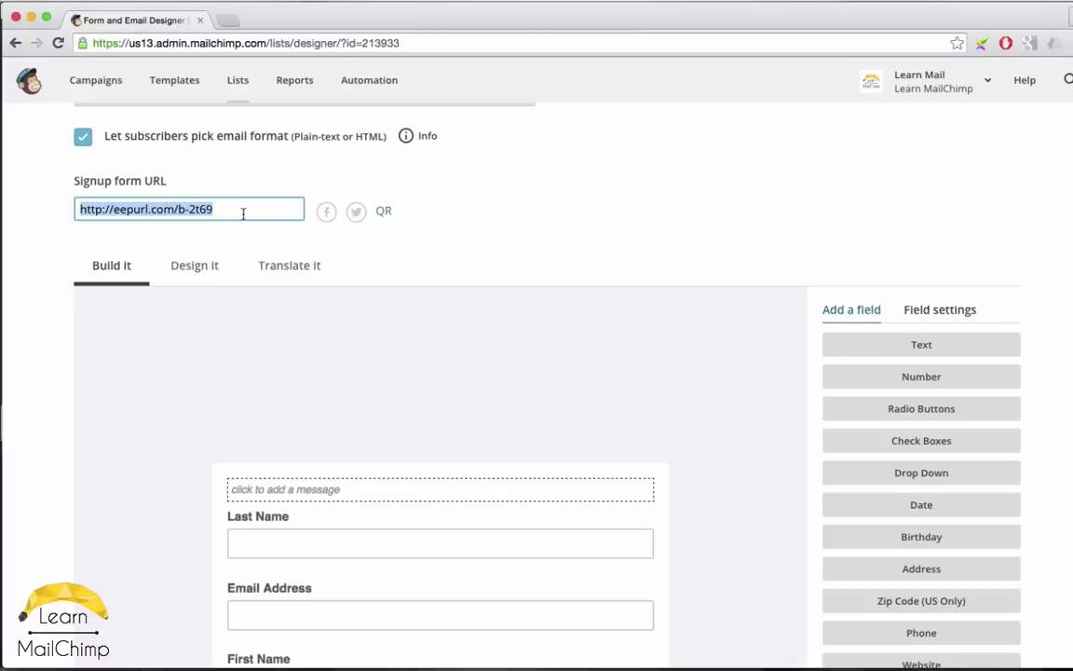
scroll(542, 159, down, 2)
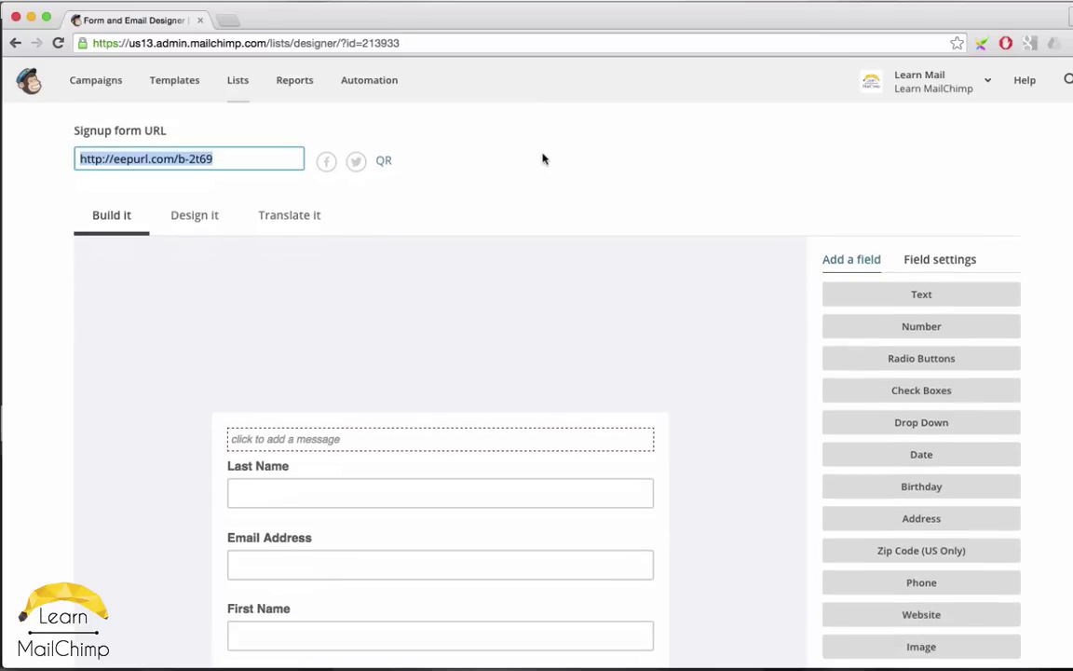
scroll(542, 159, down, 3)
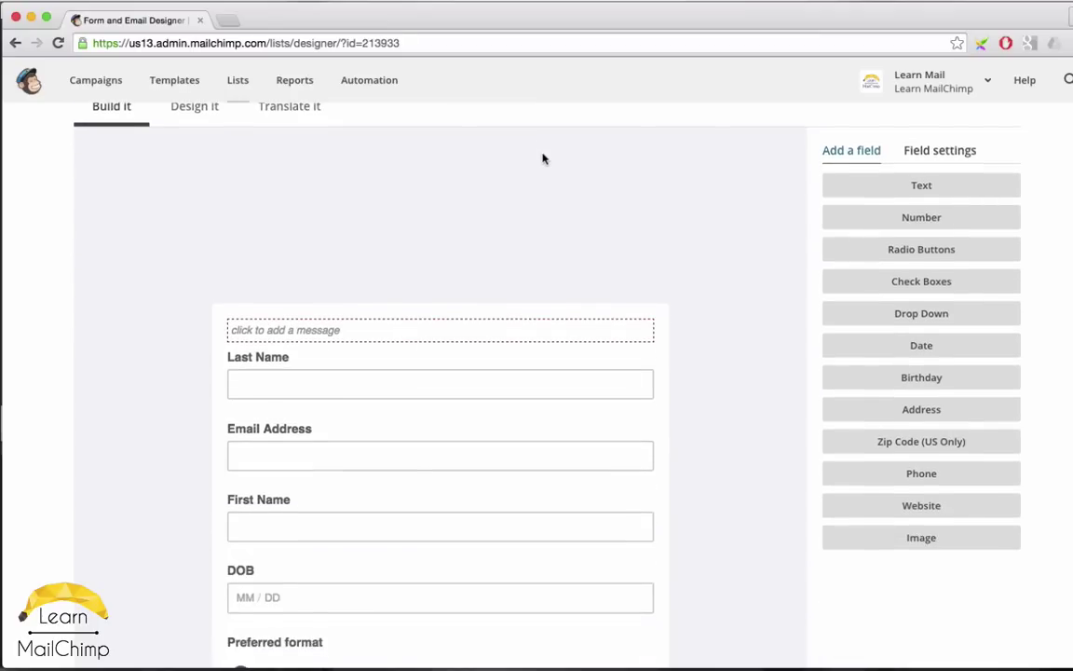
scroll(544, 159, down, 1)
scroll(518, 159, up, 2)
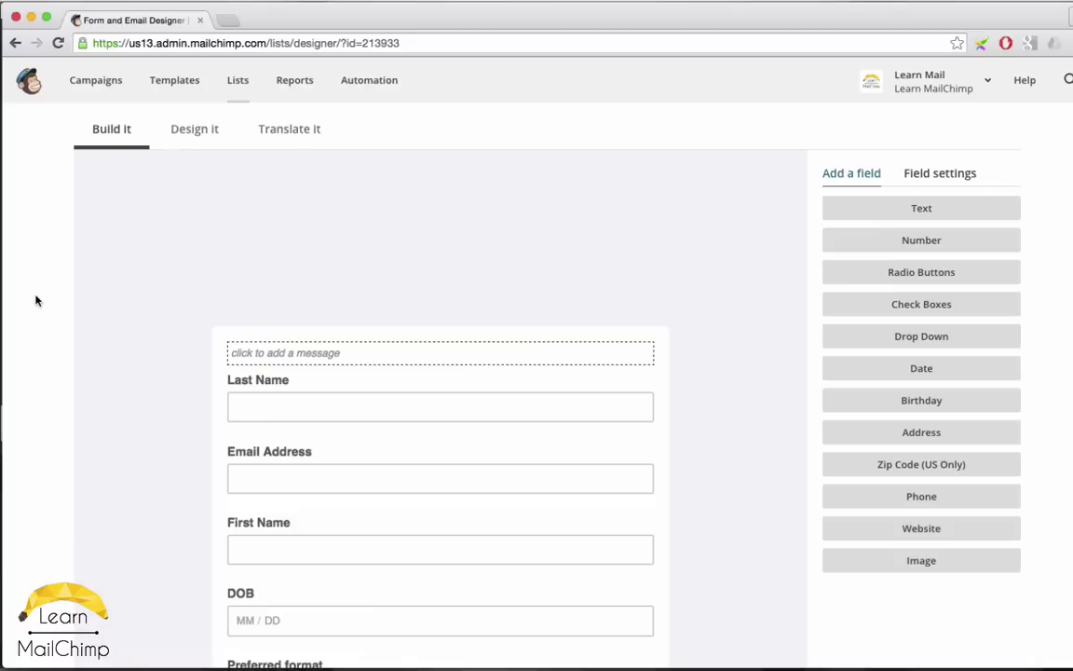
scroll(37, 300, down, 3)
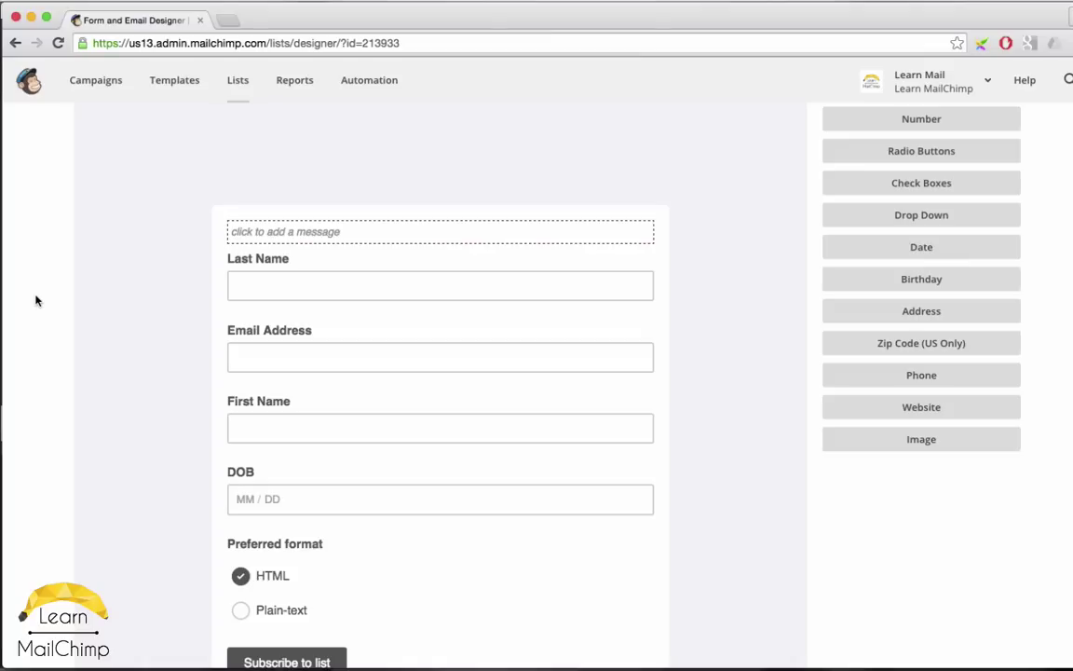
scroll(232, 232, up, 3)
Upload MC_Form_Header.png as the form's header image and dismiss the upload progress list.
mouse_move(467, 252)
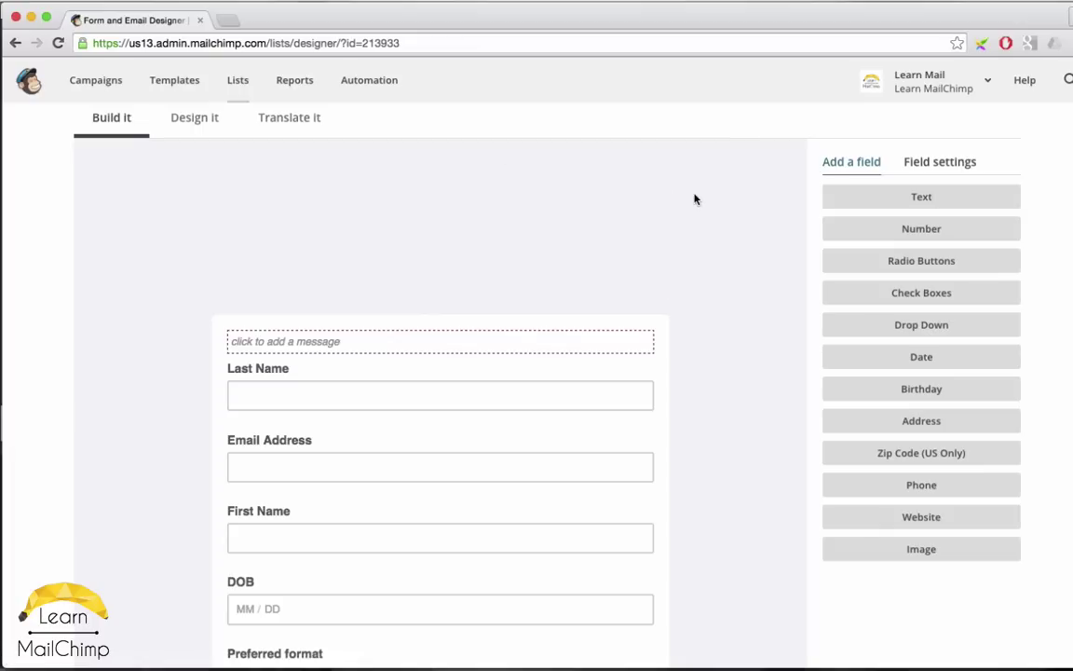
mouse_move(517, 210)
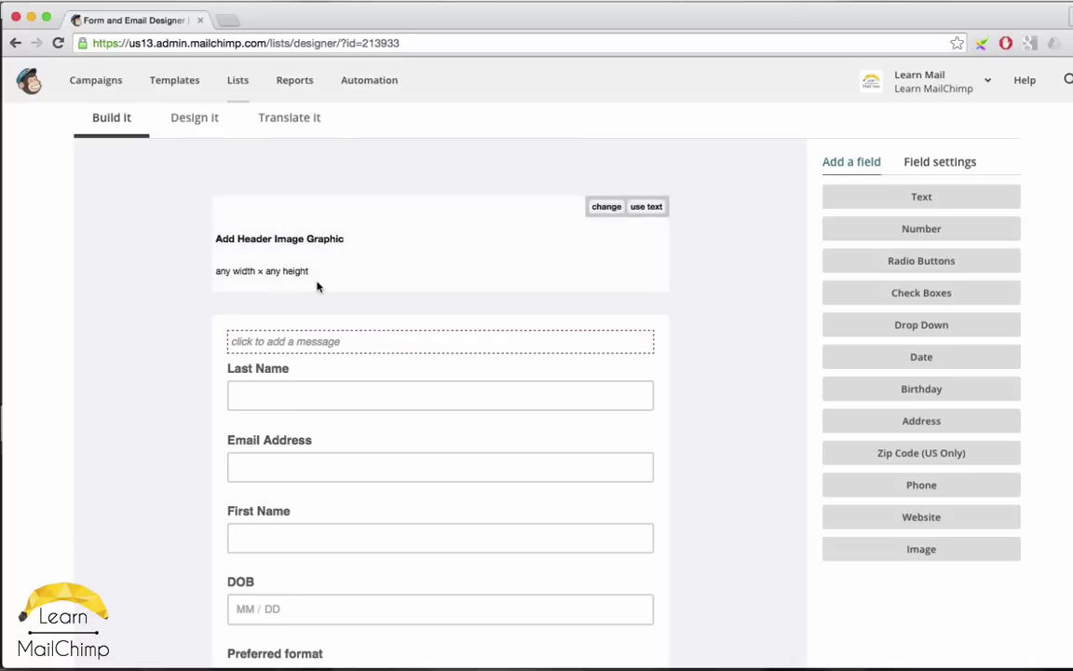
click(606, 207)
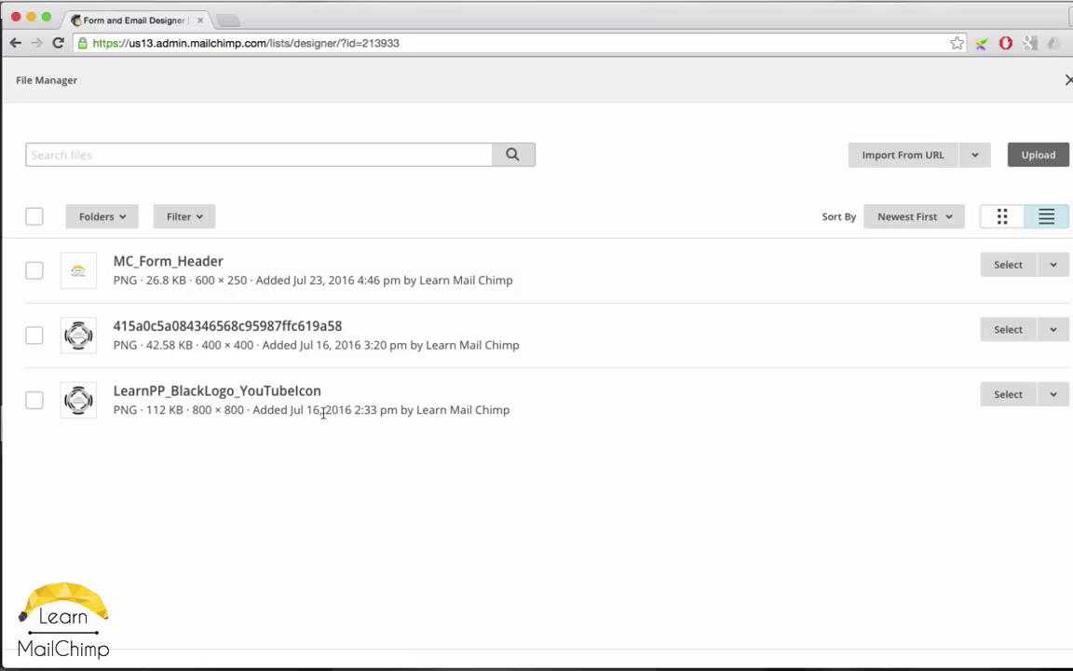
click(1040, 154)
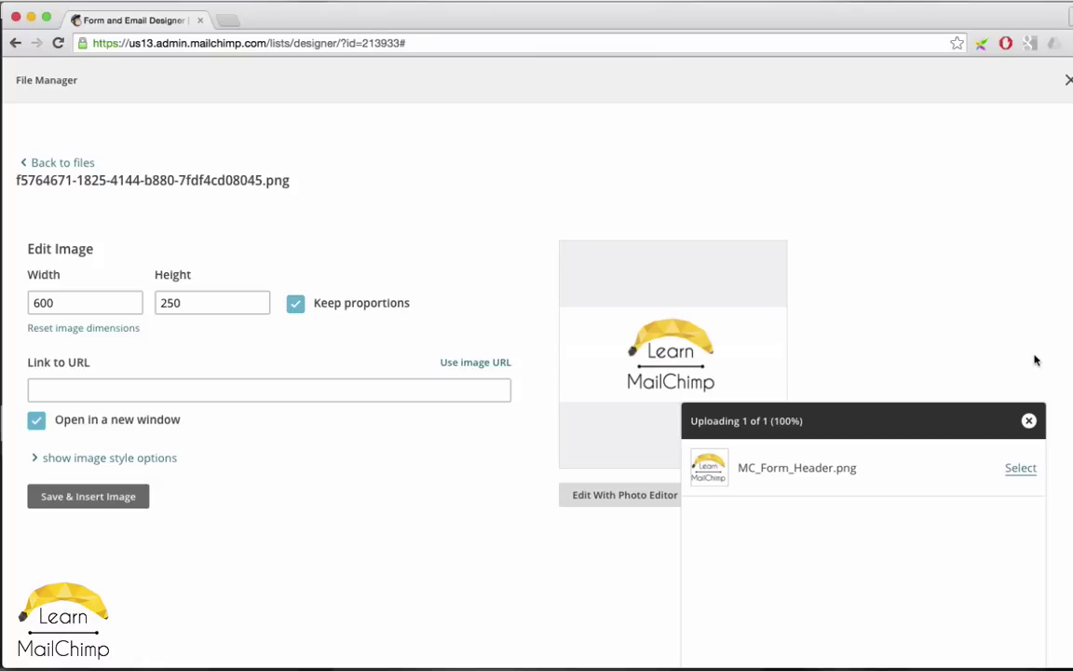
click(1030, 422)
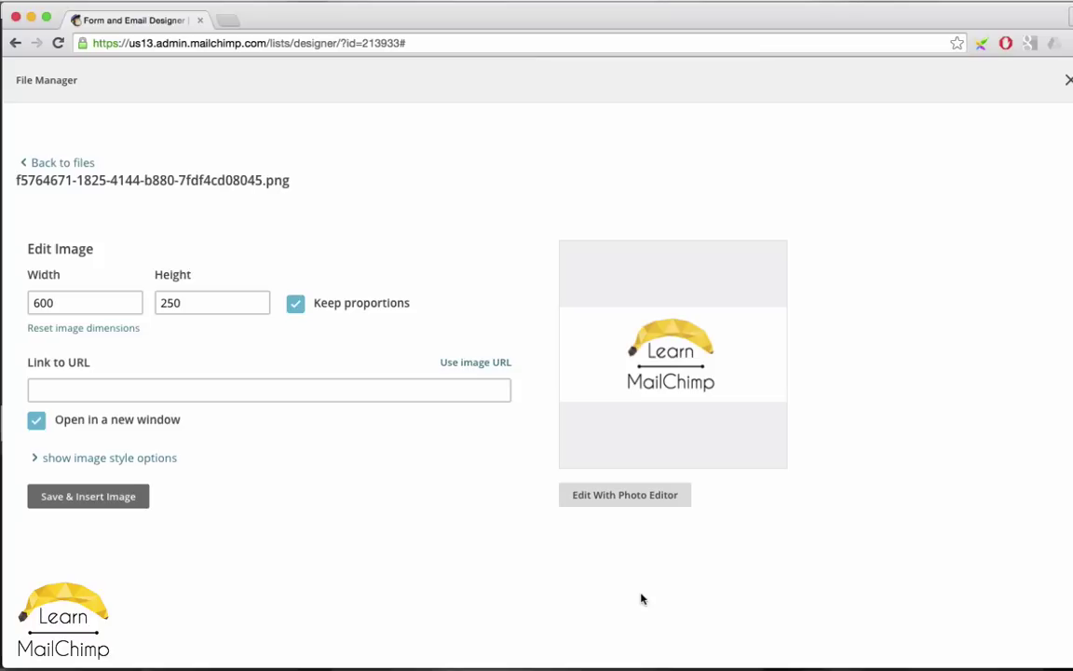
Open the header image in the Photo Editor and apply a Blemish retouch to the banana.
click(654, 499)
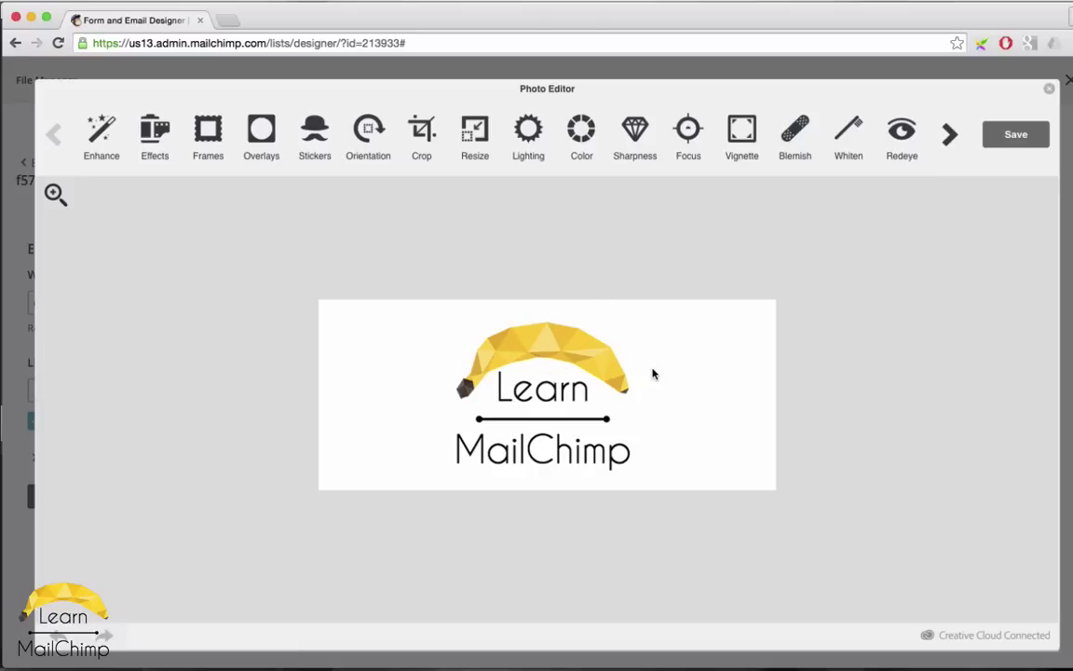
click(796, 142)
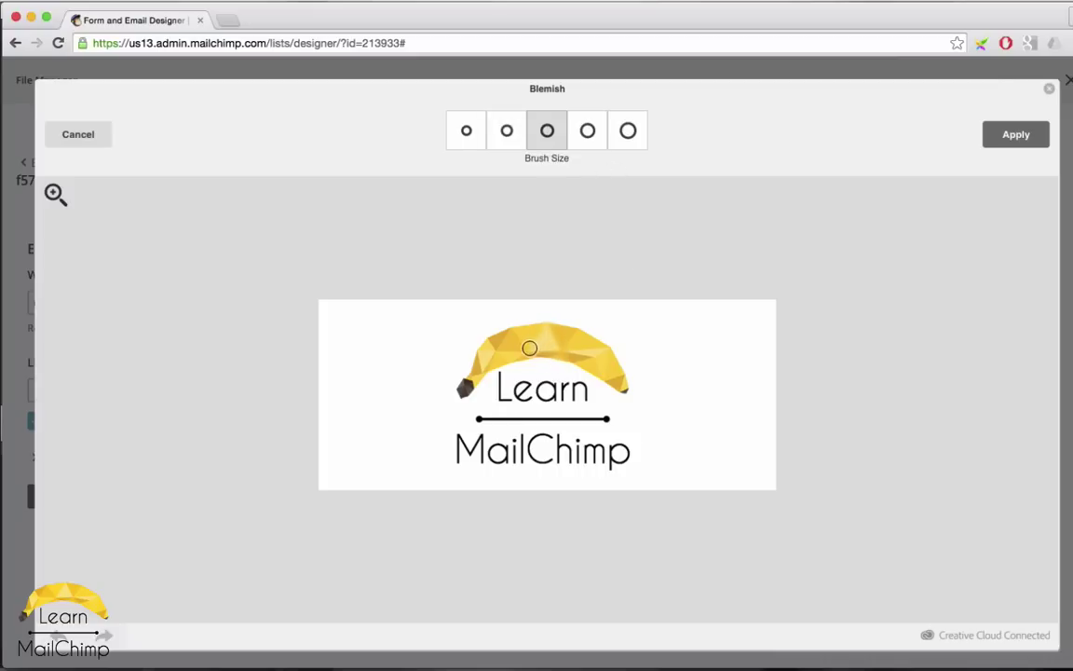
click(570, 350)
click(1018, 136)
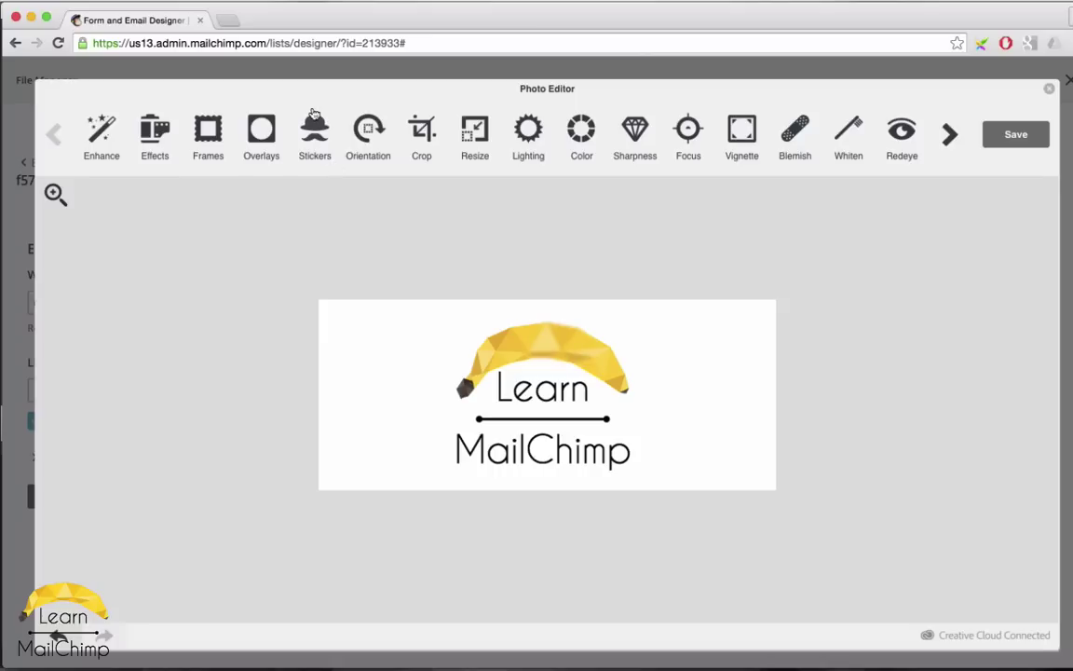
Add the Signature glasses-and-moustache sticker, shrink it onto the middle of the banana, and apply it.
click(314, 146)
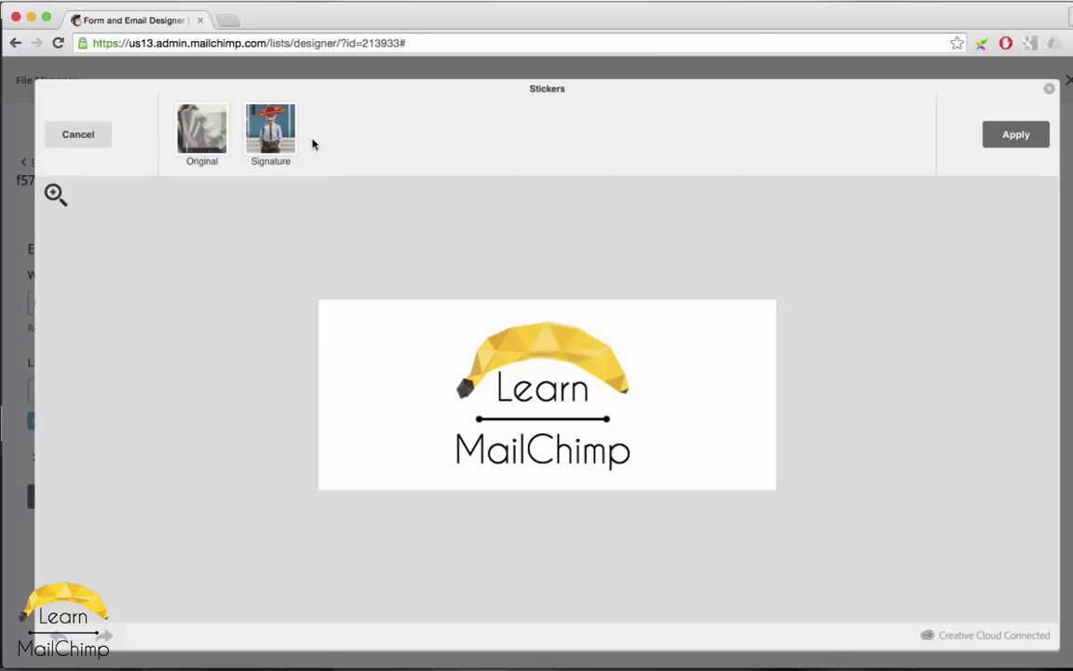
click(270, 128)
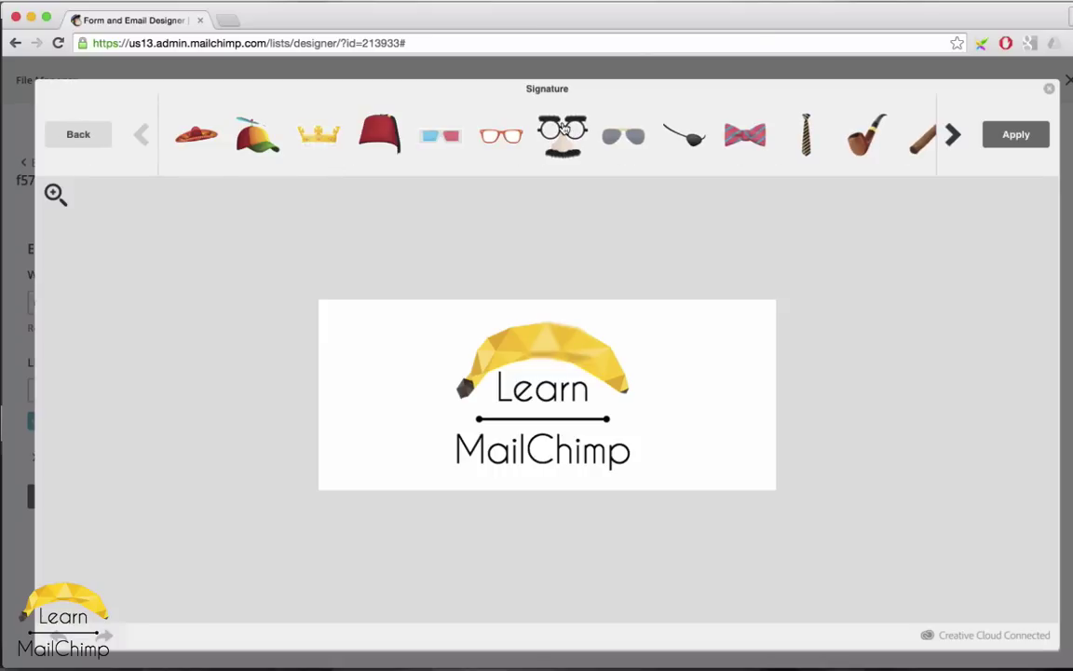
click(562, 128)
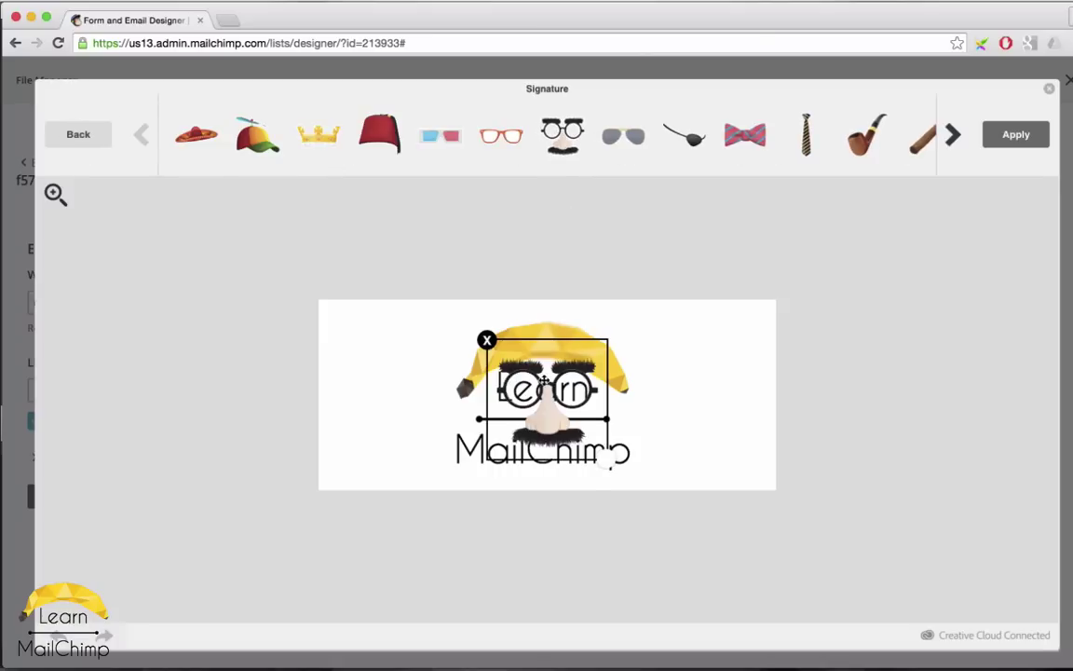
drag(545, 382, 448, 382)
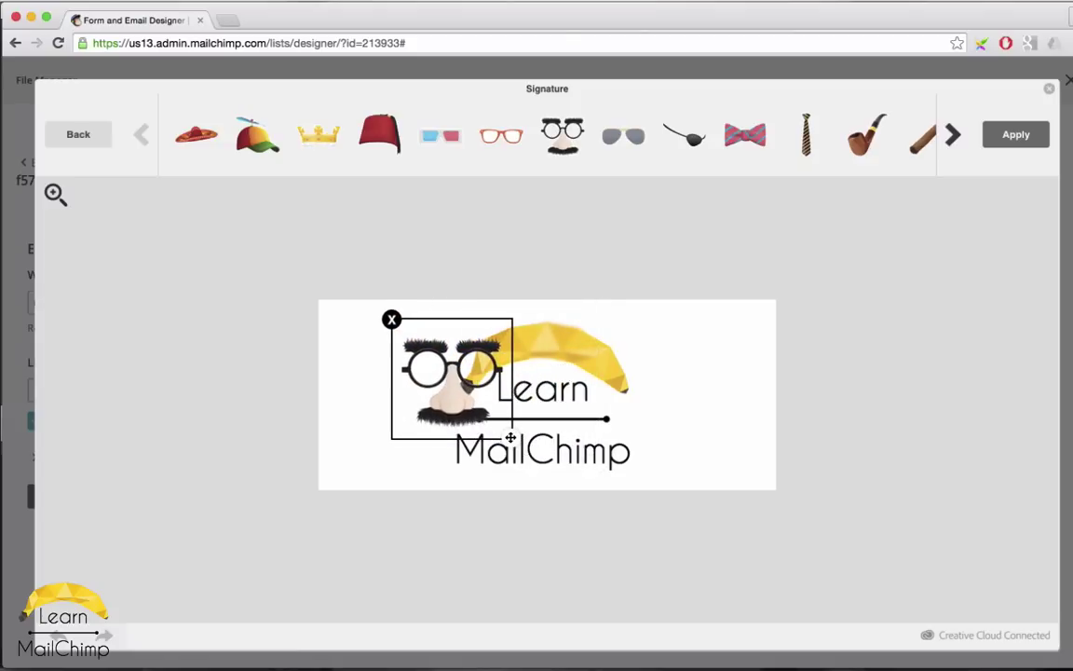
drag(510, 436, 555, 336)
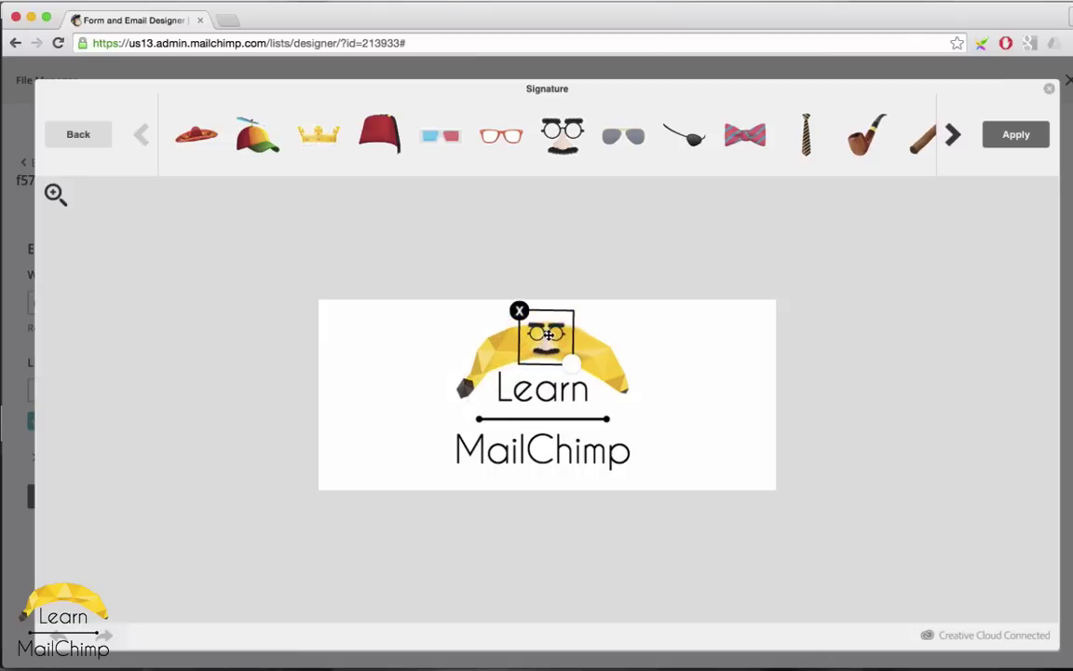
click(652, 353)
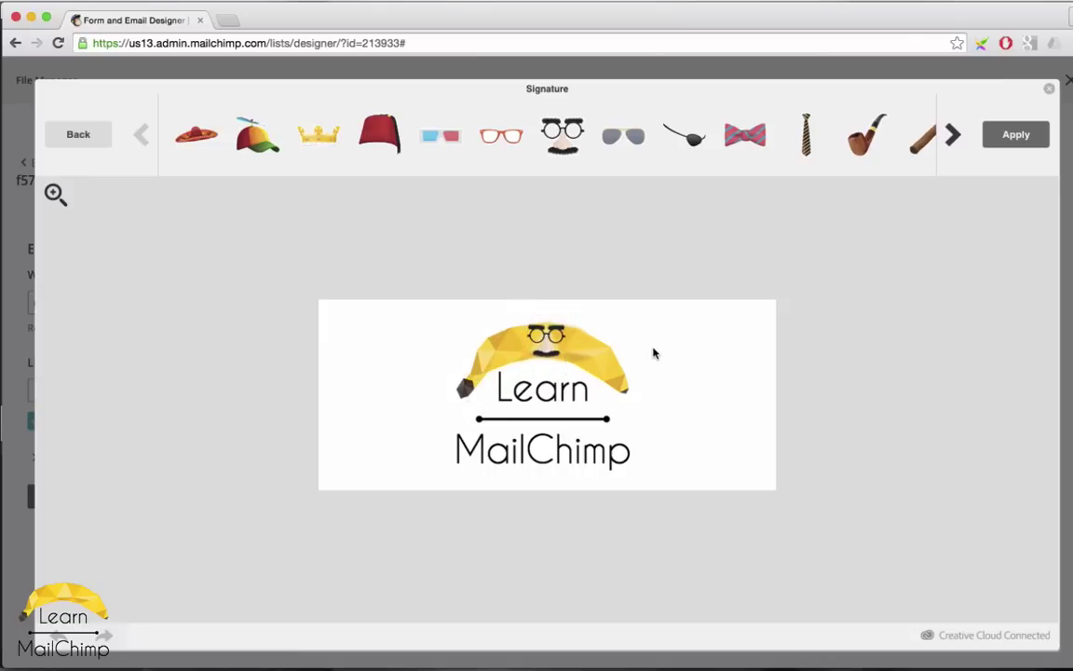
click(1018, 135)
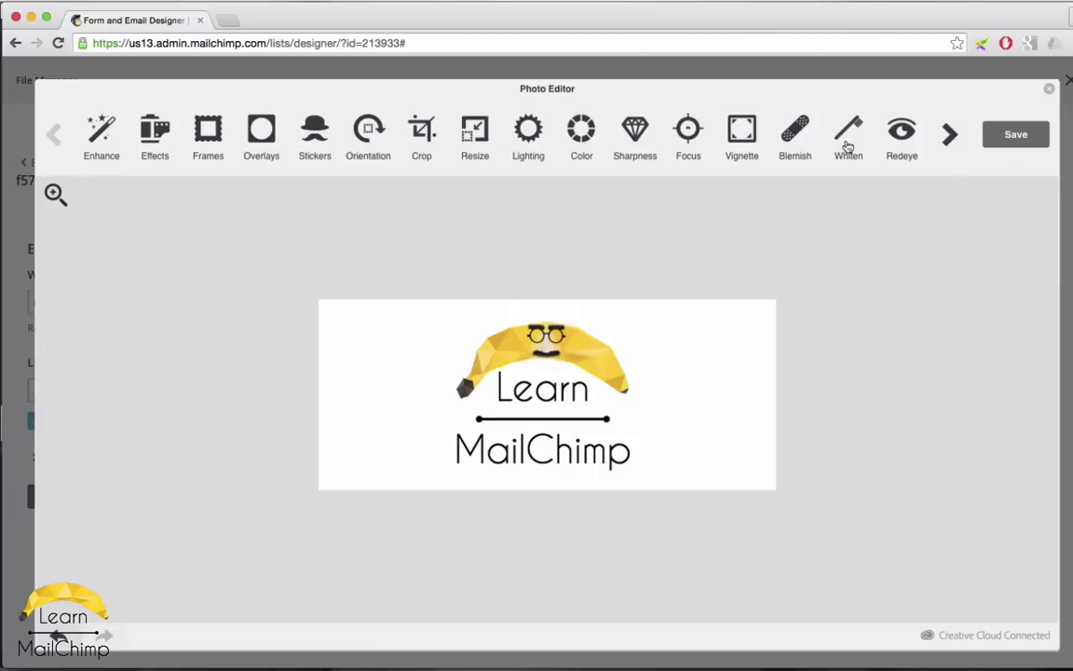
Whiten the banana around the face sticker with the largest brush, and close the Photo Editor without saving the edits.
click(847, 146)
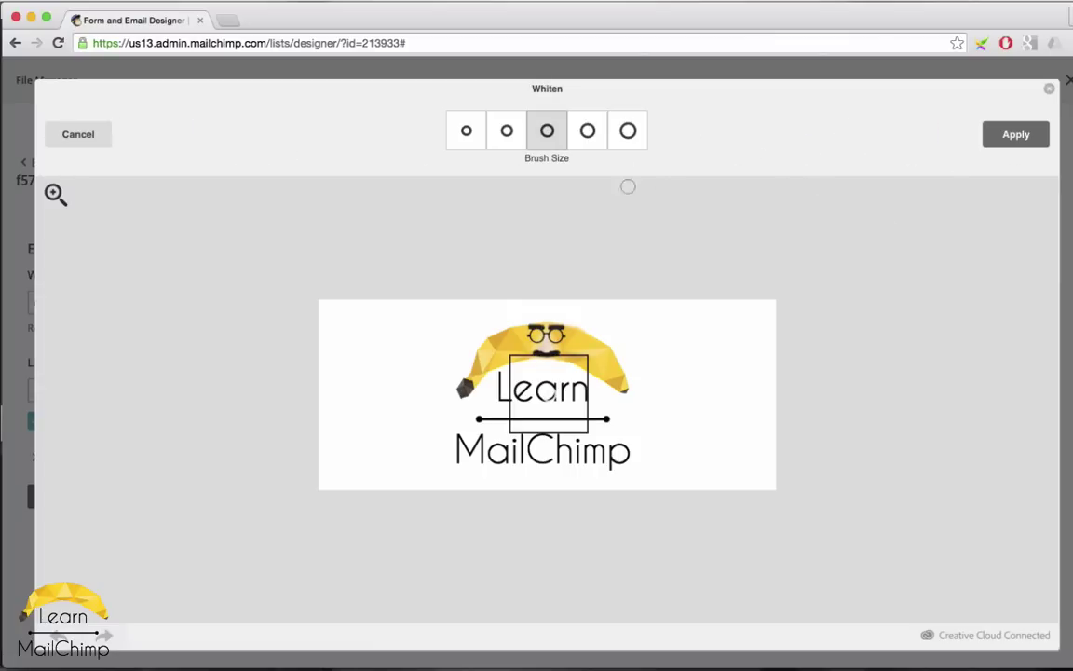
click(587, 130)
click(627, 132)
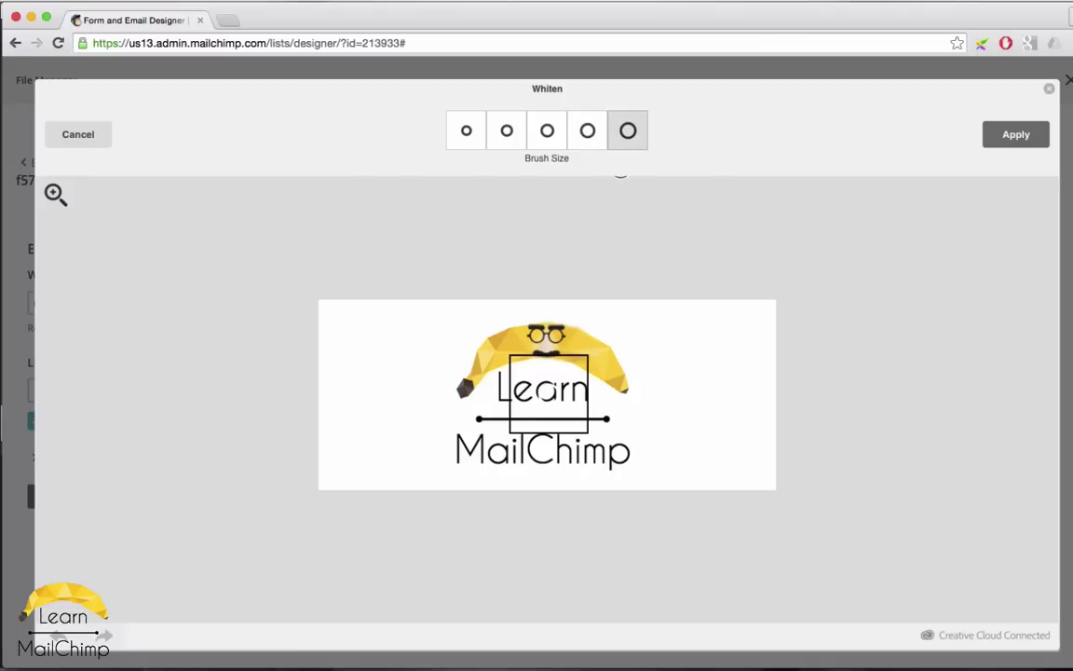
drag(542, 345, 552, 351)
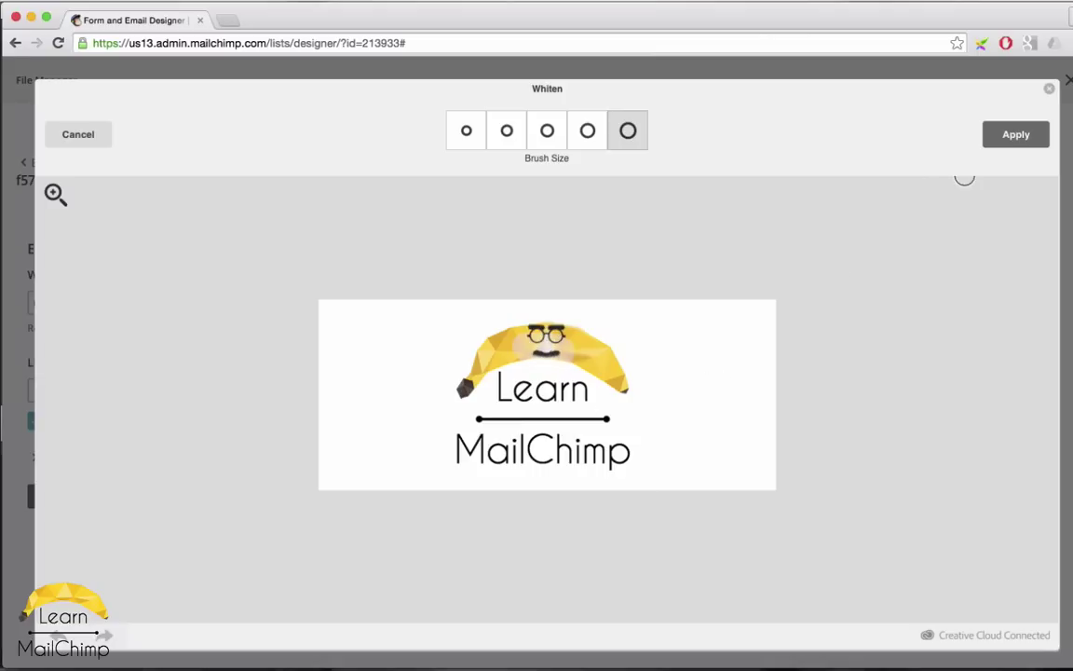
click(995, 141)
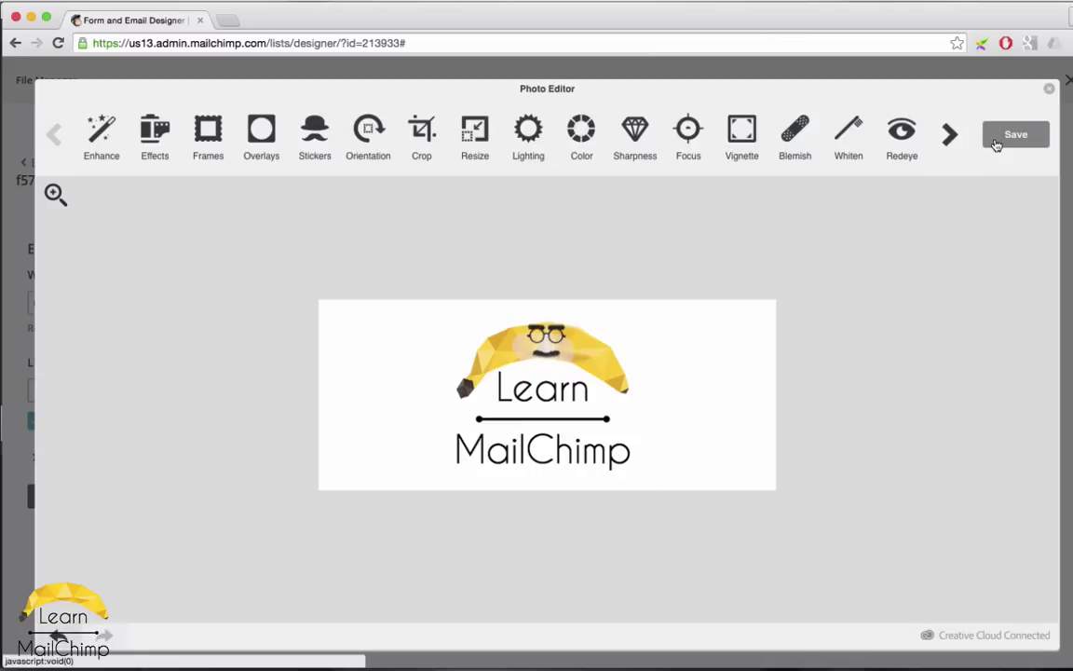
click(1049, 88)
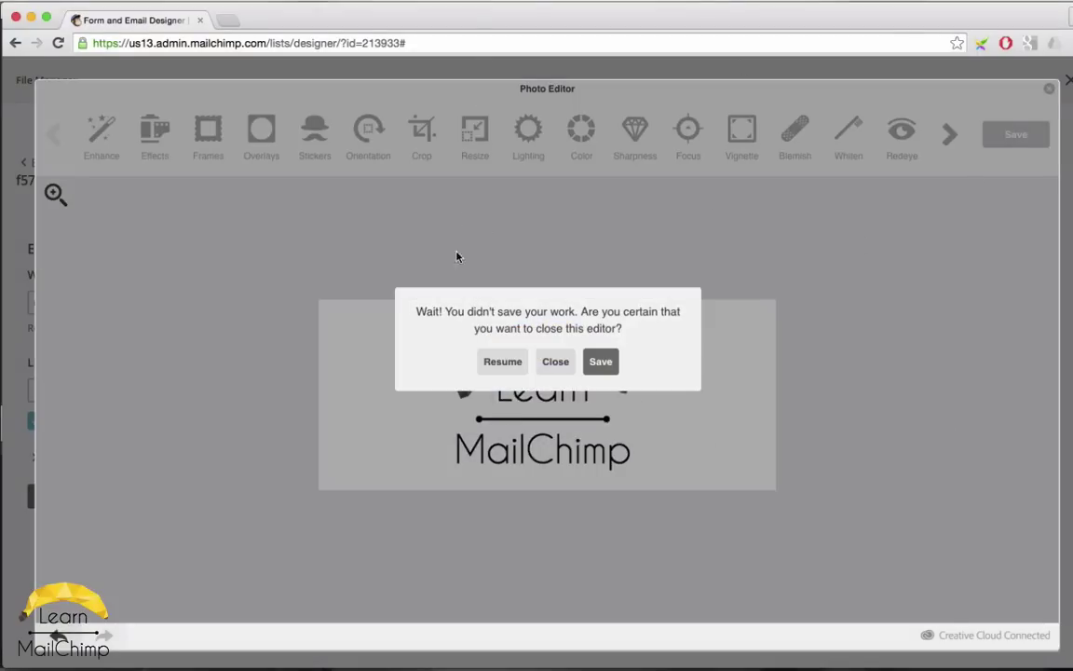
click(556, 372)
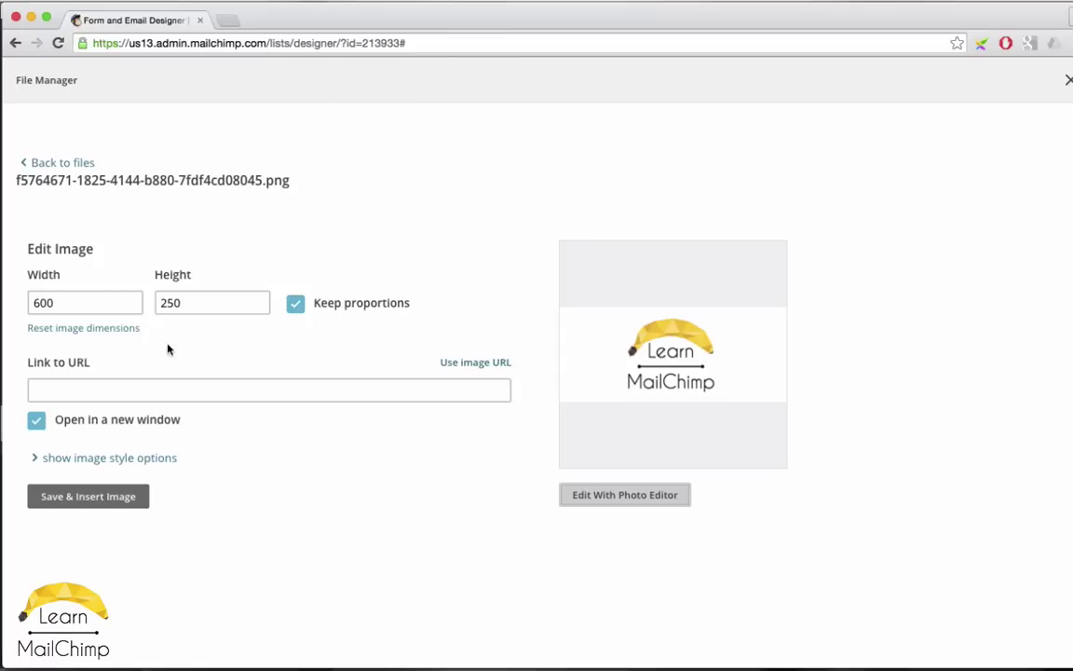
click(136, 390)
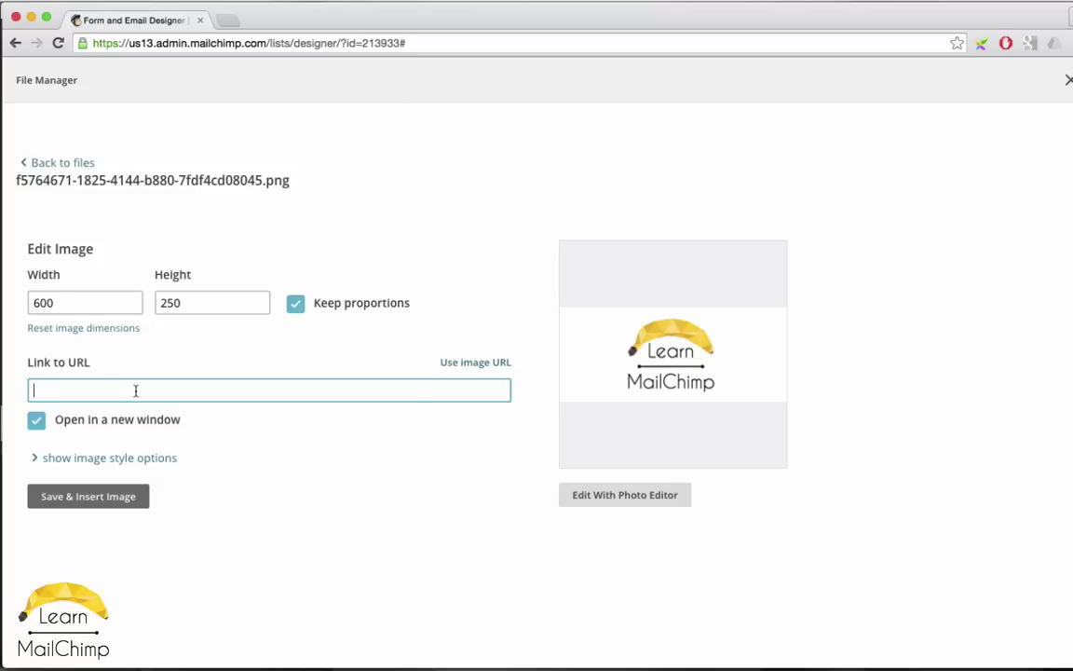
text(www.technotheels.com/learnmailchimp)
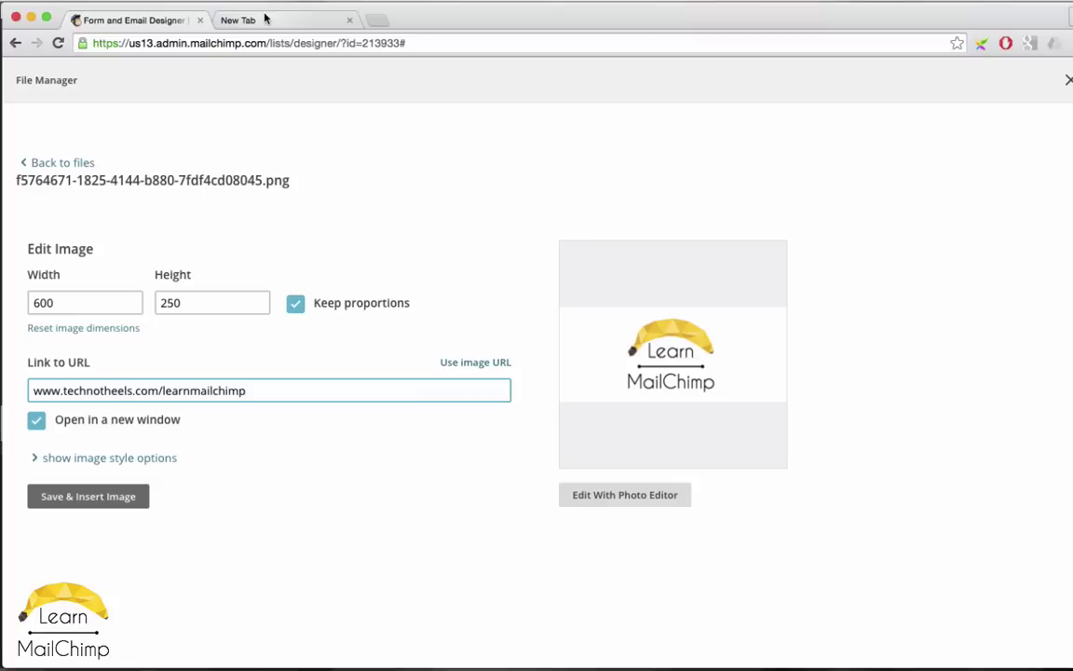
Show the image style options and set the header image's border to 5 px wide with colour #cb2e2e.
click(53, 459)
scroll(226, 444, down, 1)
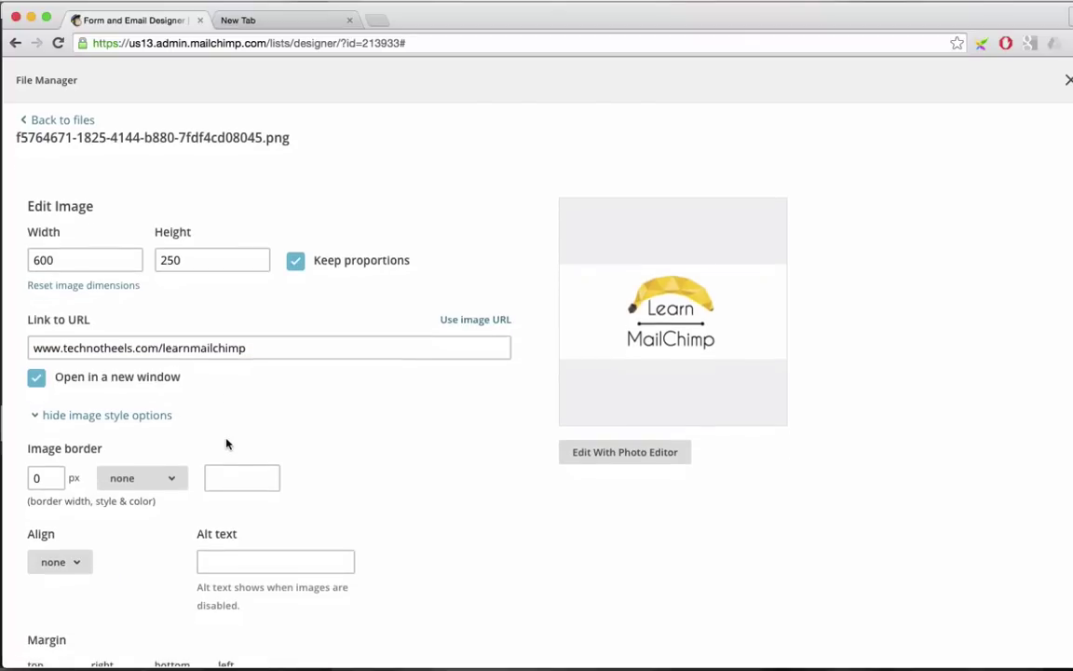
scroll(226, 444, down, 4)
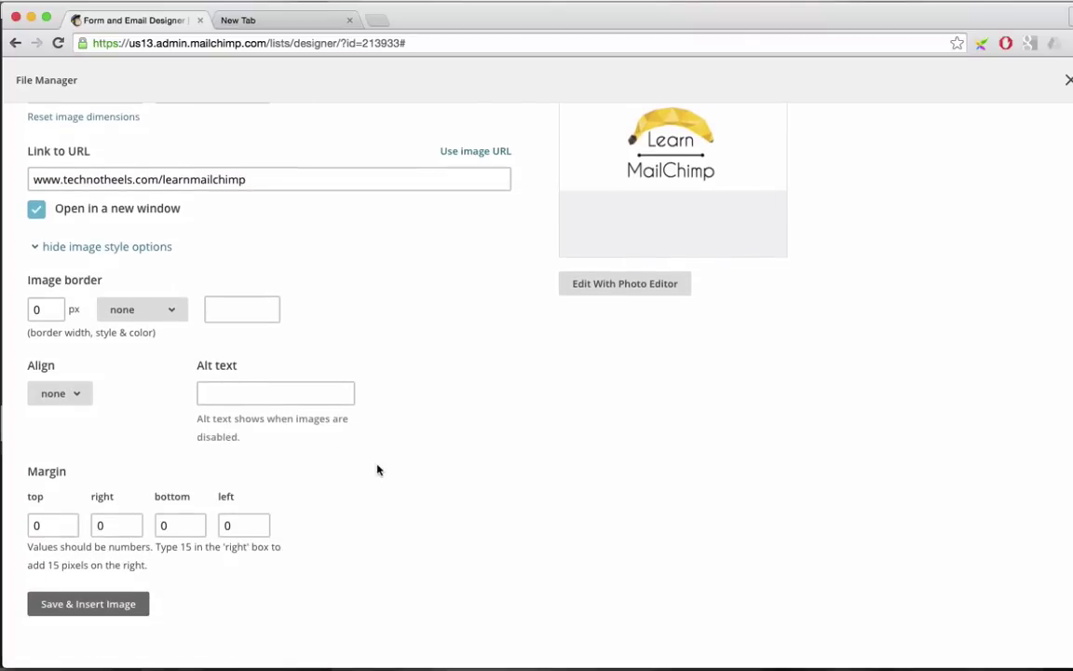
click(47, 307)
key(BackSpace)
text(5)
click(224, 309)
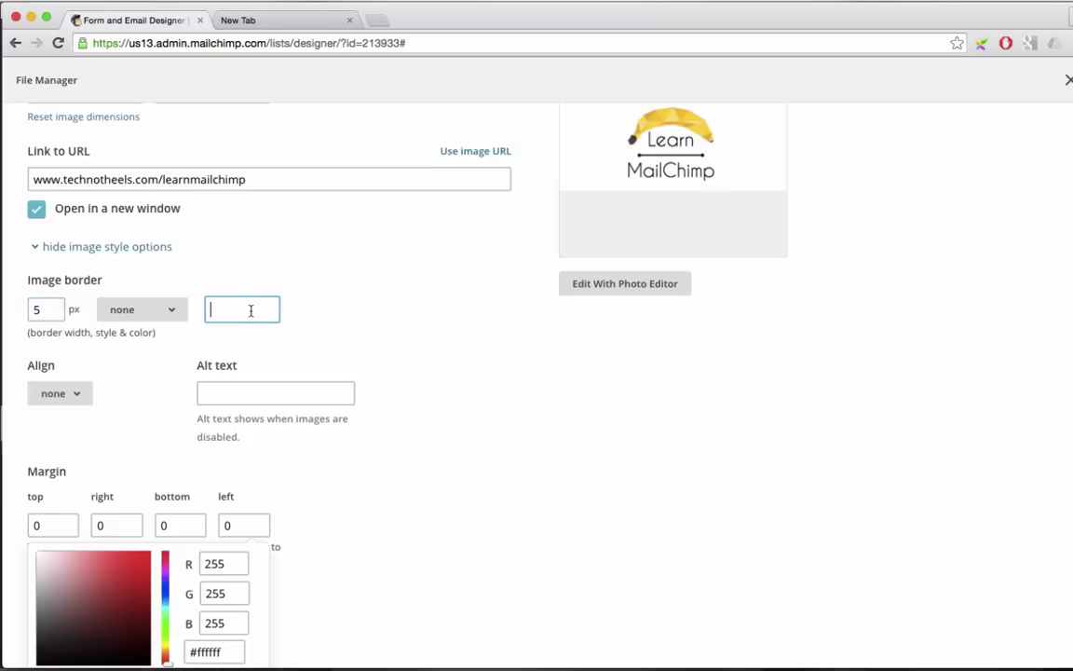
click(125, 573)
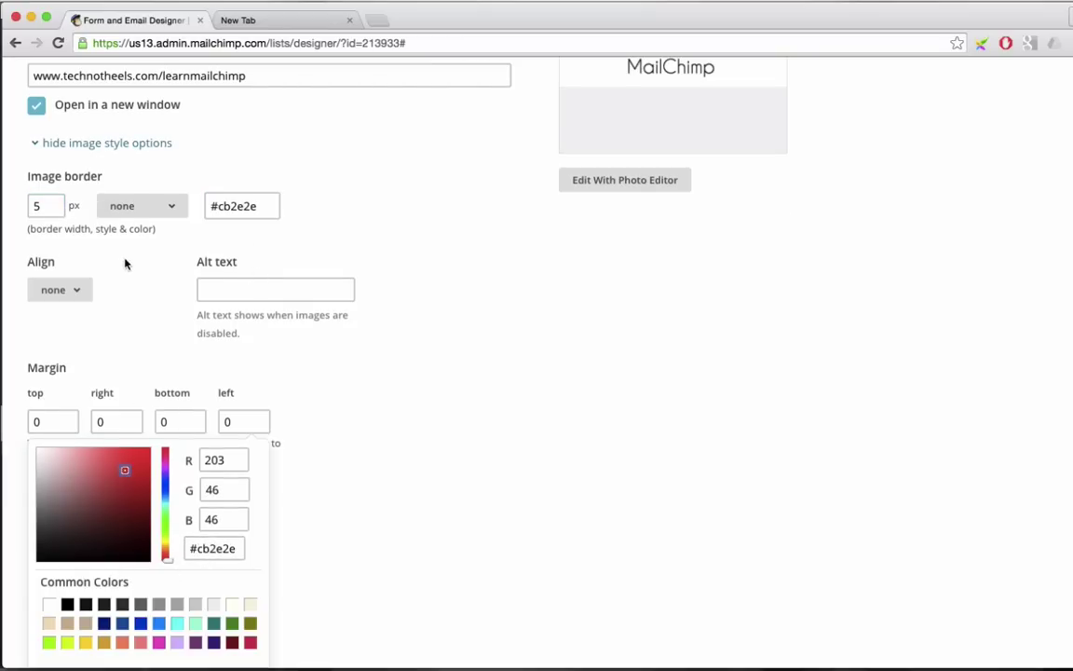
click(393, 446)
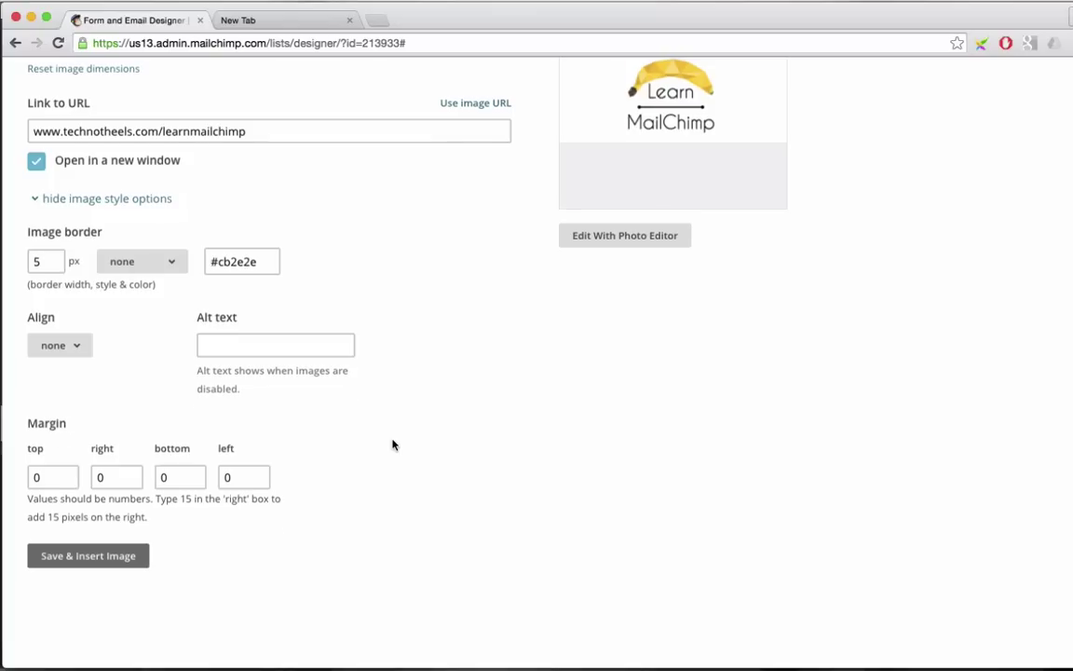
Set the header image's alignment to center.
scroll(393, 445, up, 4)
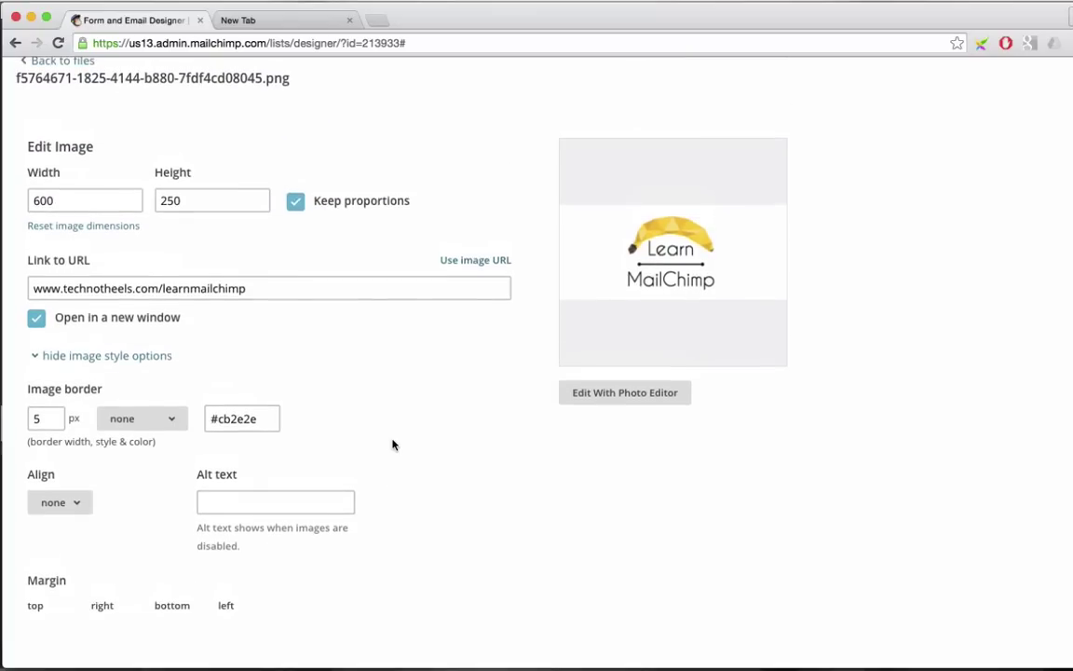
click(79, 501)
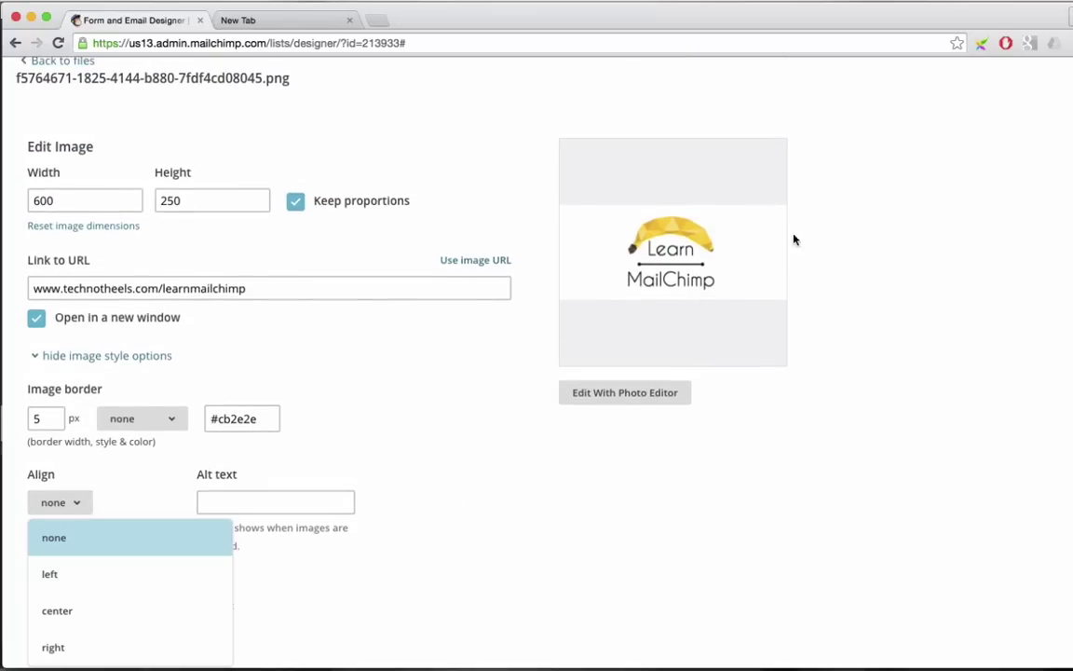
scroll(318, 456, down, 3)
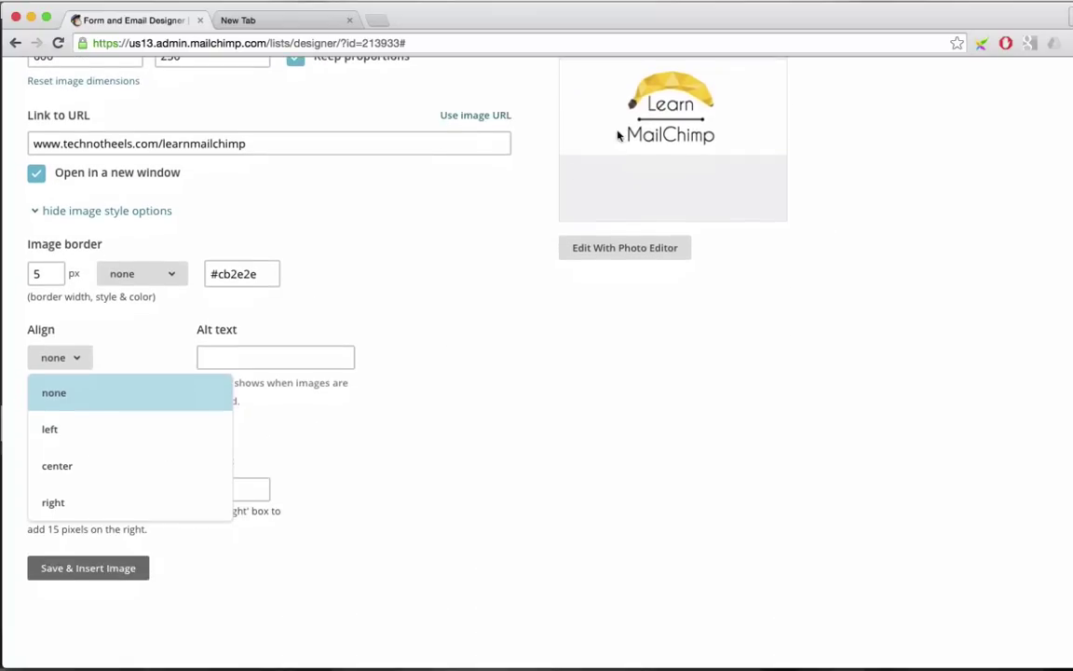
scroll(639, 126, up, 3)
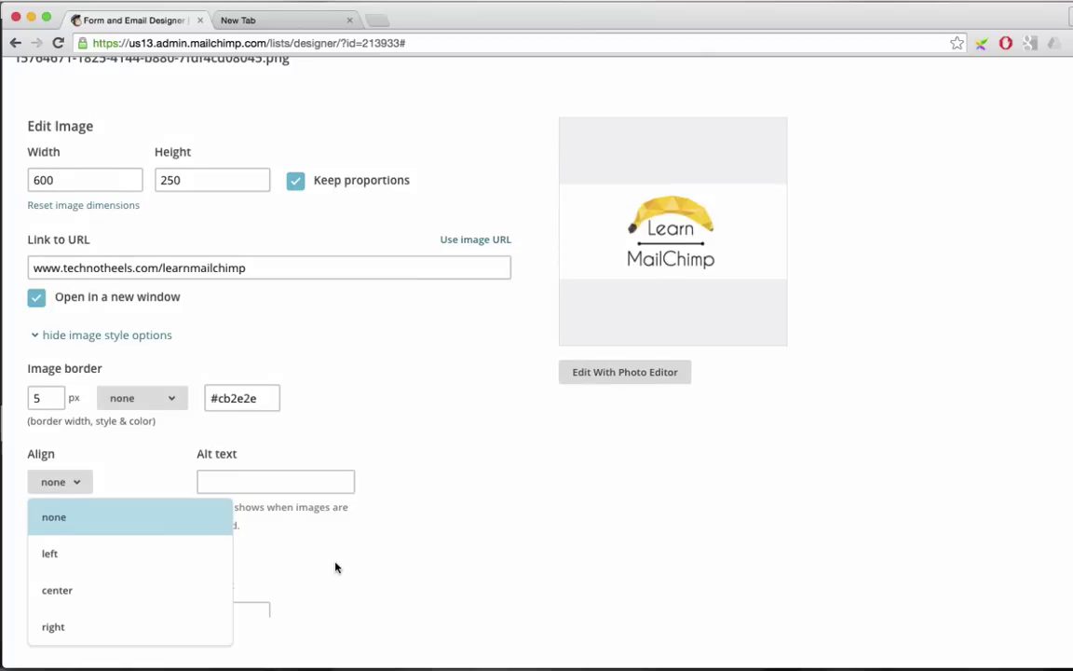
scroll(280, 558, down, 2)
click(113, 524)
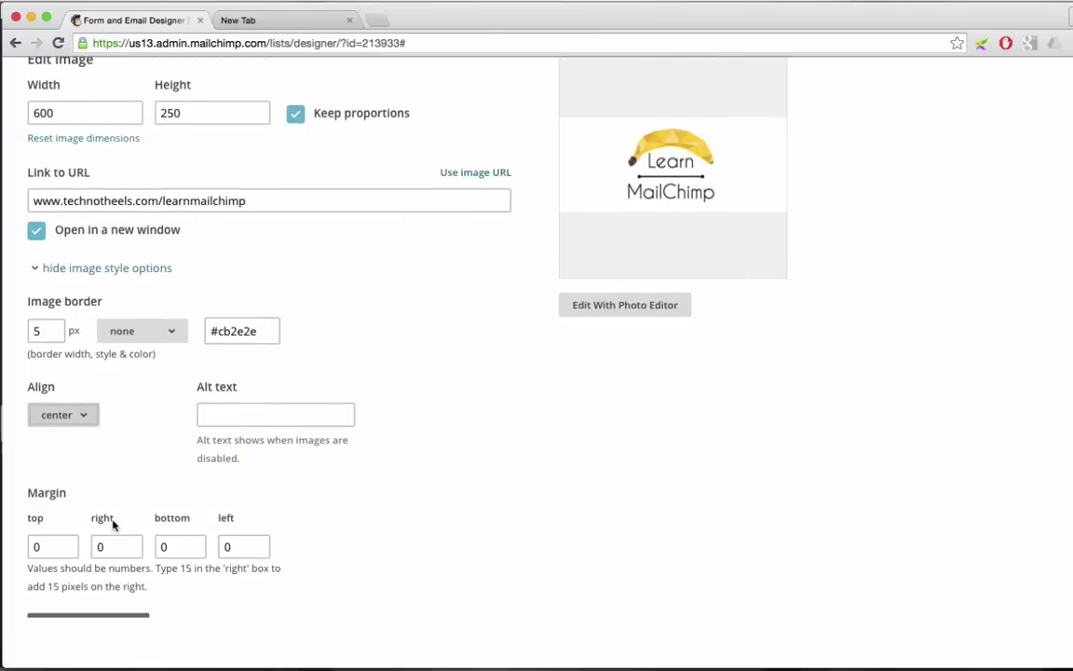
Give the header image the alt text "Learn MailChimp", and save and insert it into the form.
scroll(249, 337, down, 2)
click(249, 337)
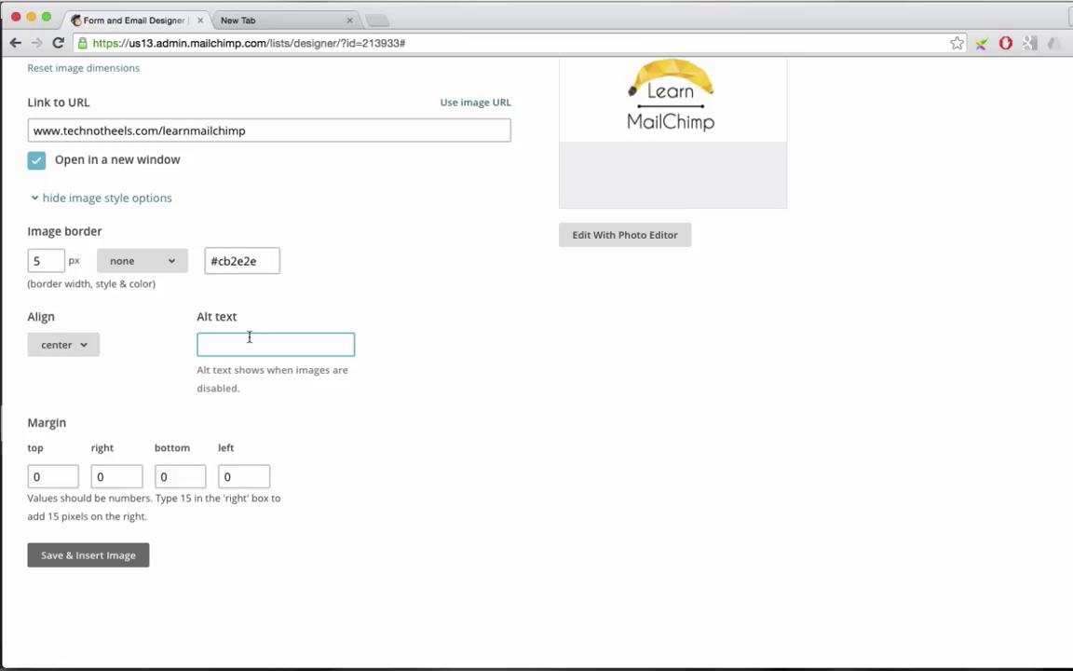
text(Learn MailChimp)
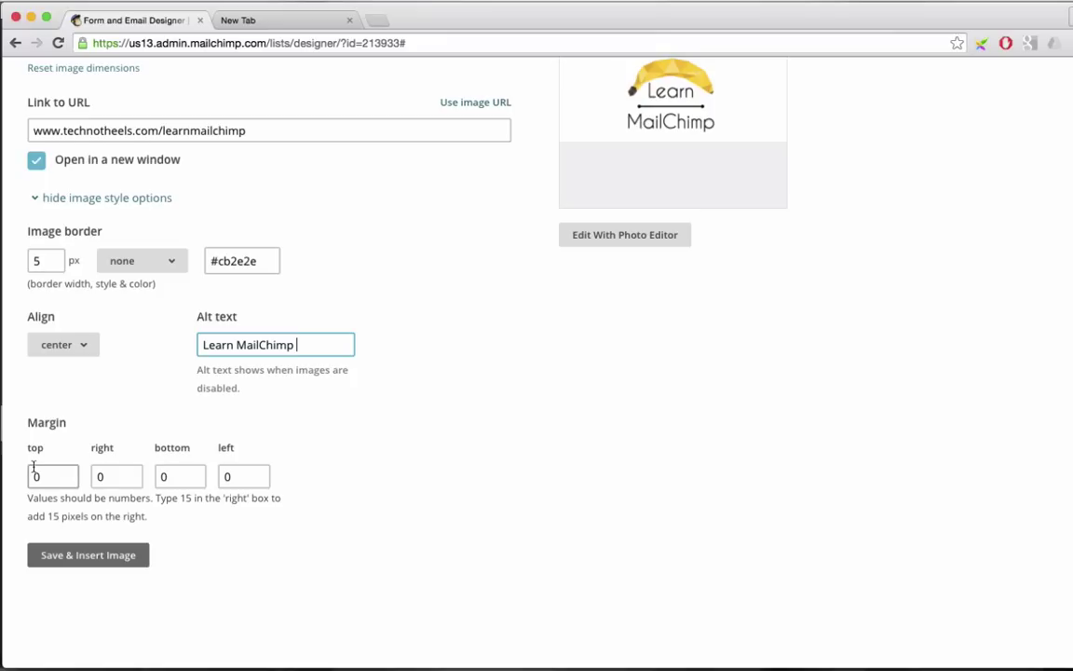
scroll(440, 445, up, 3)
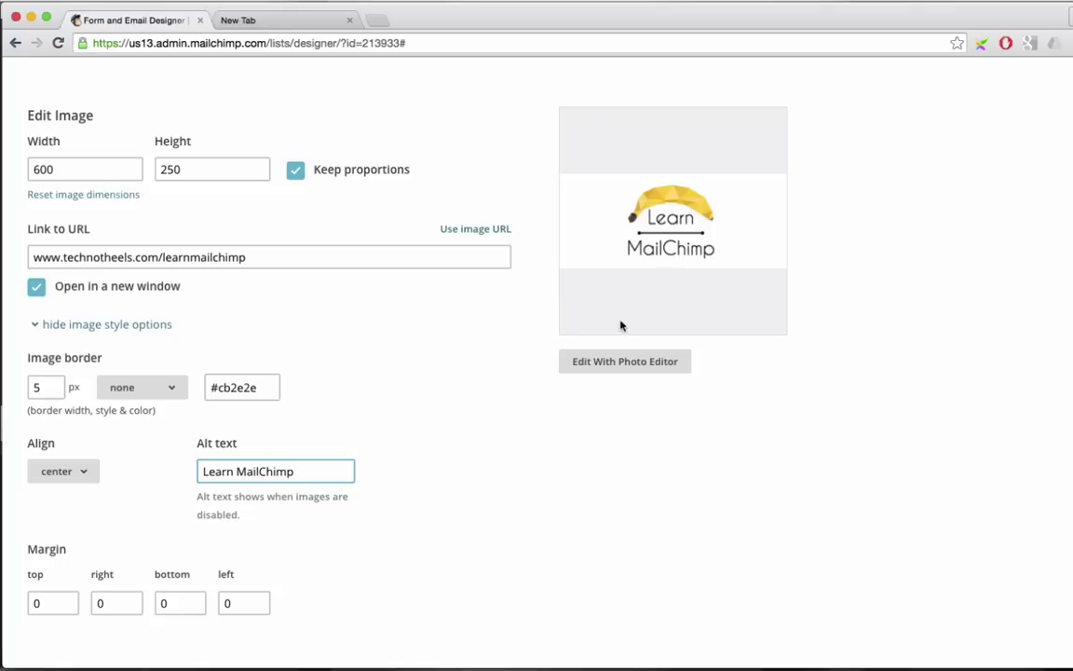
scroll(356, 453, down, 3)
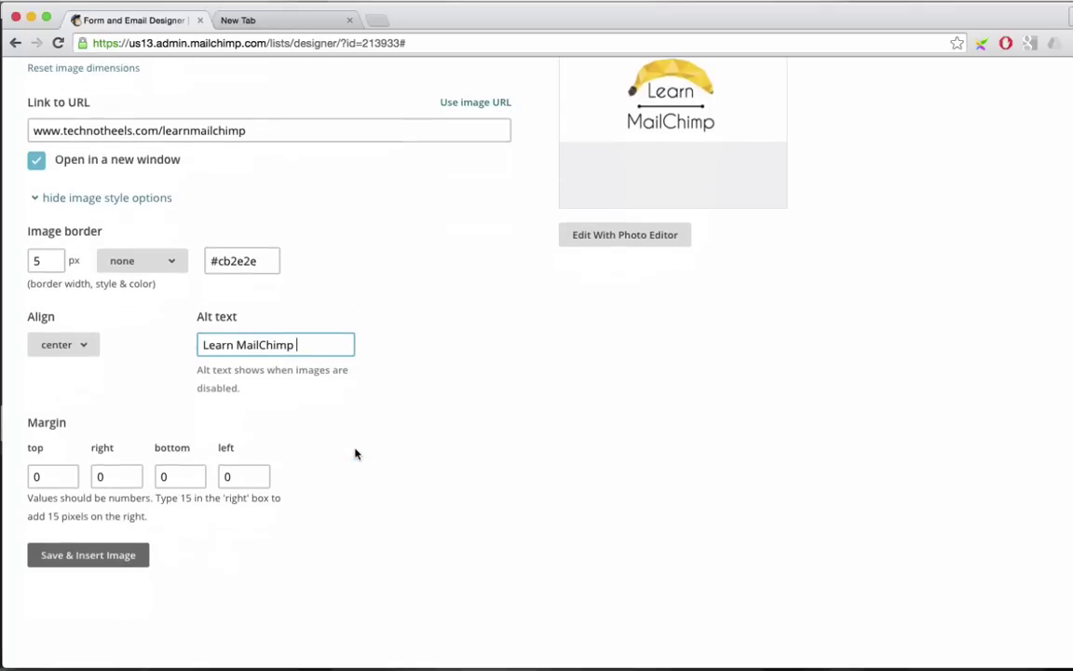
click(101, 569)
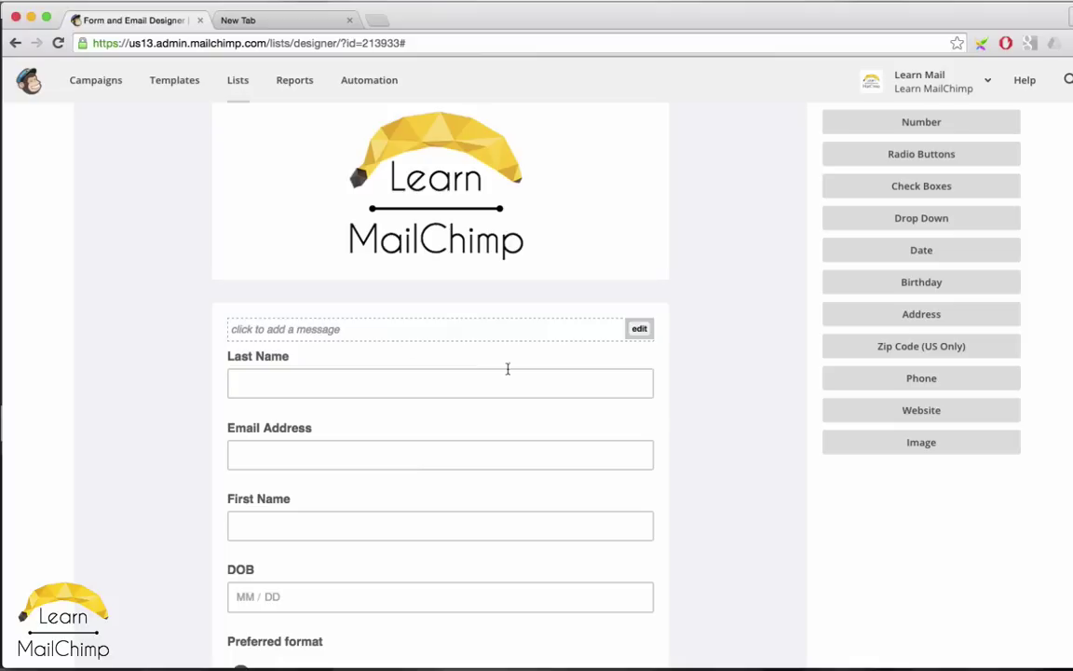
Start the message above the form fields with "Sign up to the Learn MailChimp newsletter and be first to hear about new".
click(639, 327)
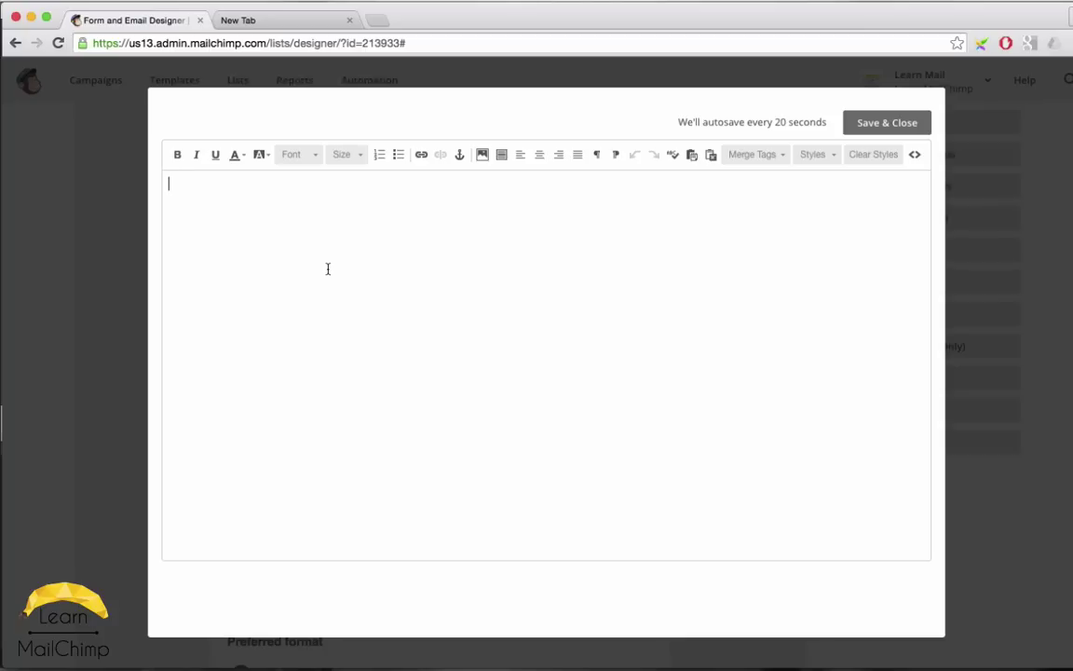
text(Sign up to th)
key(BackSpace)
text(e )
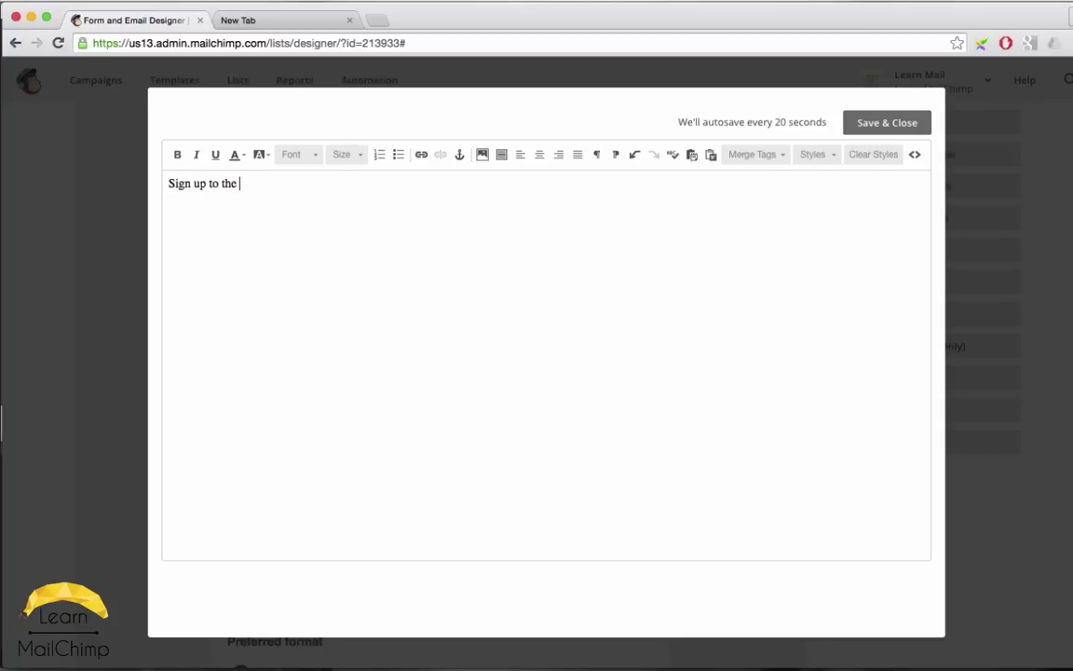
text(Learn MailChimp news)
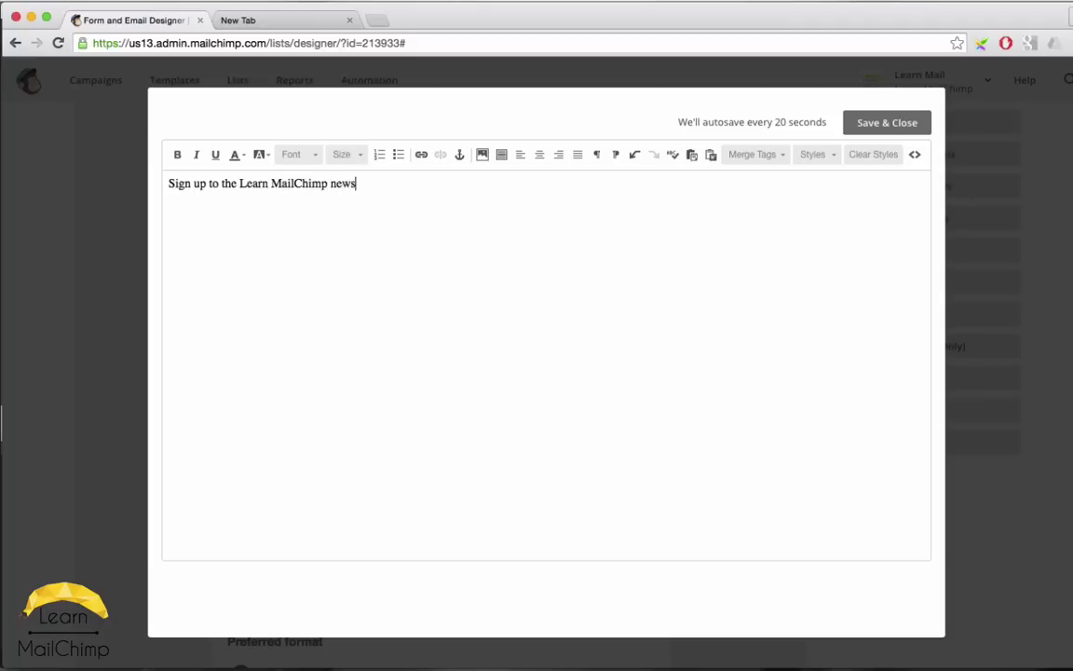
text(letter and be firs)
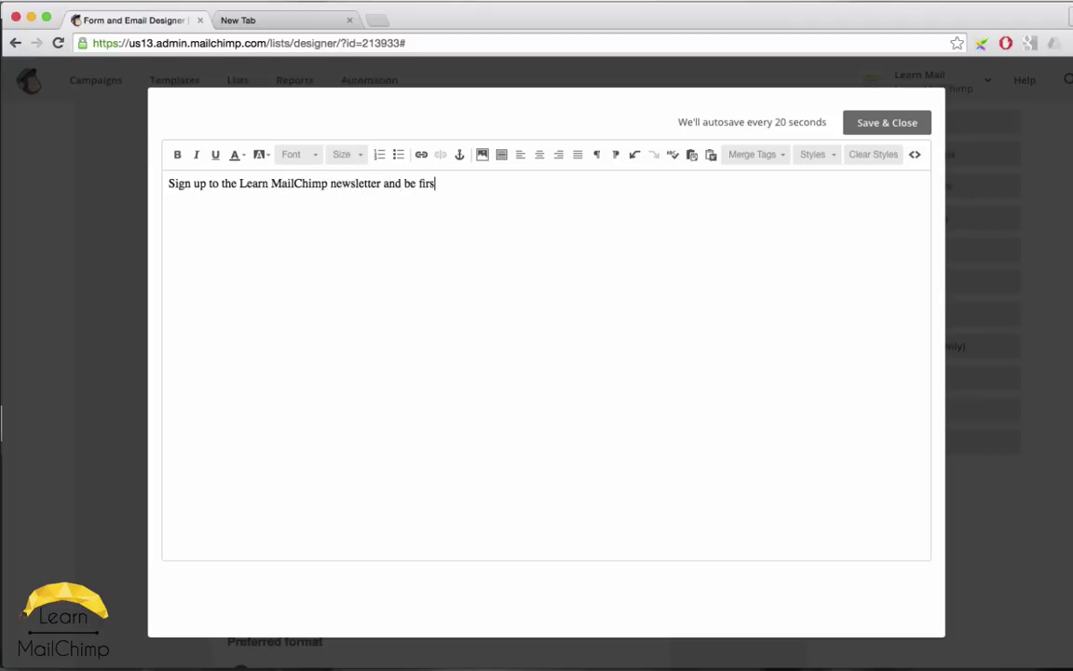
text(t to hear about new )
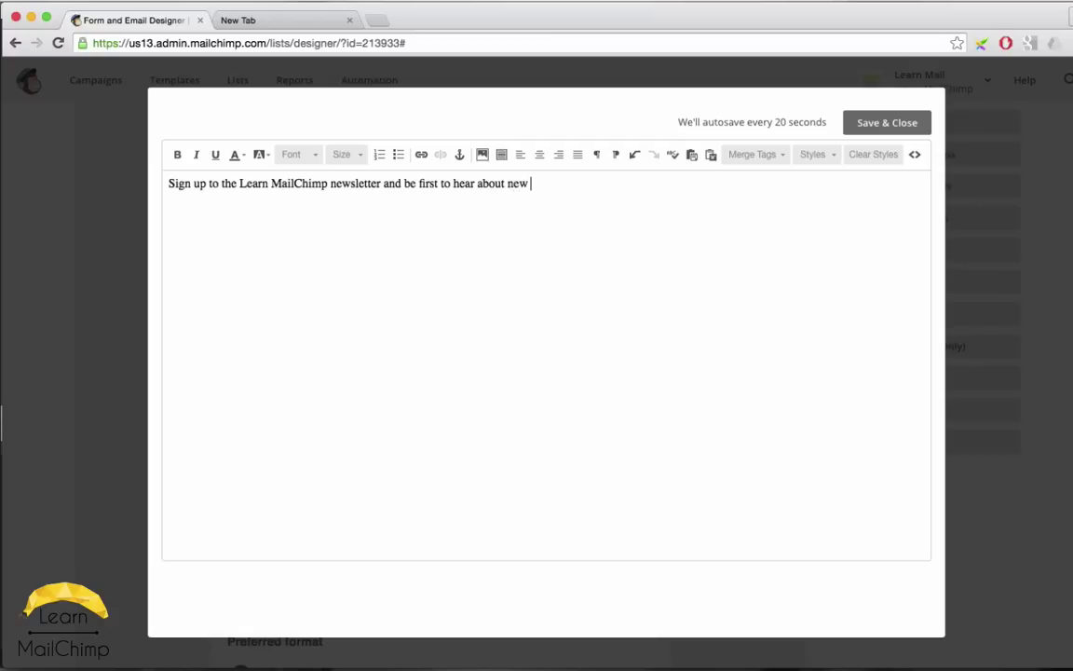
Finish the message with "videos as they're released and gain access to tips on email marketing we only share via email!".
text(videos as they're released a)
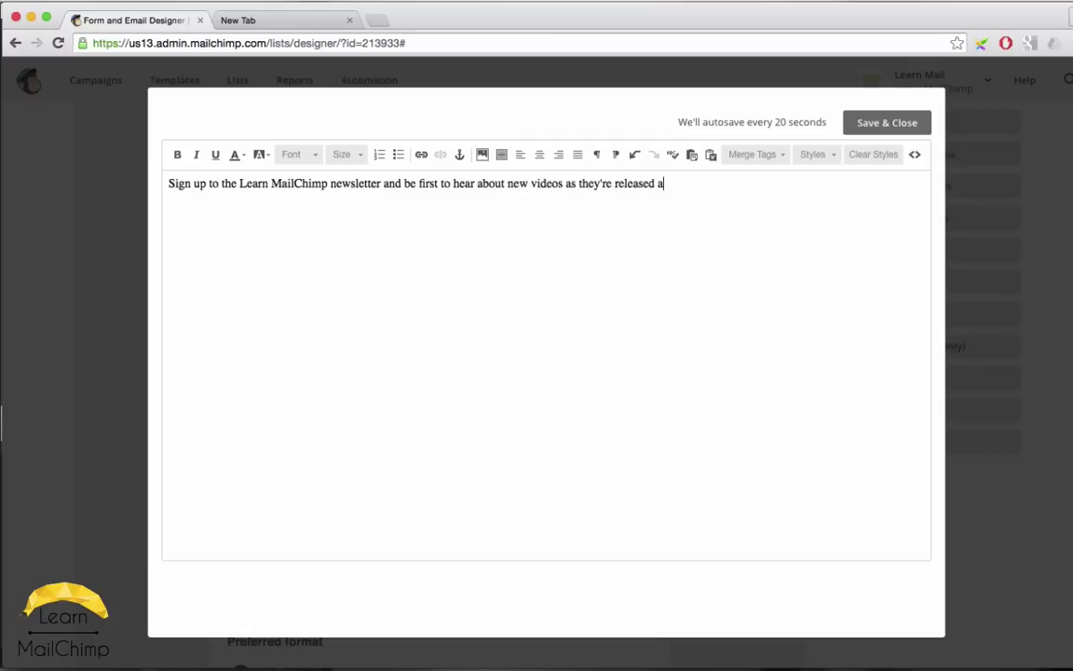
text(nd gain access to tips on email )
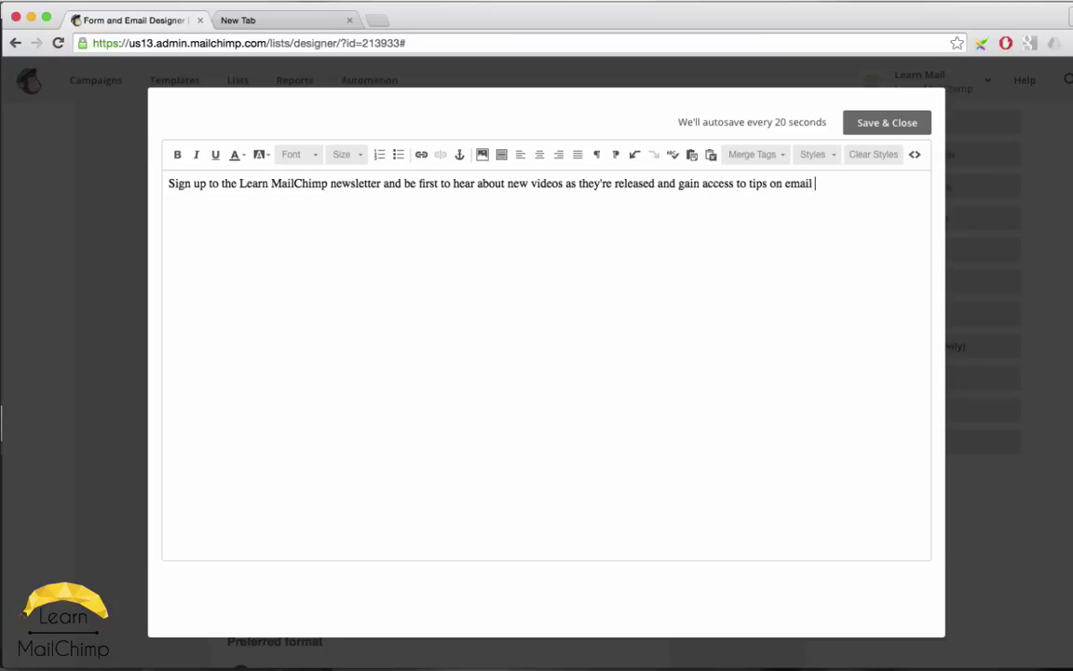
text(marketing we don)
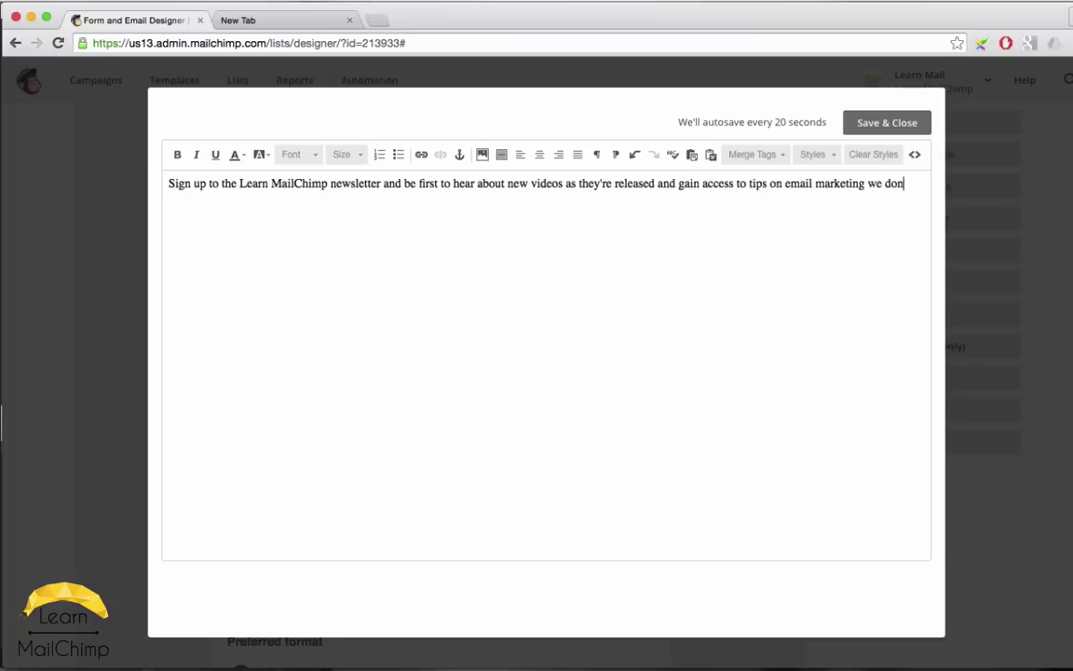
key(BackSpace)
key(BackSpace)
key(BackSpace)
text(only share via email!)
scroll(183, 237, up, 2)
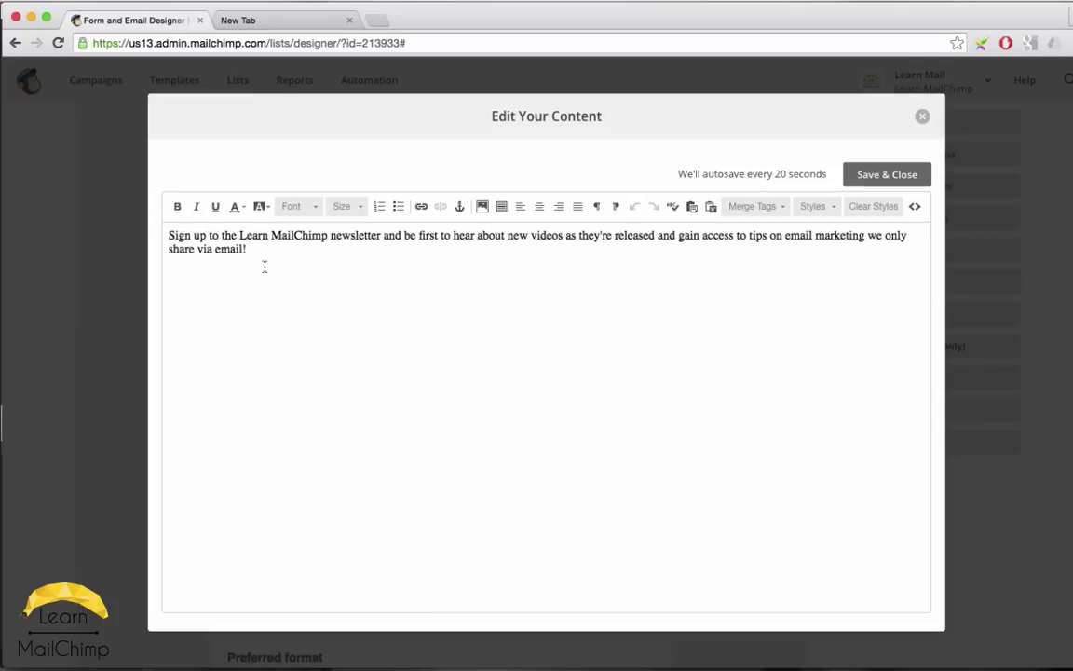
Format the whole message in bold Lucida, and save and close the content editor.
drag(210, 257, 150, 210)
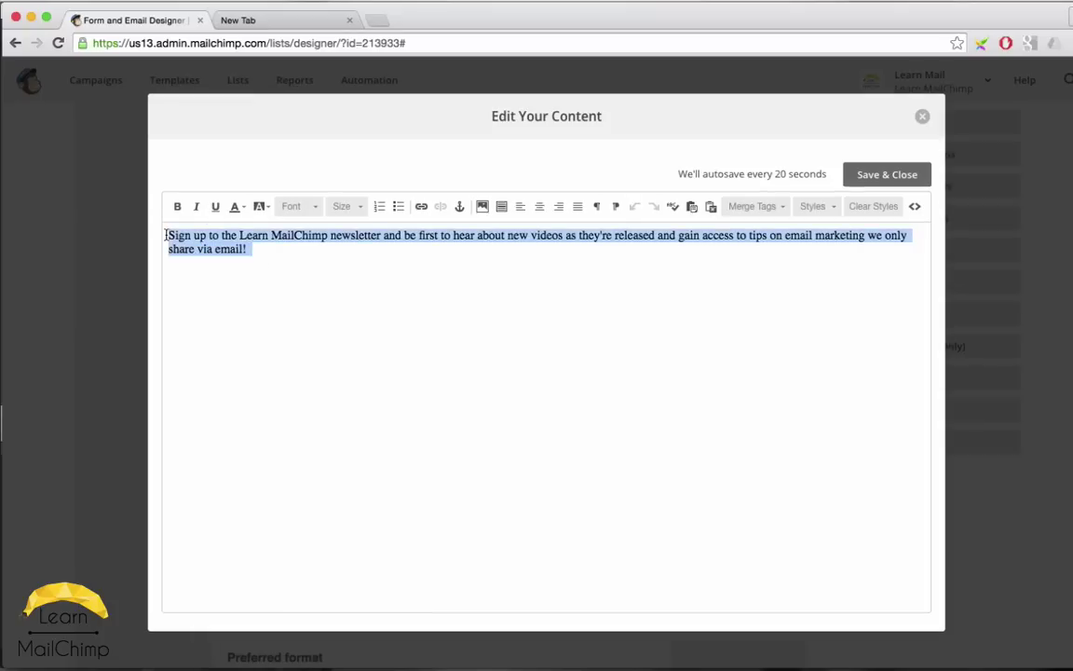
click(315, 208)
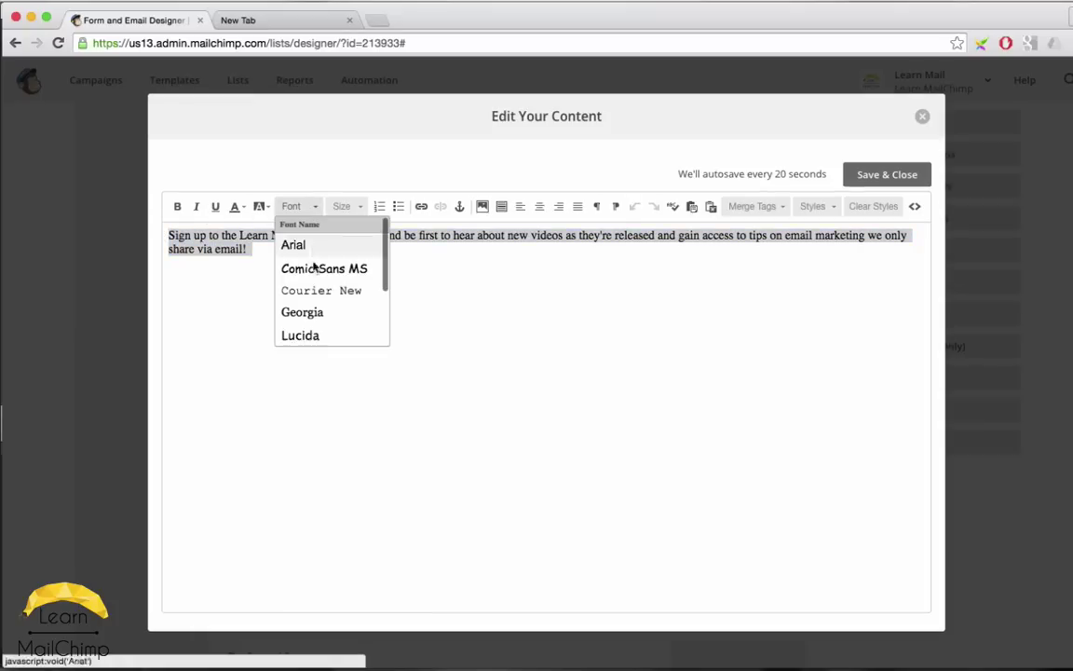
click(321, 330)
click(177, 206)
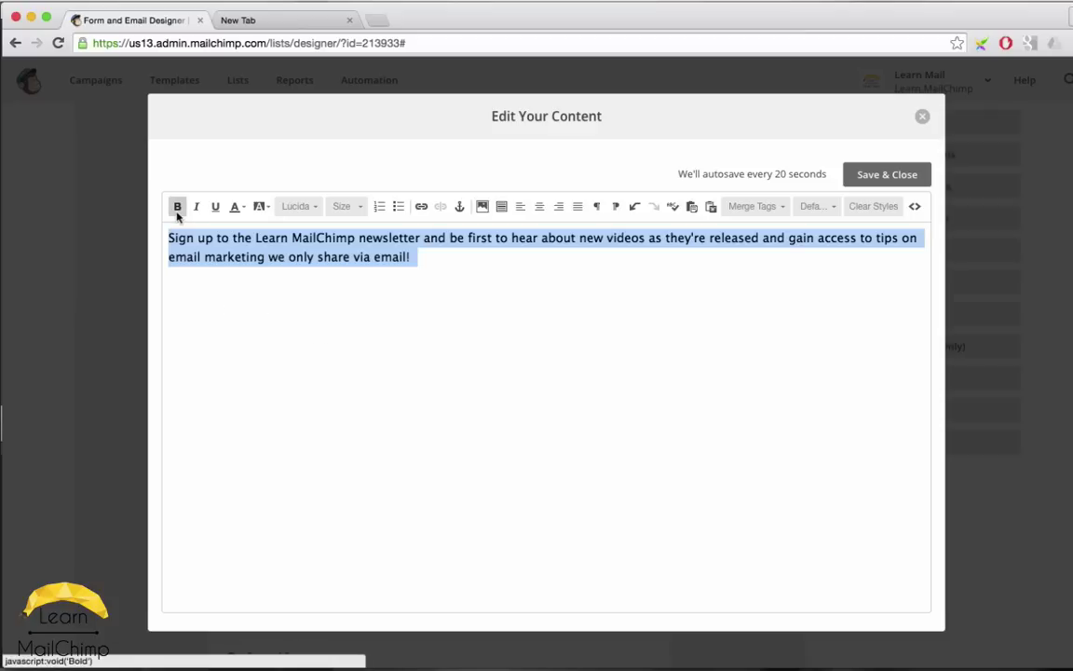
click(899, 174)
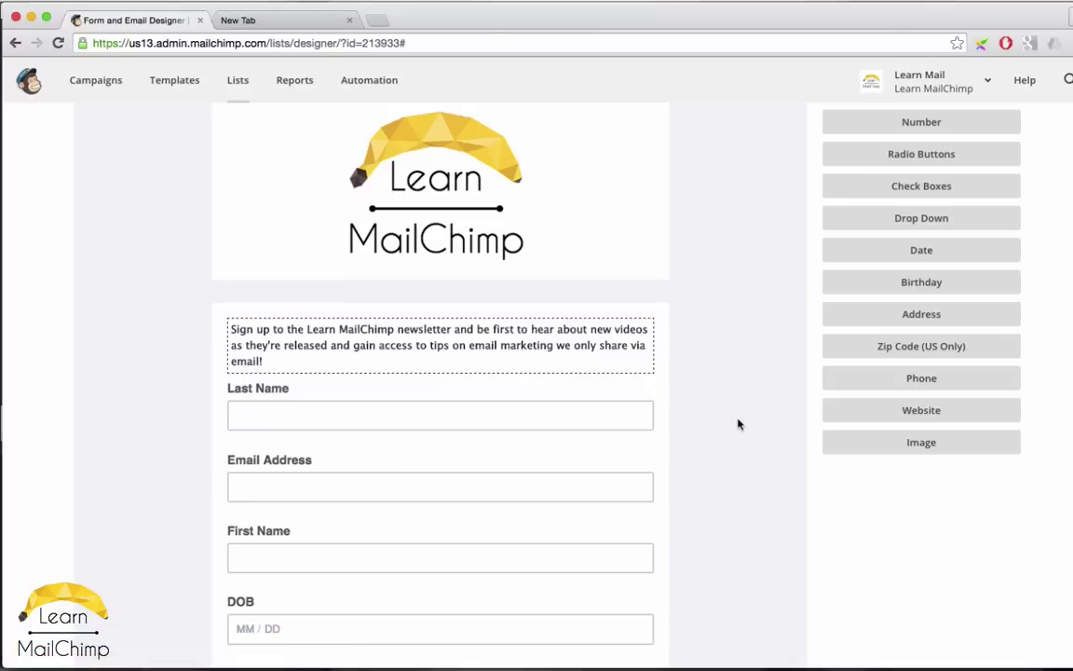
mouse_move(567, 352)
scroll(697, 405, down, 3)
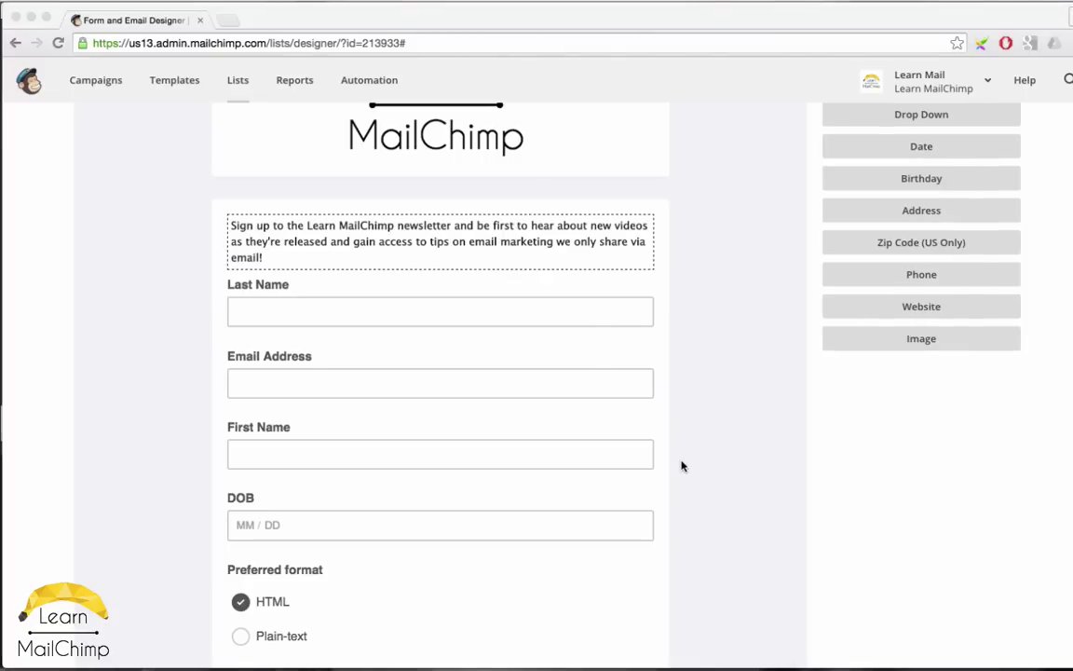
scroll(681, 465, up, 1)
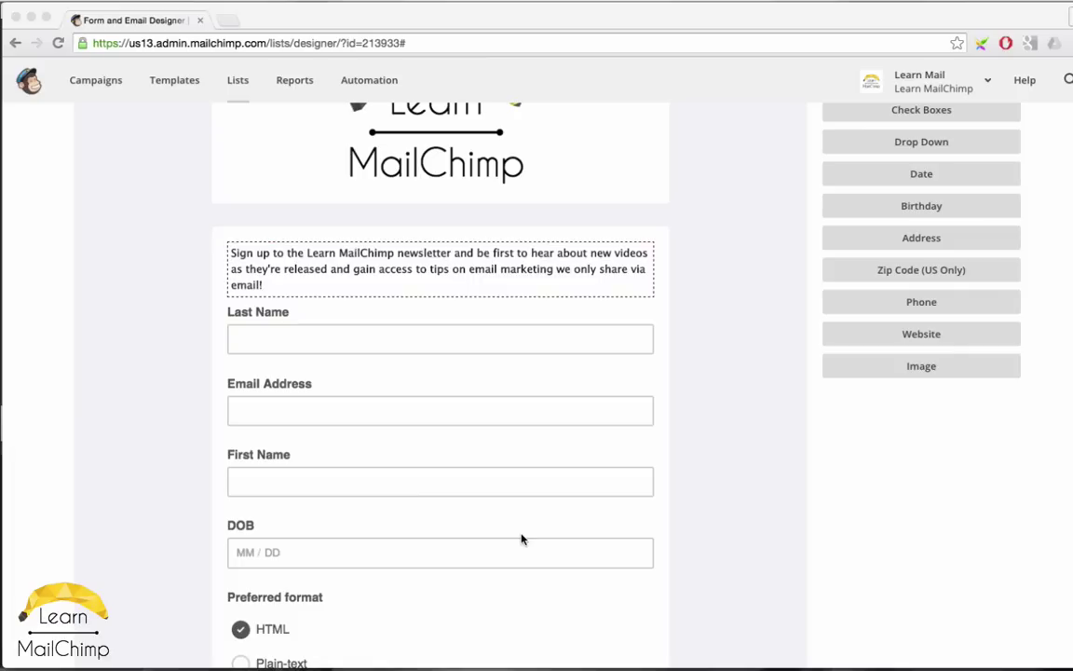
scroll(652, 447, down, 1)
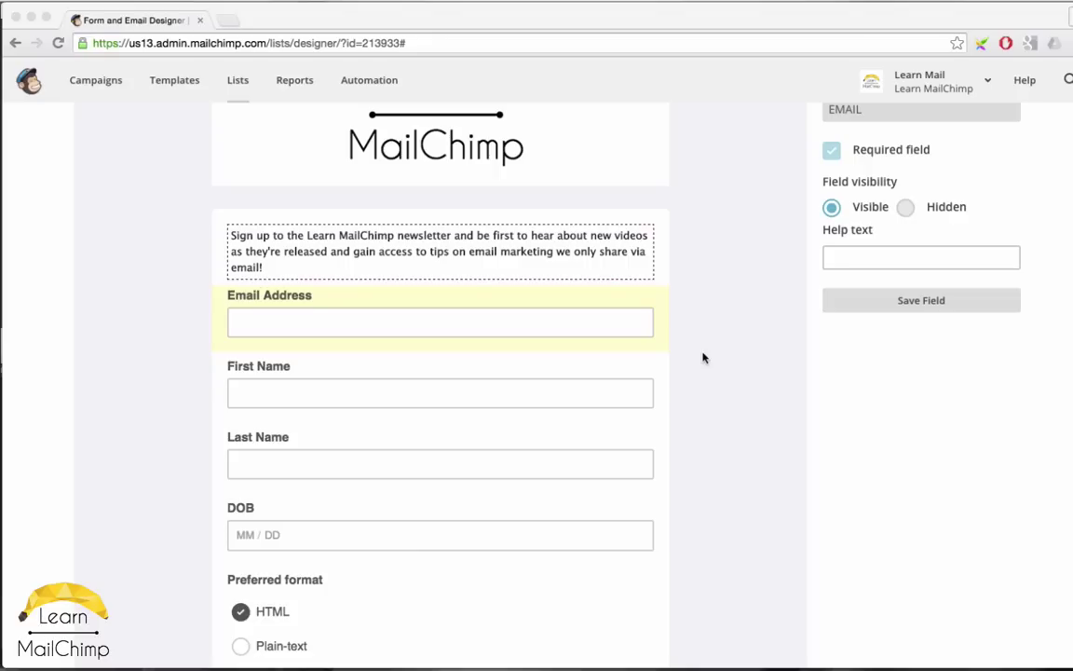
scroll(736, 387, up, 2)
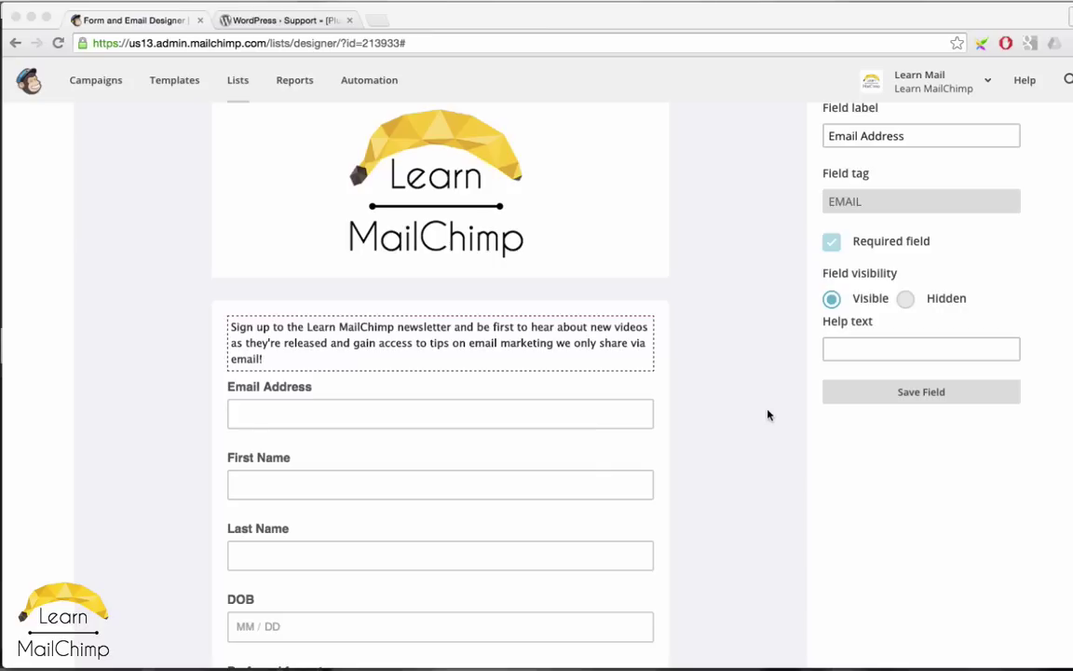
Move the First Name field above the Email Address field in the signup form.
scroll(769, 414, down, 3)
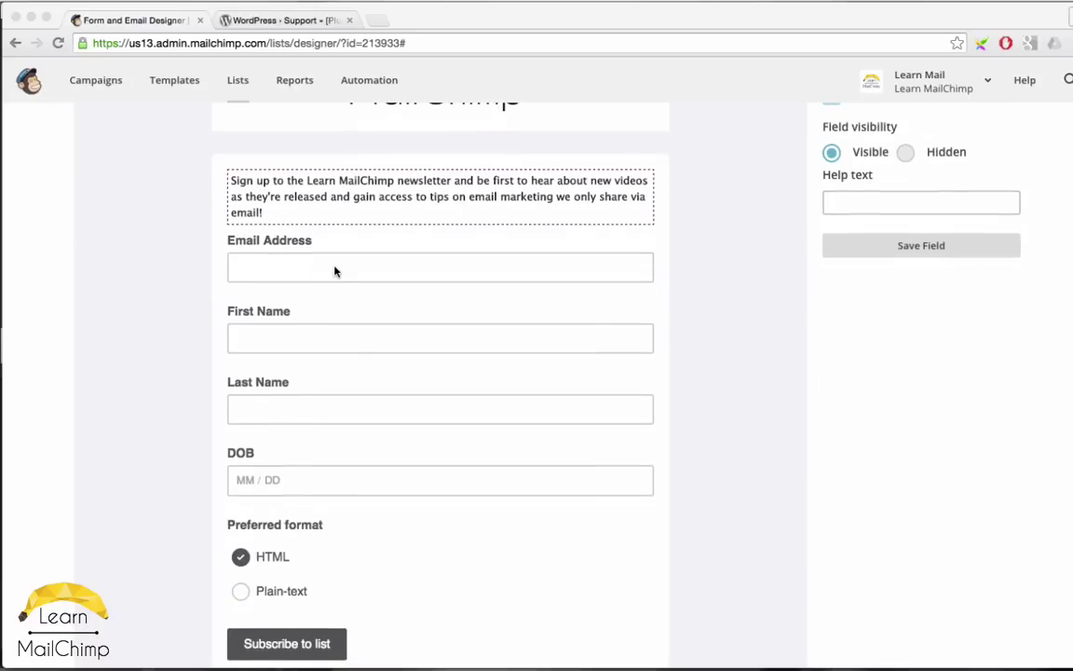
click(285, 311)
click(288, 310)
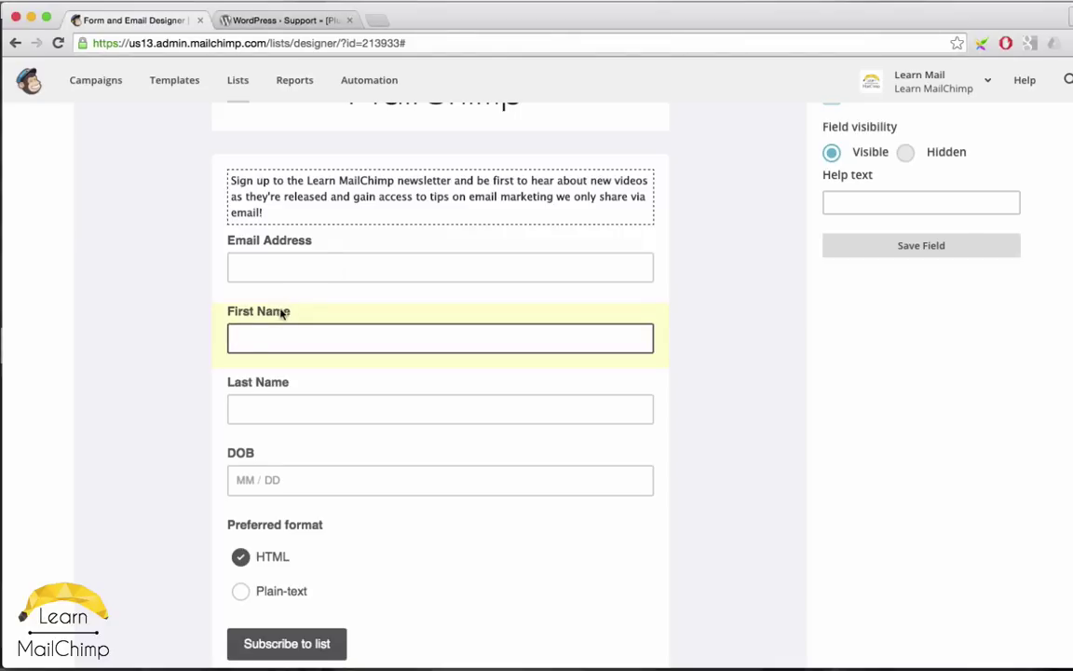
drag(278, 315, 281, 247)
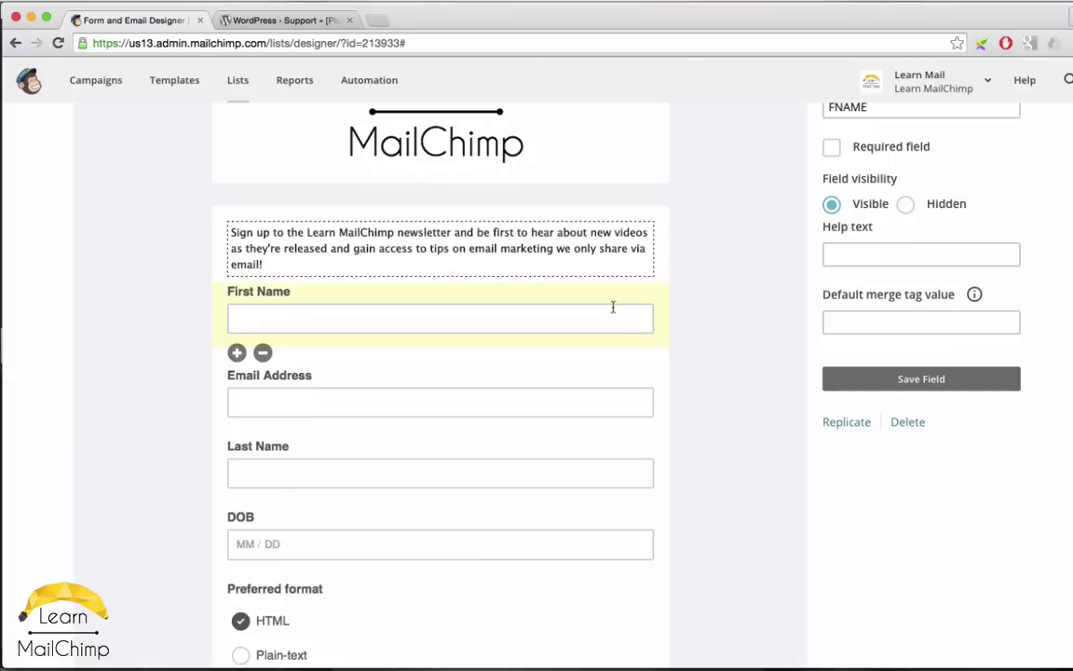
Make the First Name field a required field in its field settings.
scroll(613, 301, up, 5)
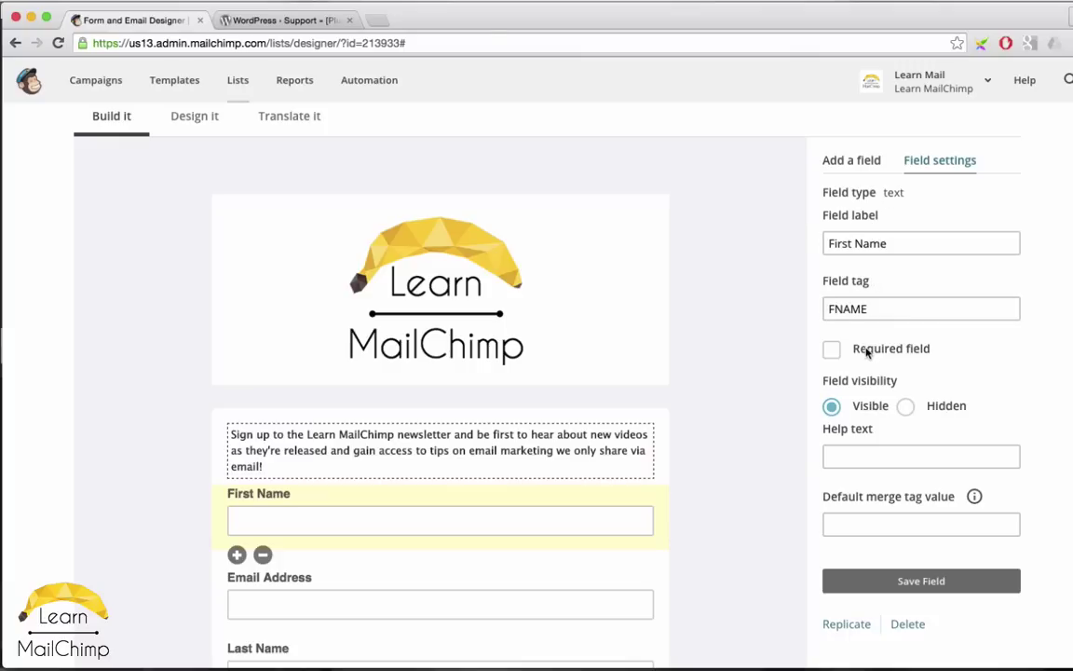
scroll(852, 347, down, 3)
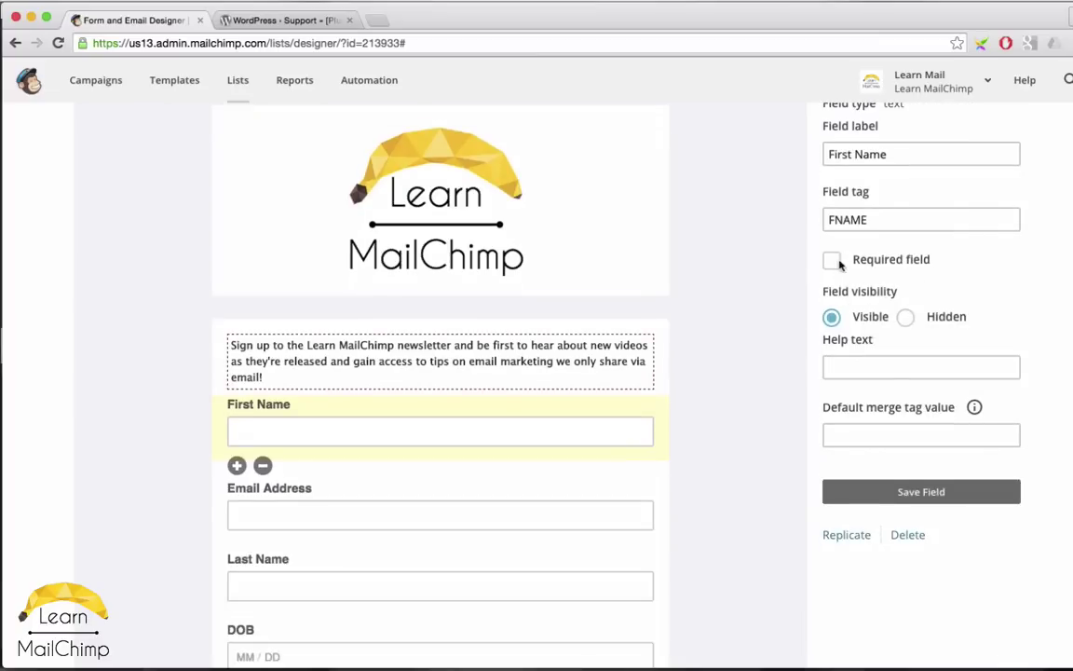
scroll(959, 295, up, 1)
scroll(960, 295, up, 1)
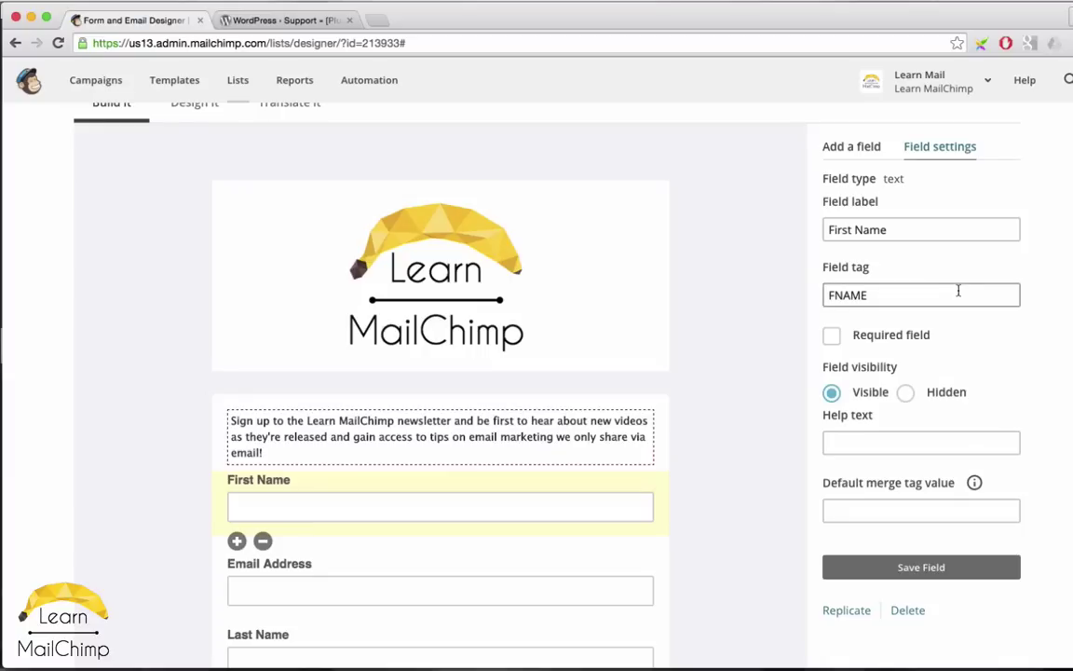
click(832, 337)
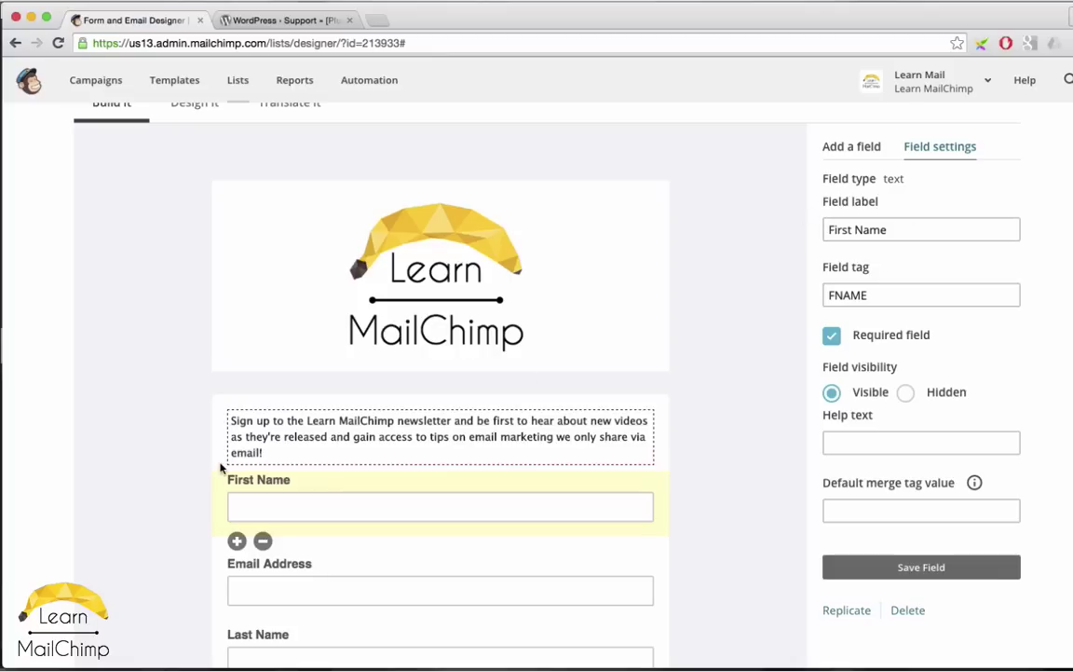
Change the First Name field's label to "Yo Put in y'al First Name".
click(859, 233)
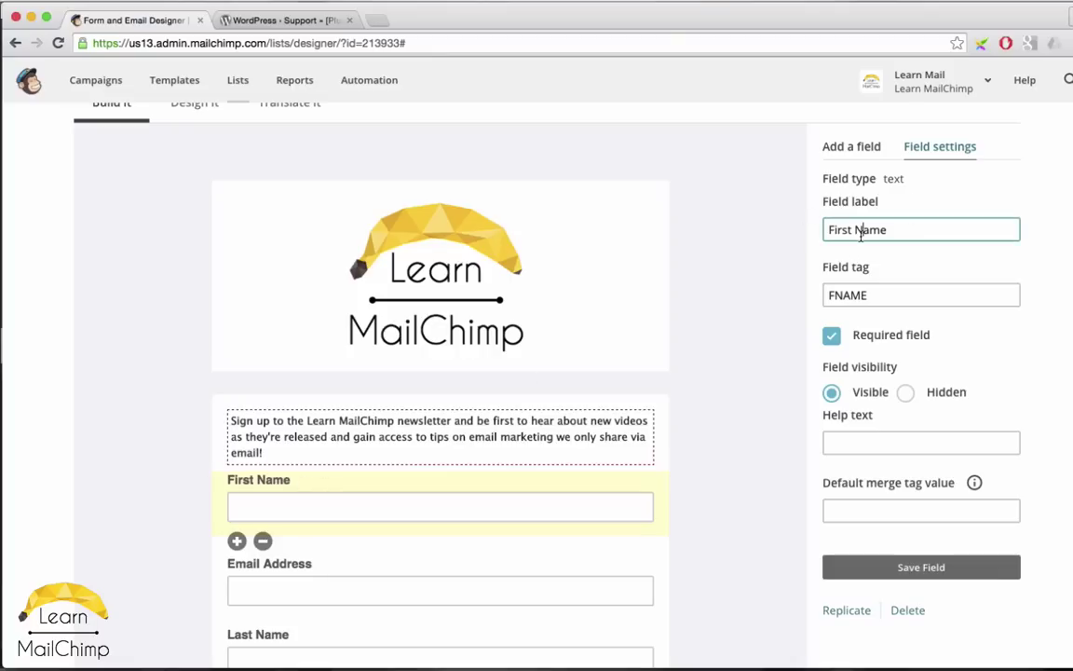
triple_click(860, 233)
text(Yo Put in yo)
key(BackSpace)
text('al First Name)
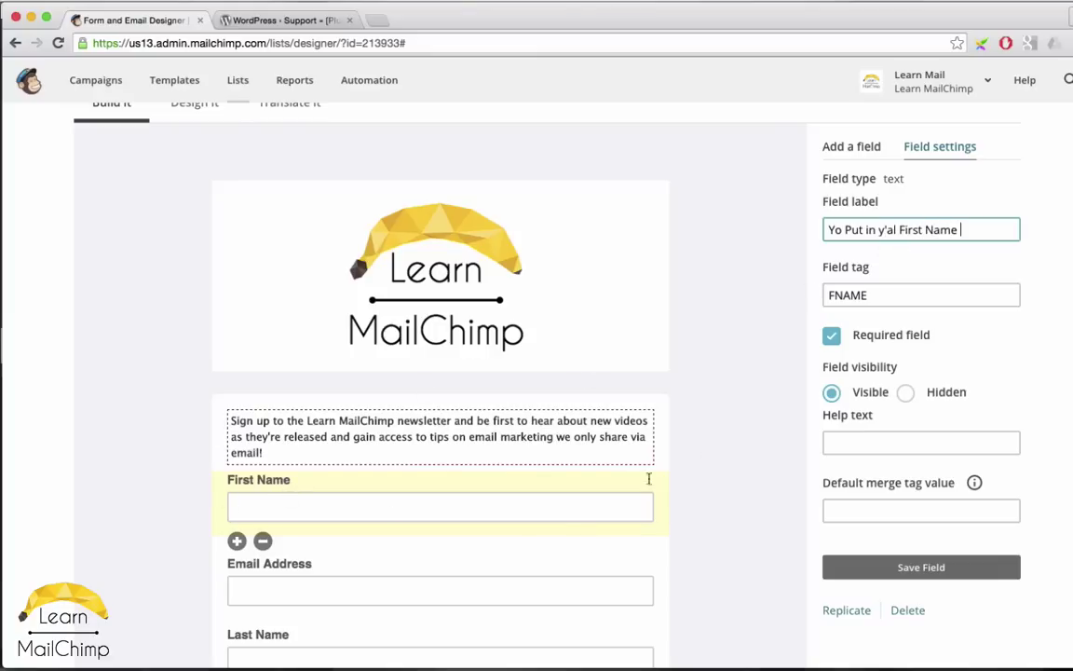
Add the help text "Please put your first name in here" to the first-name field, save it and preview the hint in the form.
scroll(787, 320, down, 3)
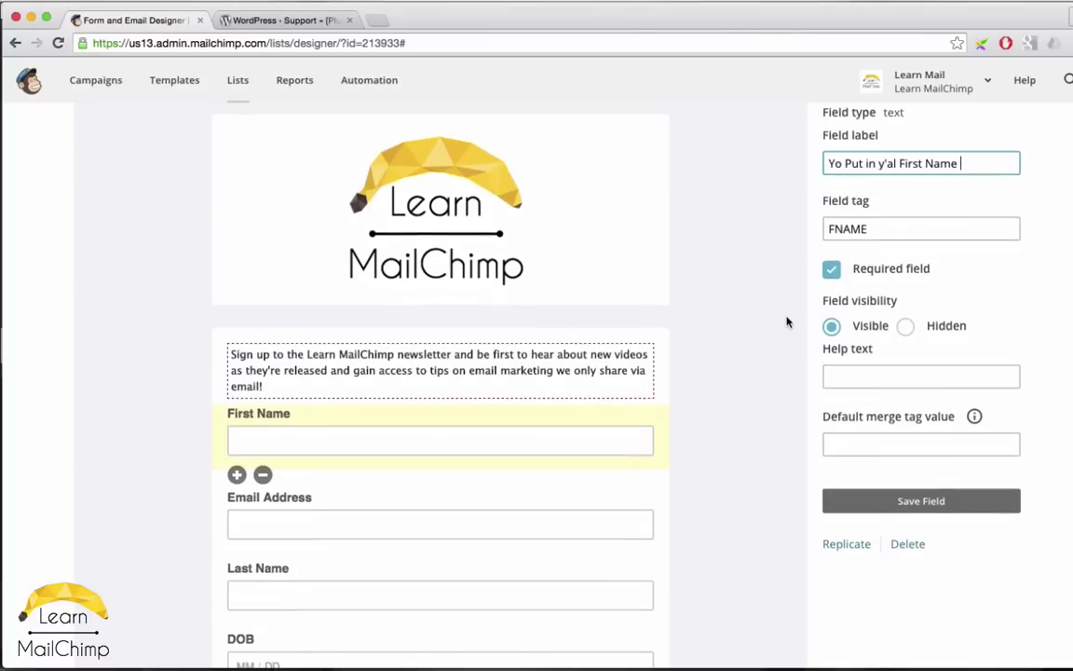
click(857, 247)
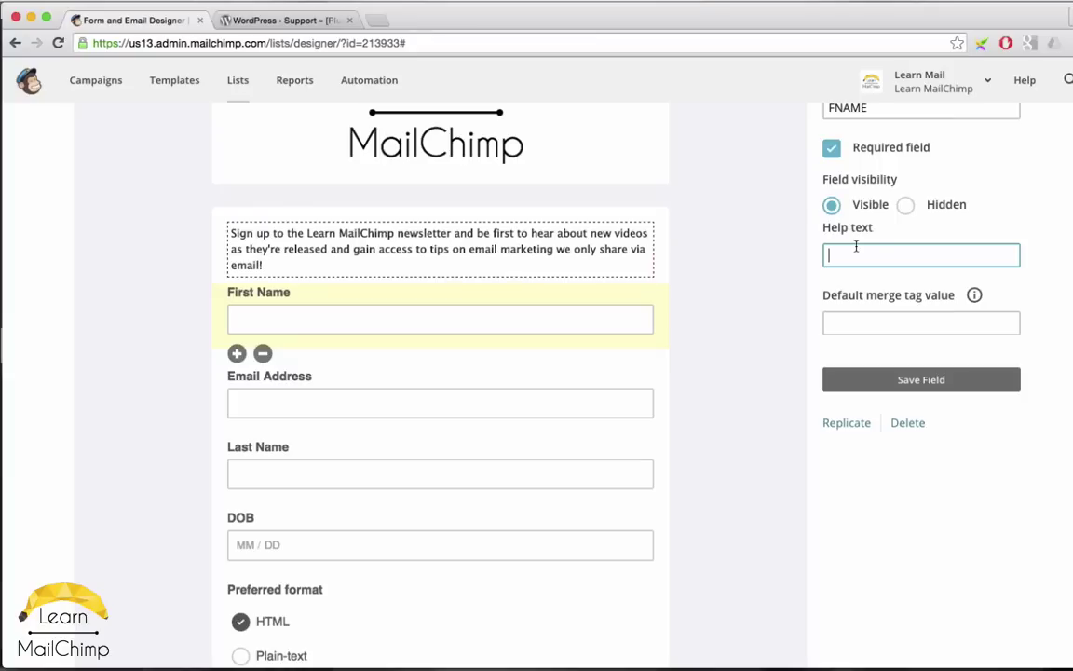
text(Please put your first name in here)
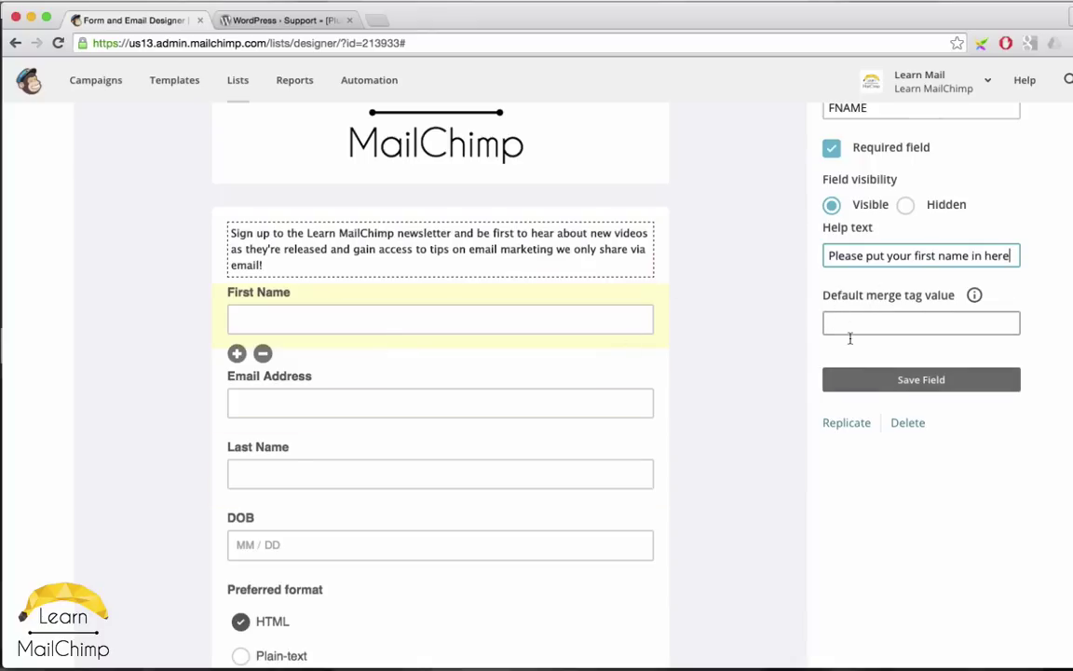
click(879, 381)
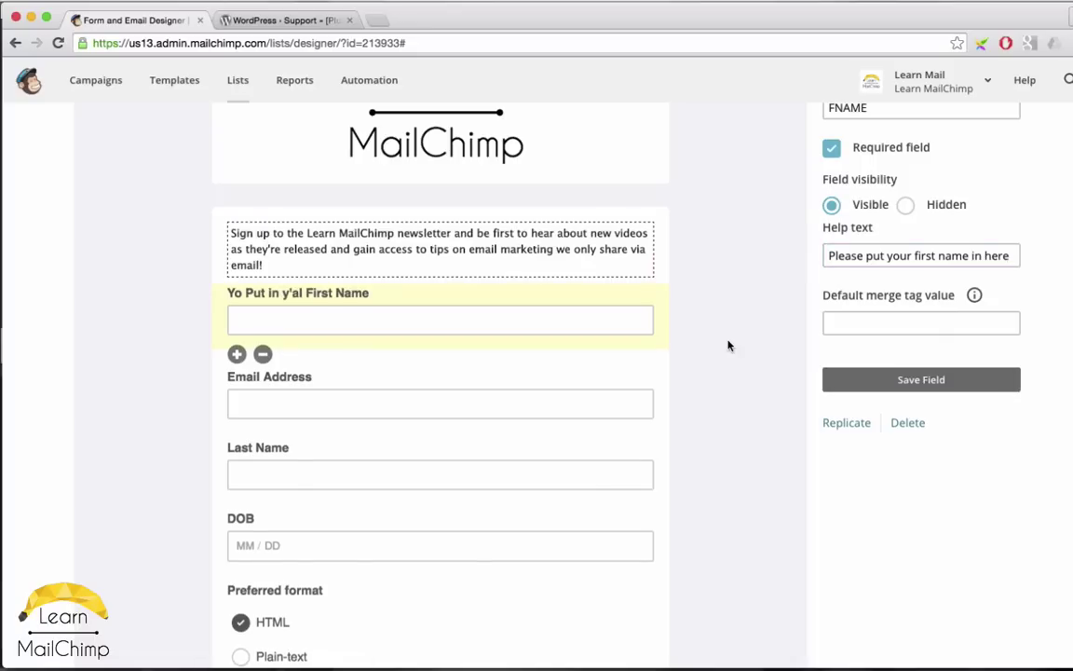
scroll(728, 345, down, 1)
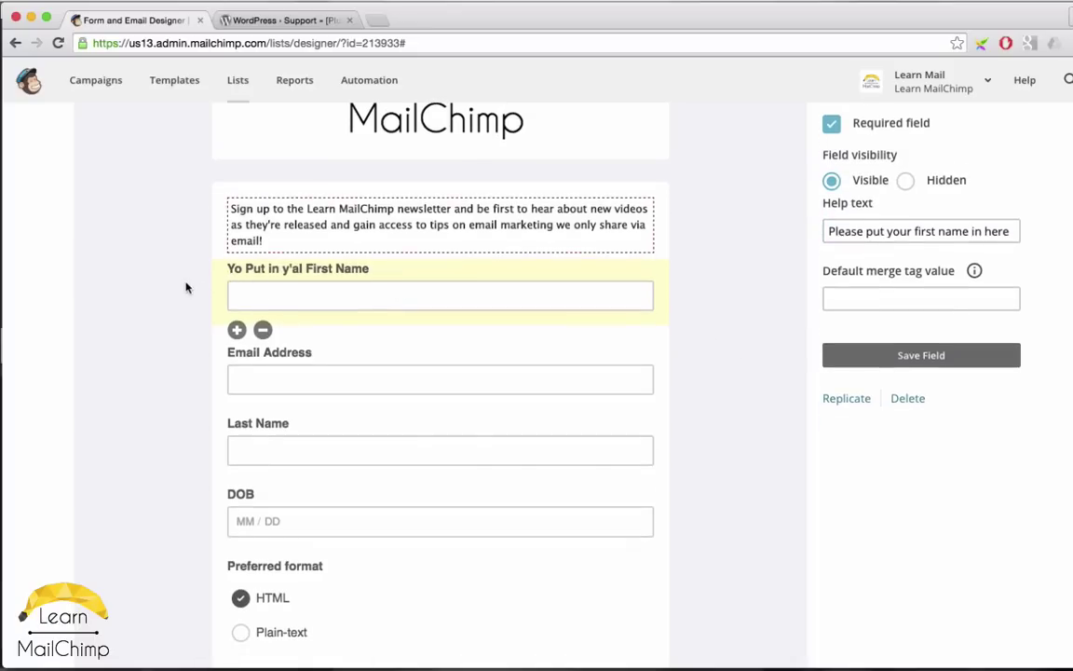
click(279, 296)
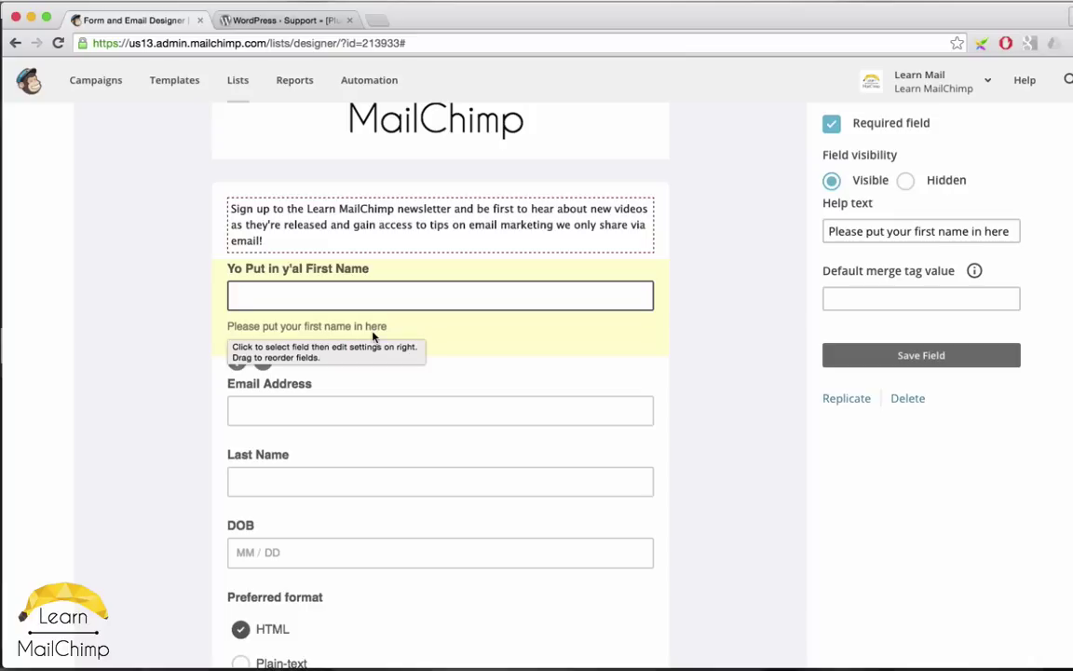
Examine the label, tag, required and help text settings of the Email Address and Last Name fields.
click(562, 405)
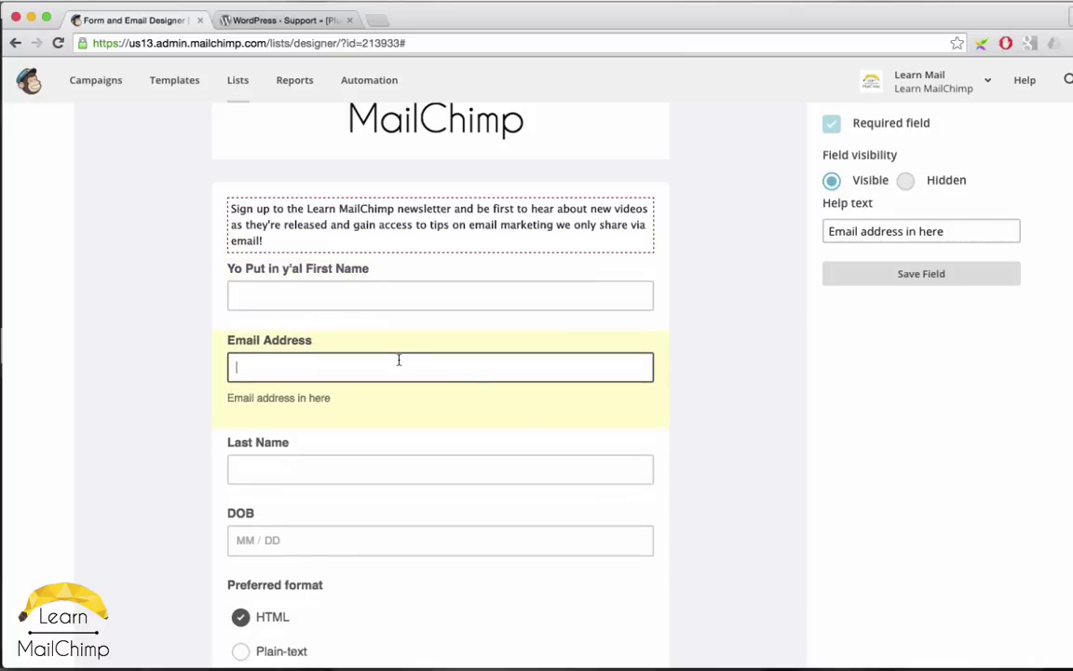
scroll(797, 288, up, 6)
scroll(817, 377, down, 2)
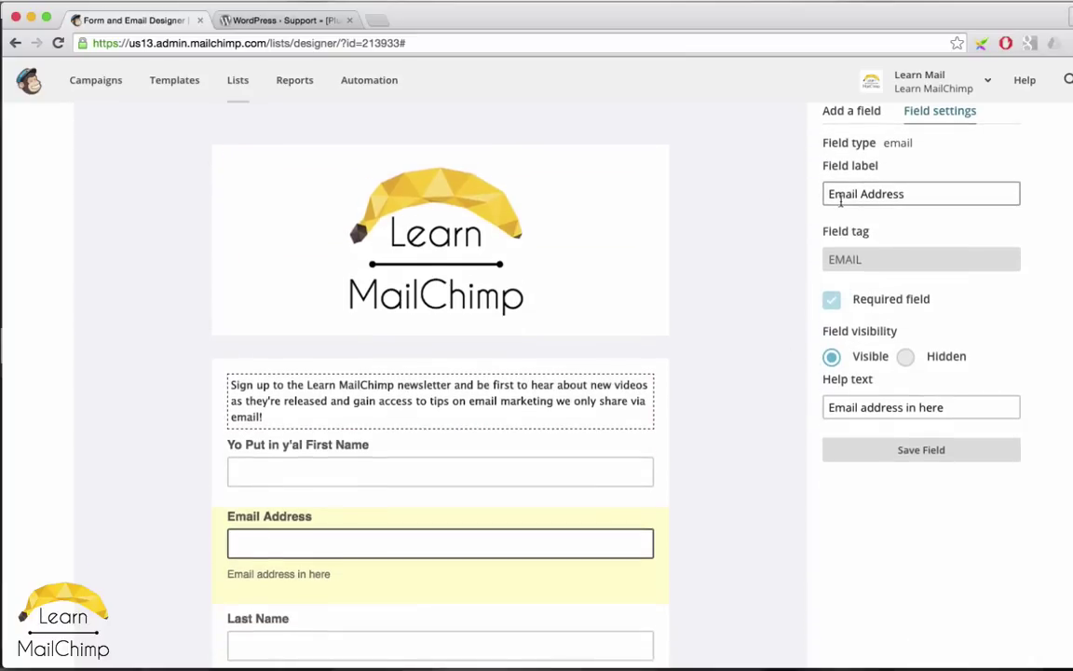
scroll(756, 374, down, 1)
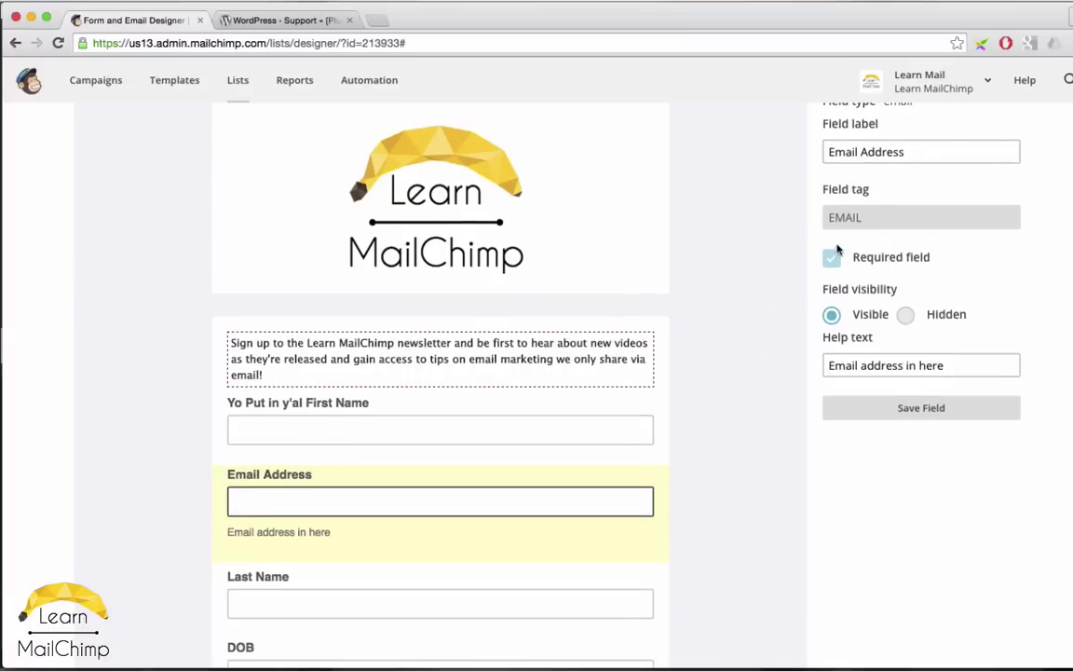
scroll(498, 372, down, 4)
click(498, 395)
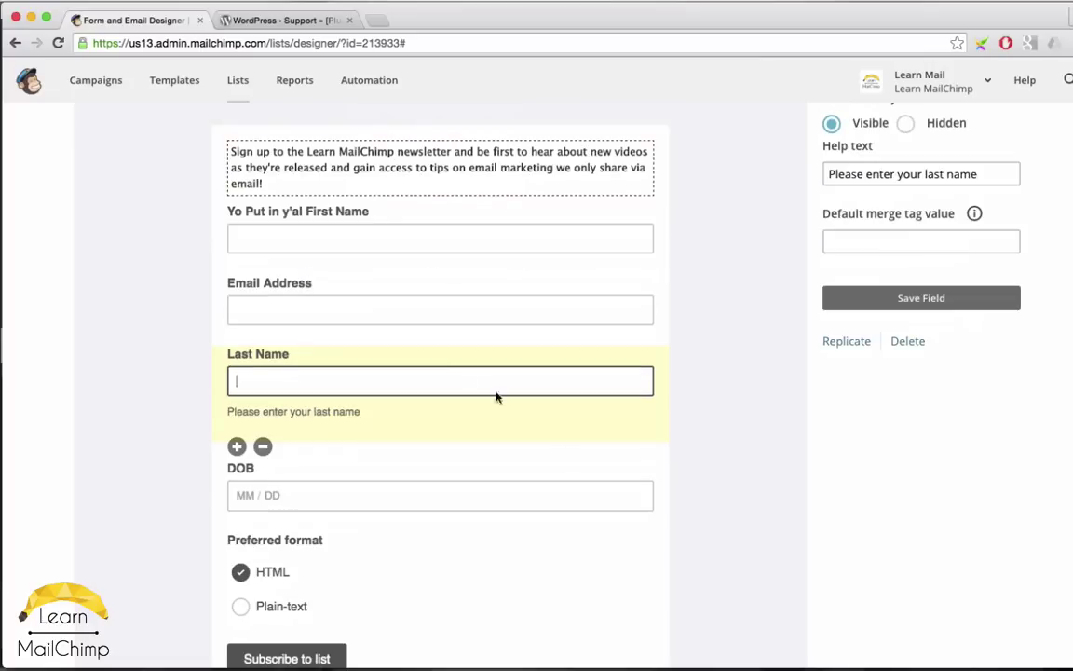
scroll(689, 398, up, 4)
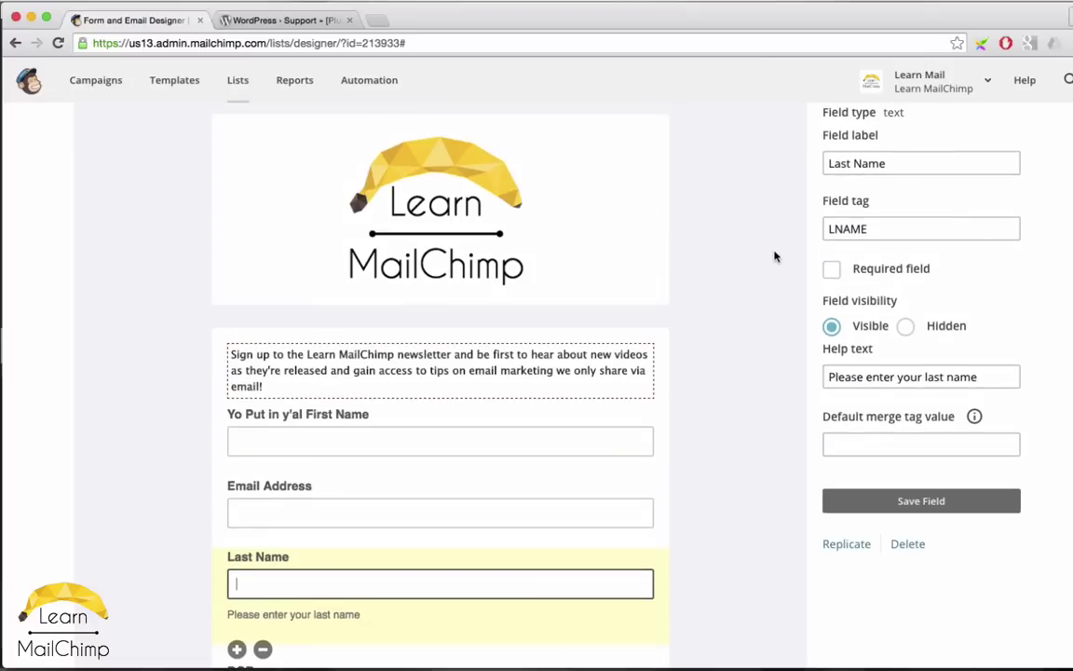
scroll(774, 254, down, 5)
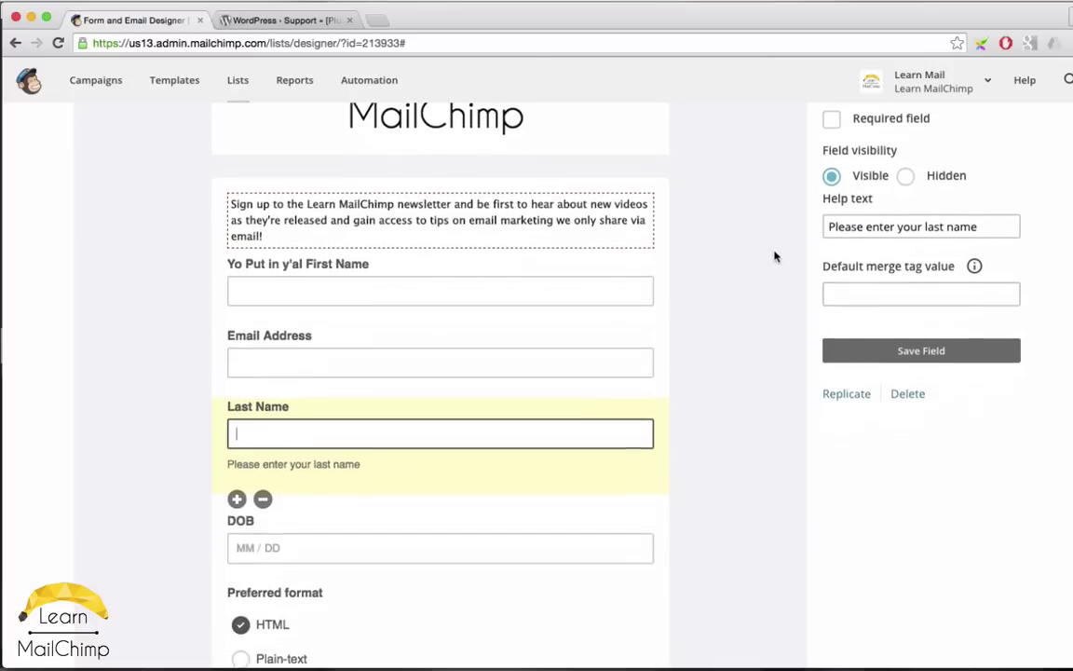
Relabel the DOB field as "Tell us when you're next a year older" and save the field.
click(278, 448)
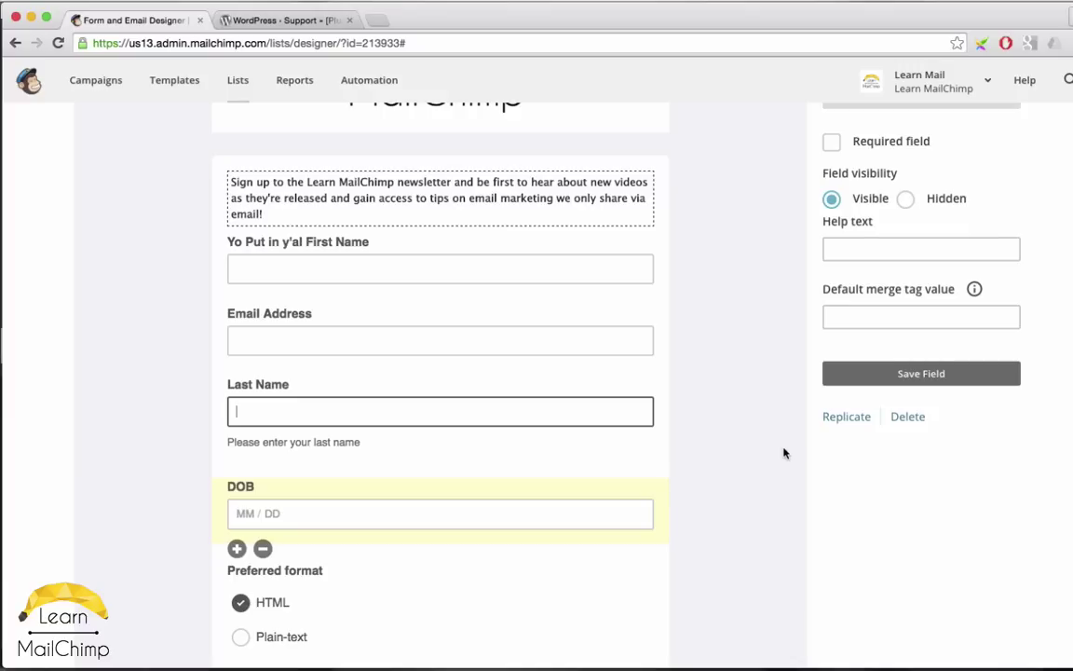
scroll(784, 453, up, 4)
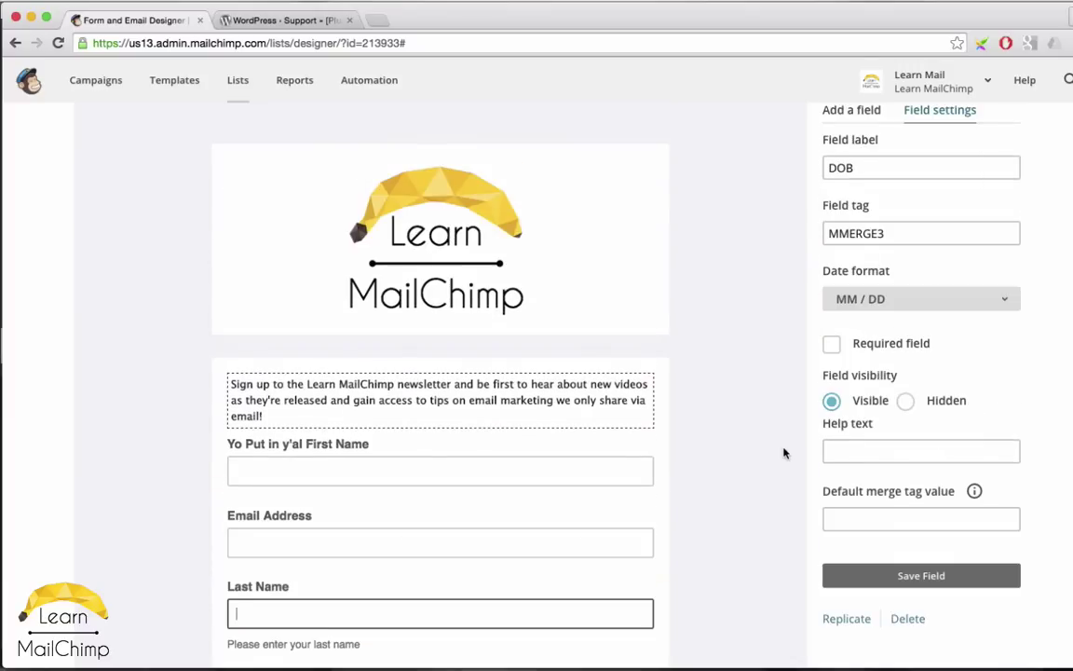
click(889, 298)
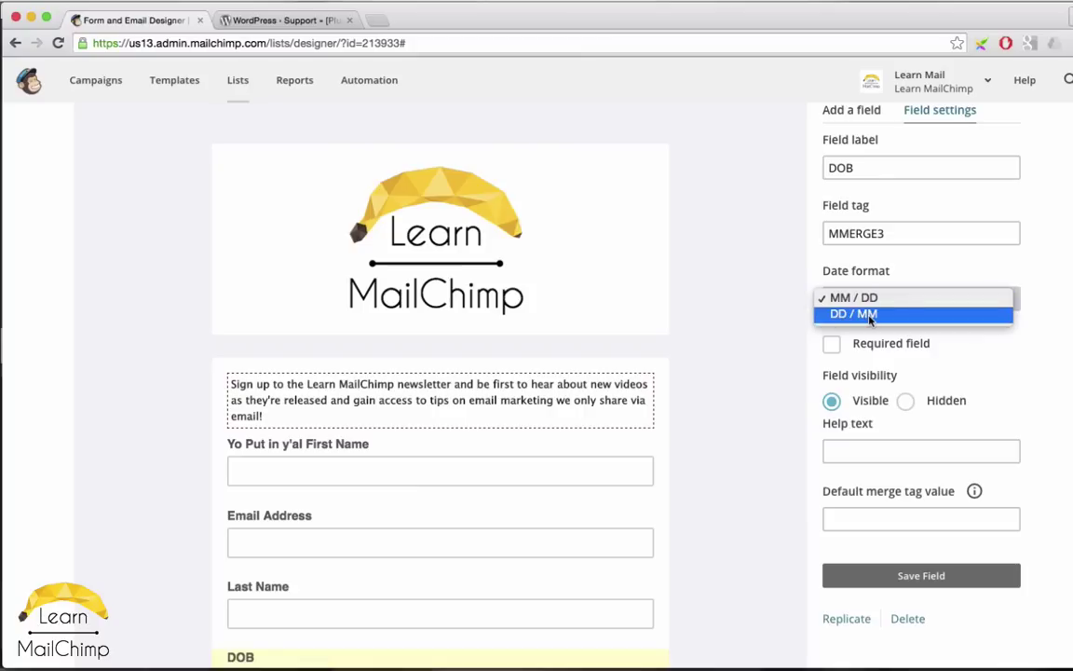
click(865, 169)
double_click(864, 169)
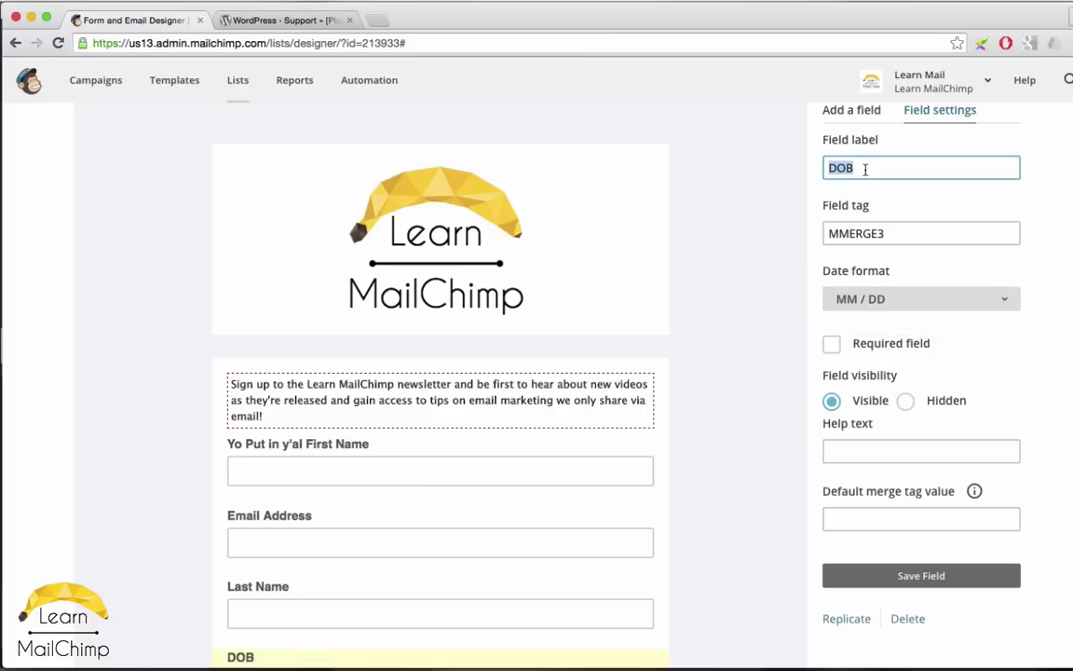
key(BackSpace)
text(Tell us when you're ne)
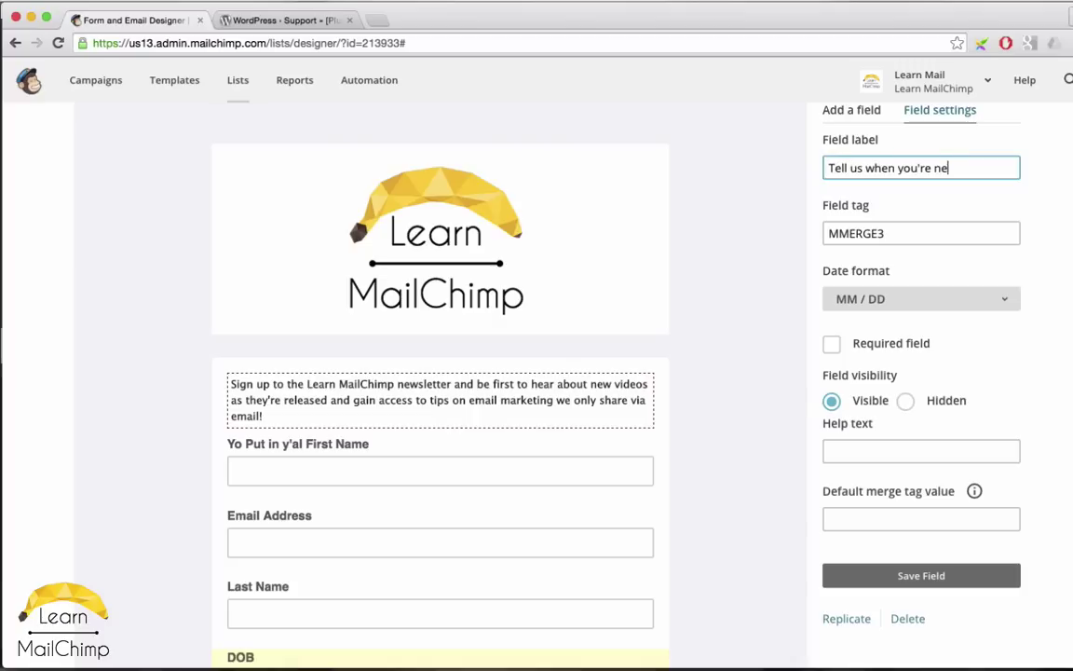
text(xt a year older)
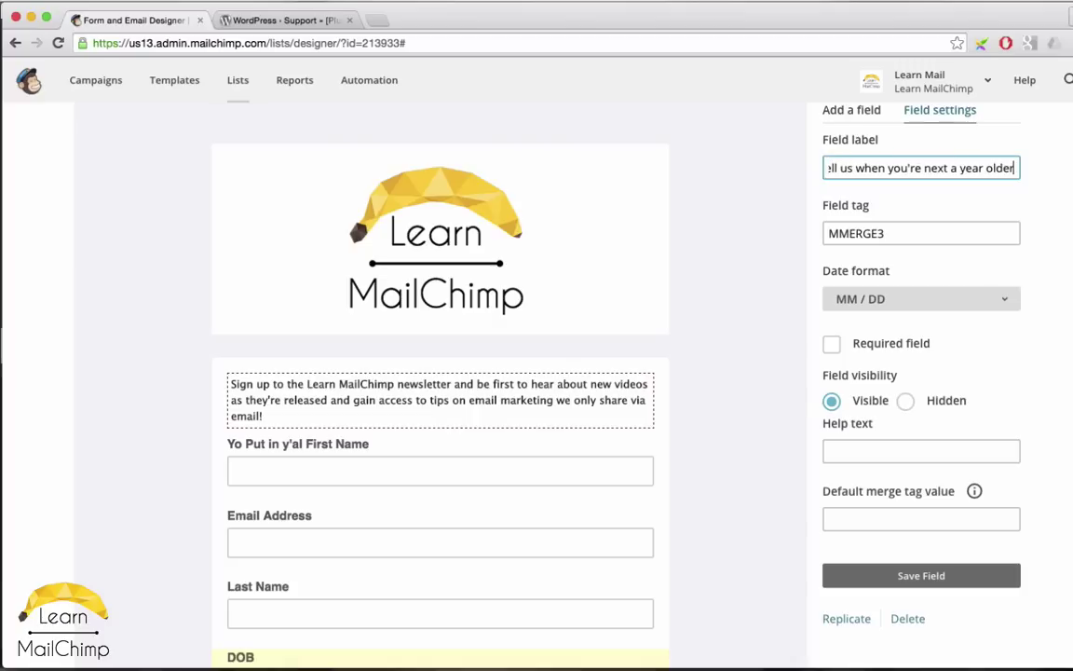
scroll(774, 194, down, 5)
scroll(774, 194, up, 4)
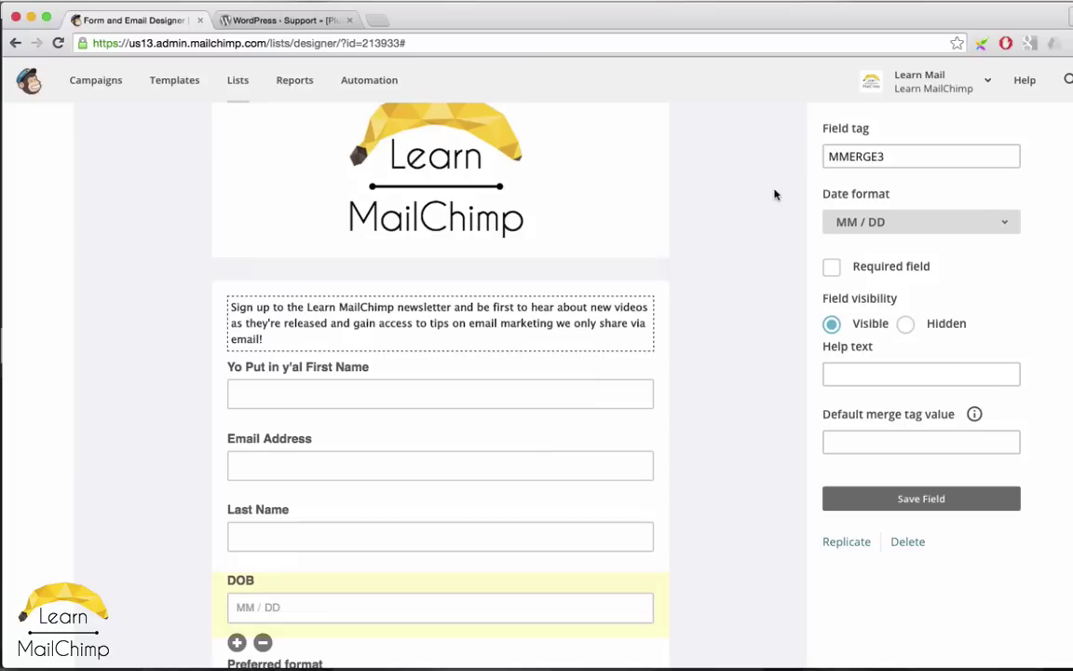
scroll(774, 194, down, 5)
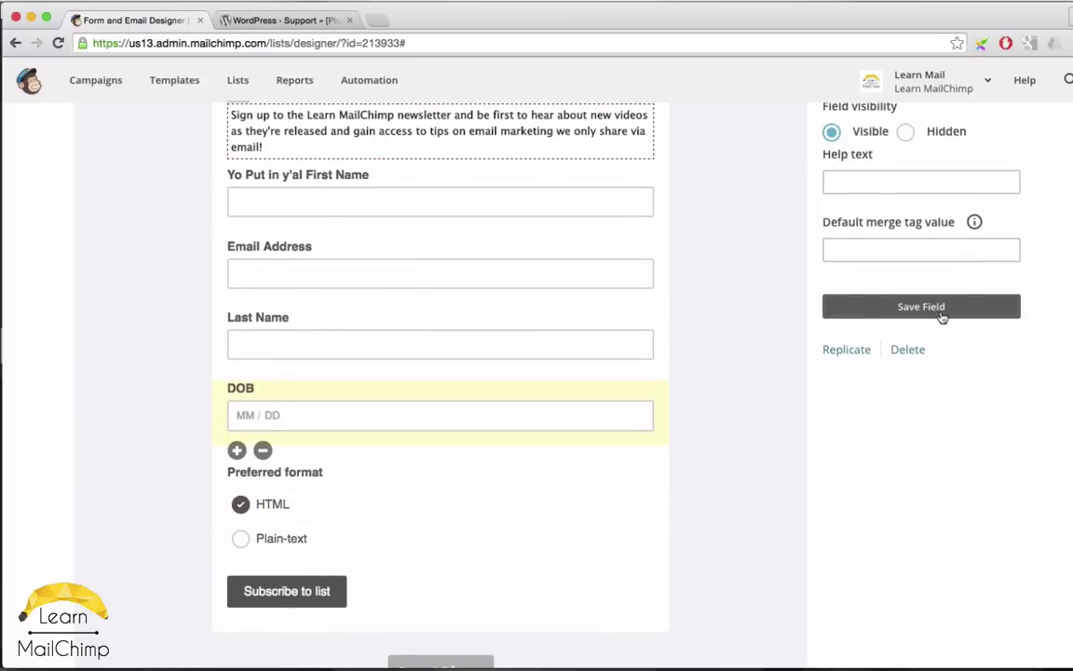
click(942, 316)
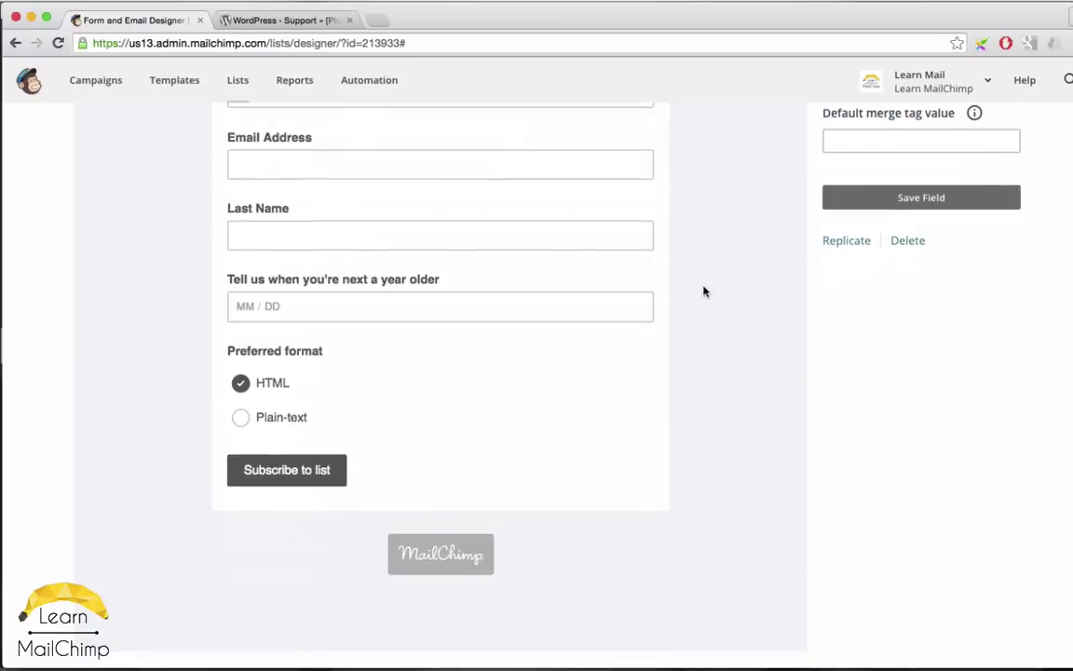
Delete the first-name field from the signup form, confirming the removal with DELETE.
scroll(703, 291, down, 10)
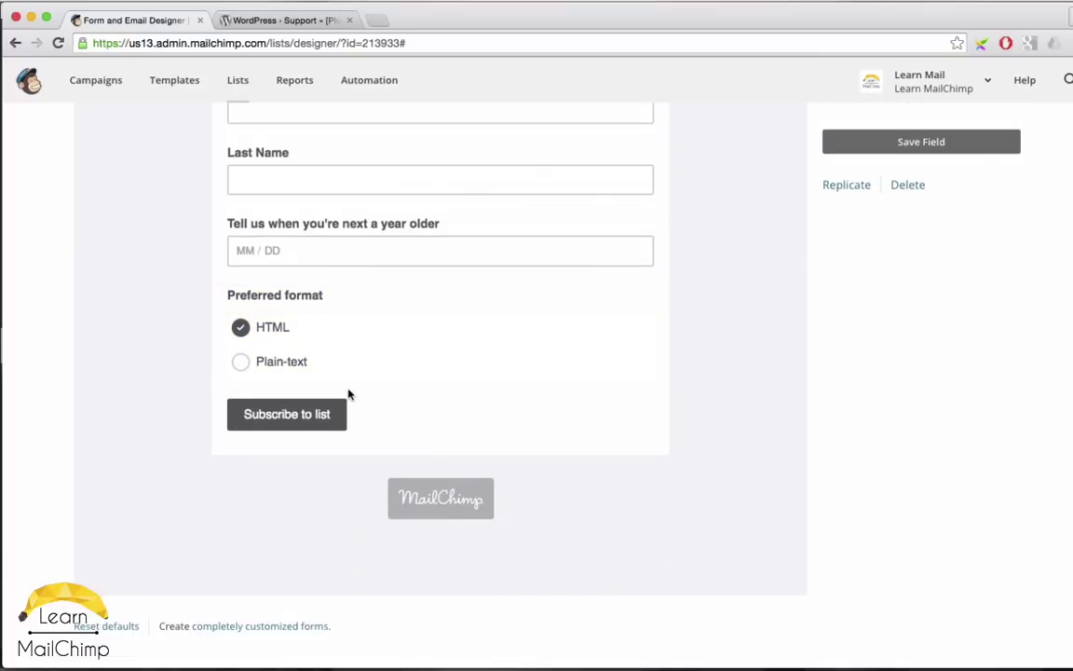
scroll(347, 390, up, 1)
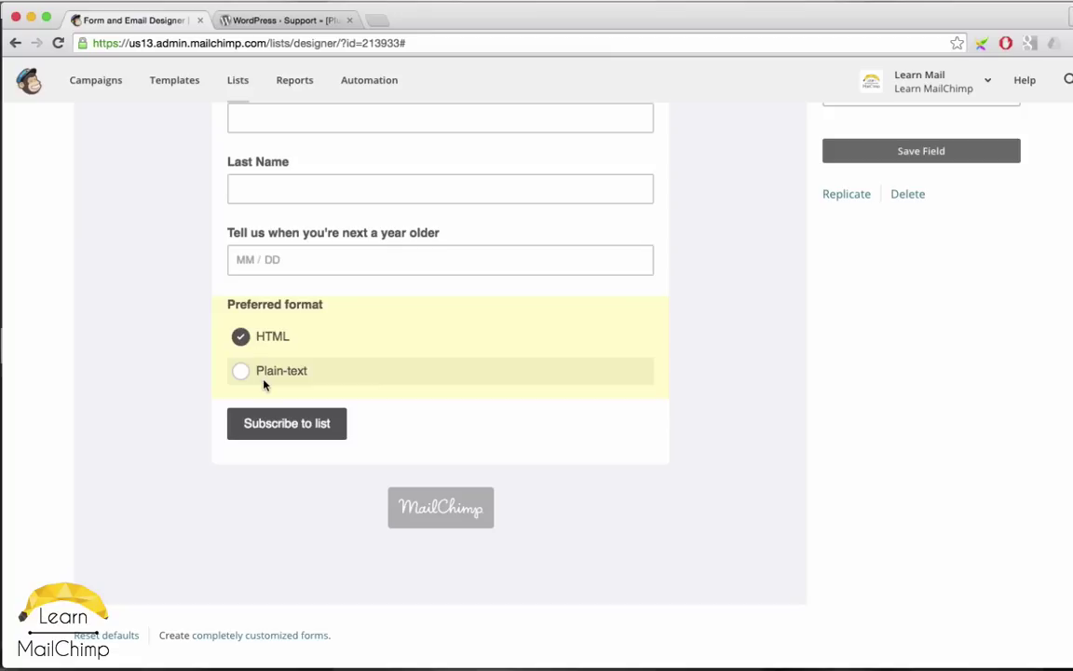
scroll(676, 427, up, 5)
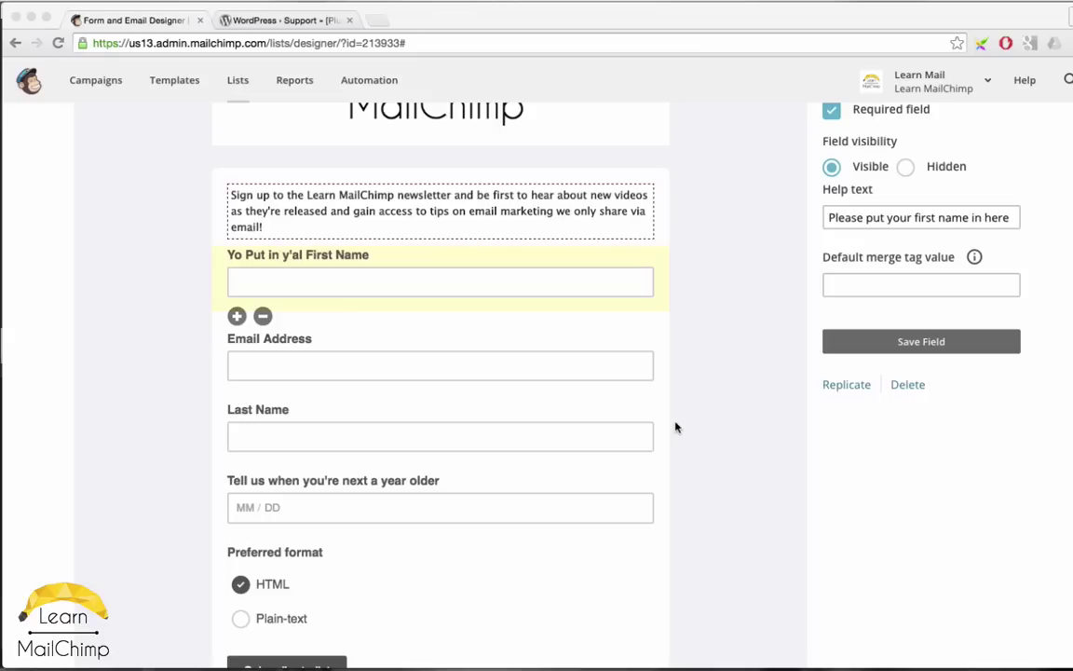
scroll(676, 427, up, 1)
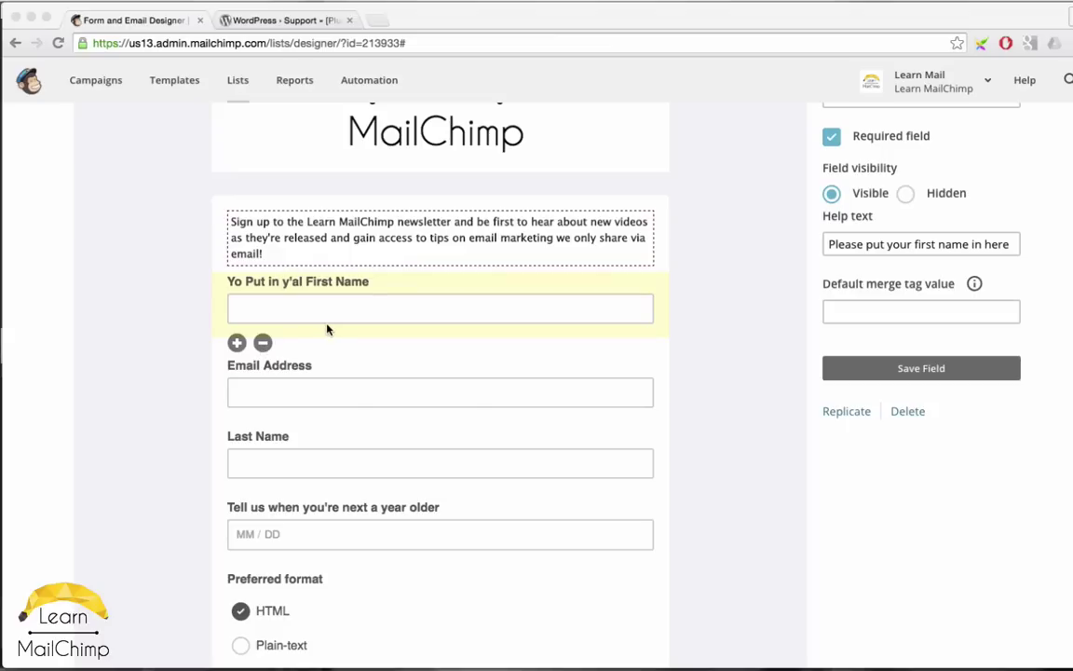
click(261, 343)
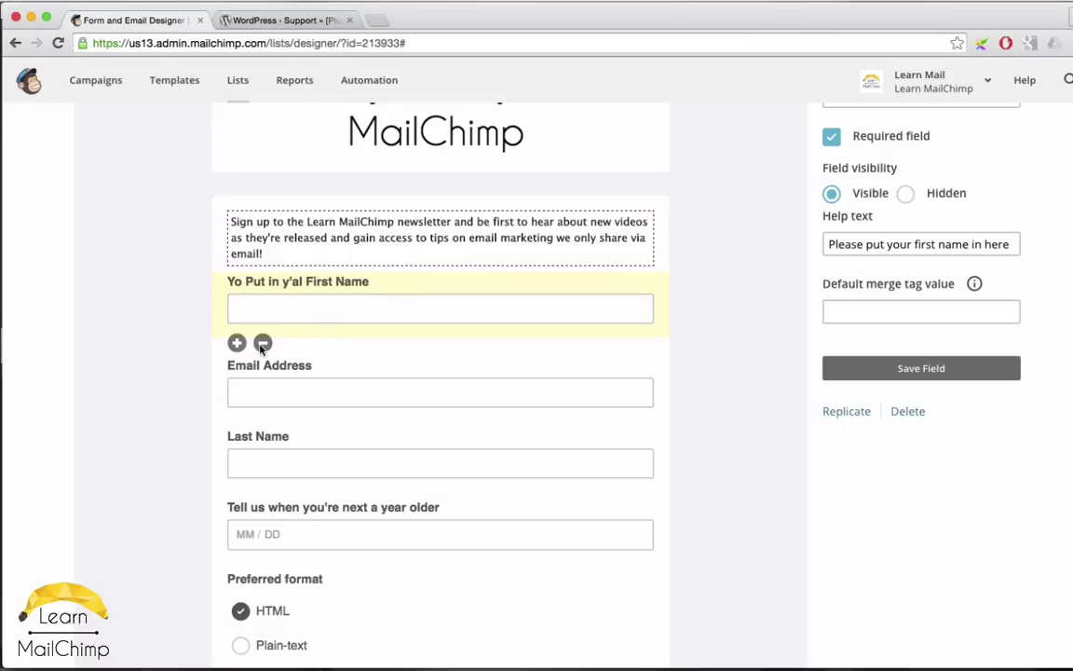
click(262, 342)
text(DELE)
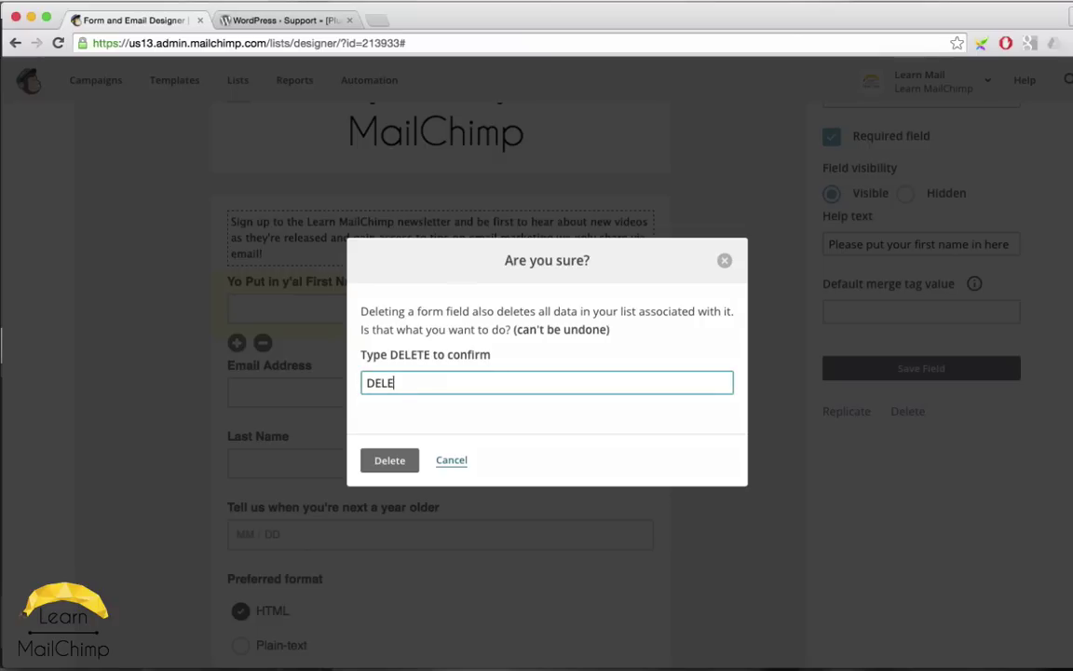
text(TE)
click(390, 460)
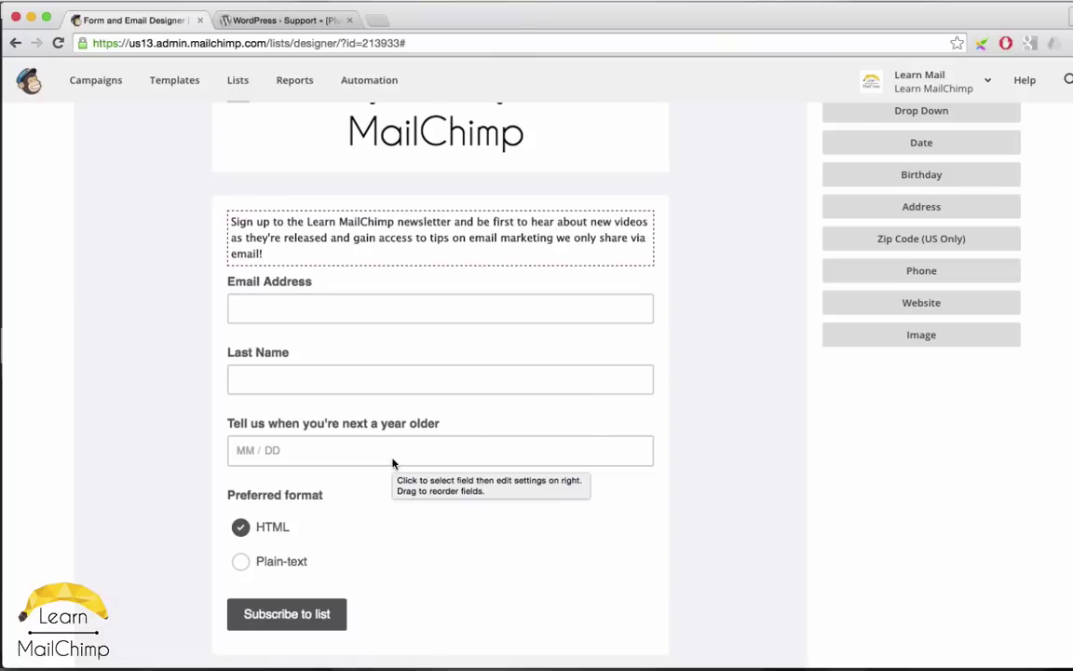
Delete the Last Name field from the signup form, confirming the removal with DELETE.
click(253, 348)
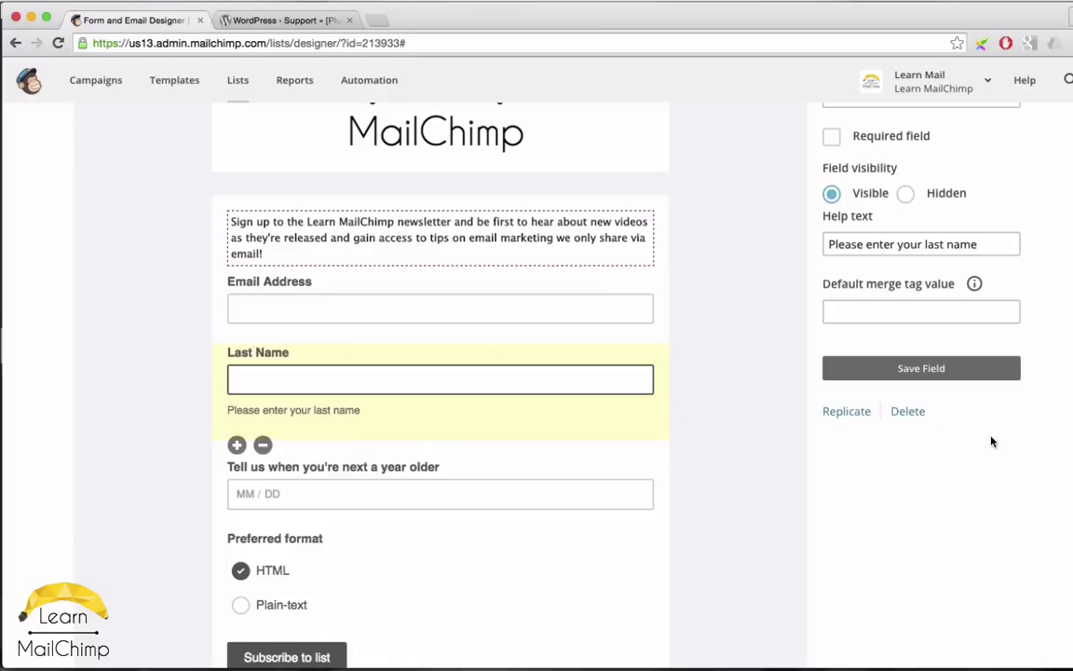
scroll(900, 391, up, 4)
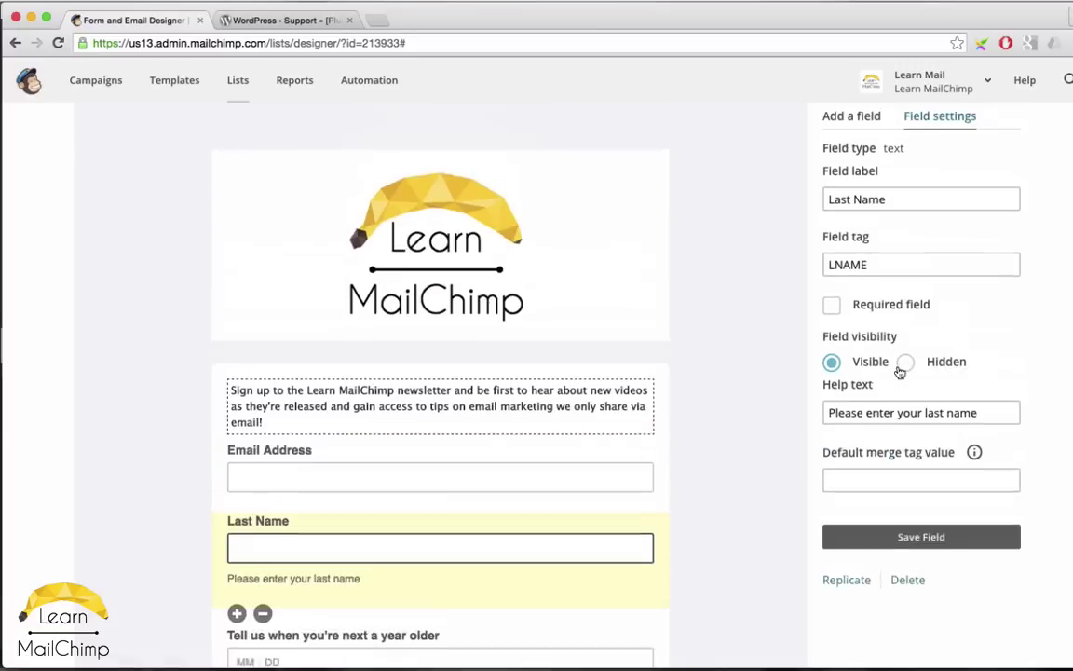
scroll(927, 144, down, 5)
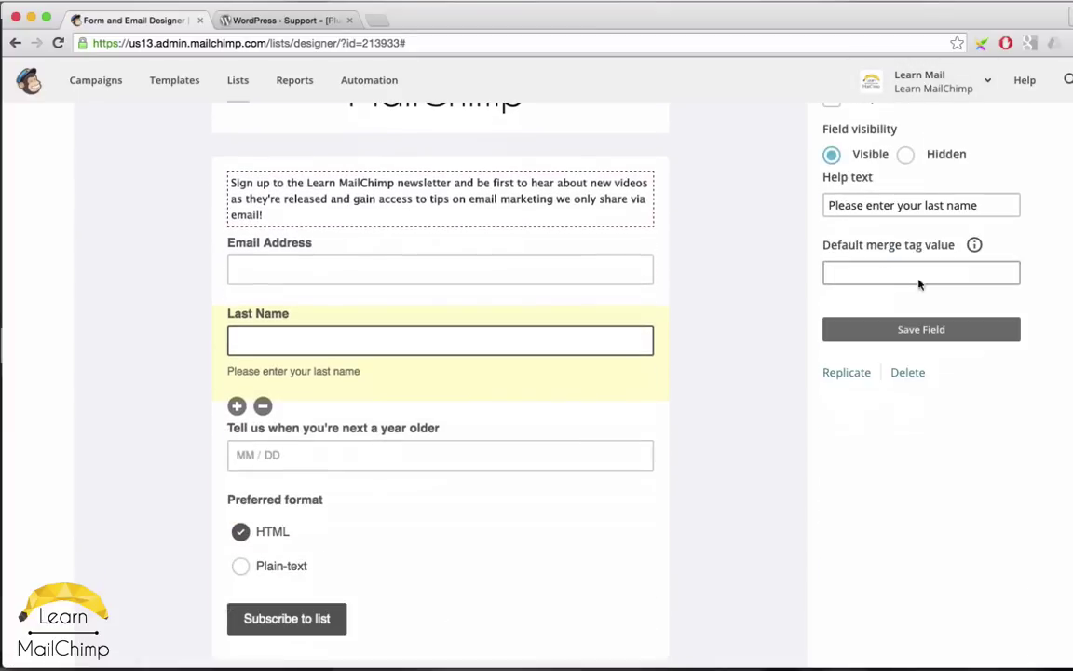
click(907, 372)
text(DELETE)
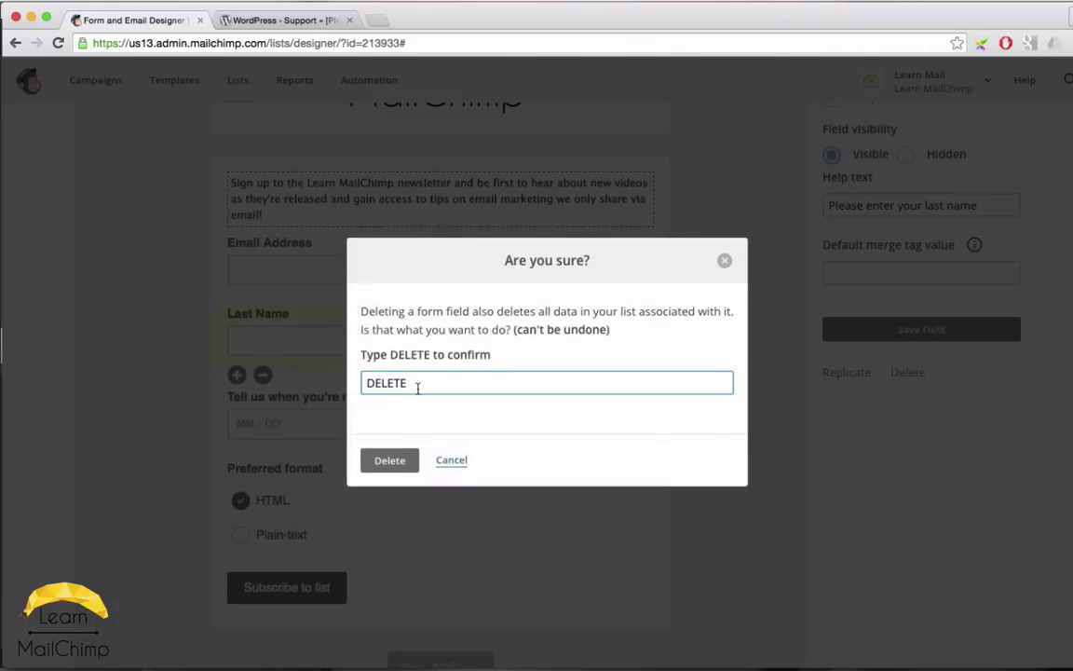
click(390, 460)
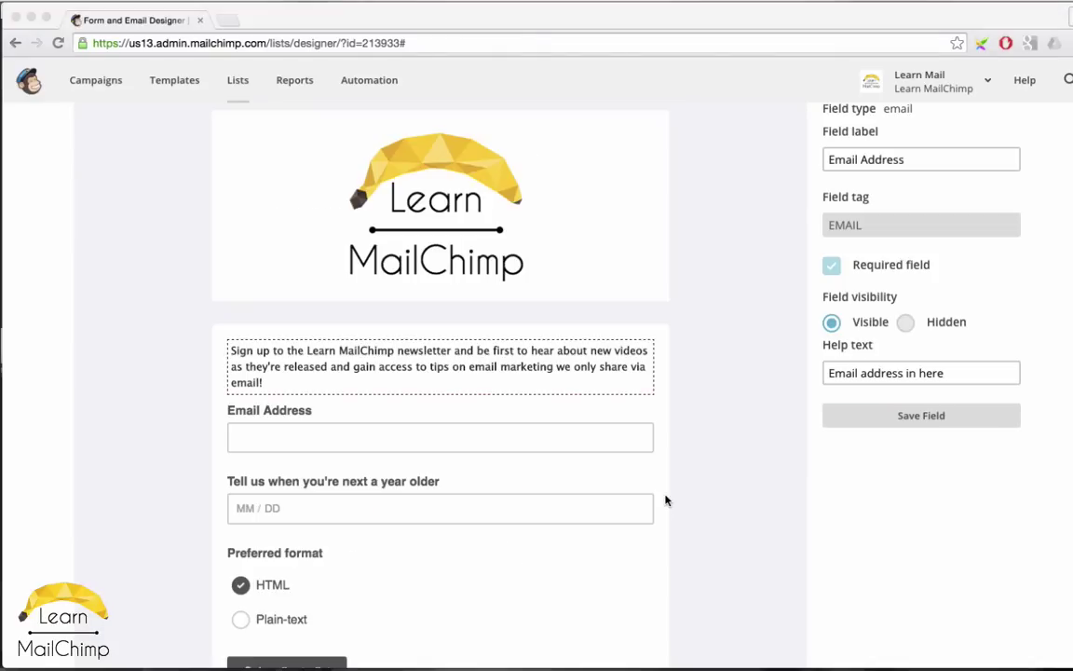
Add a Phone field below the birthday field and look over its settings.
scroll(665, 501, down, 2)
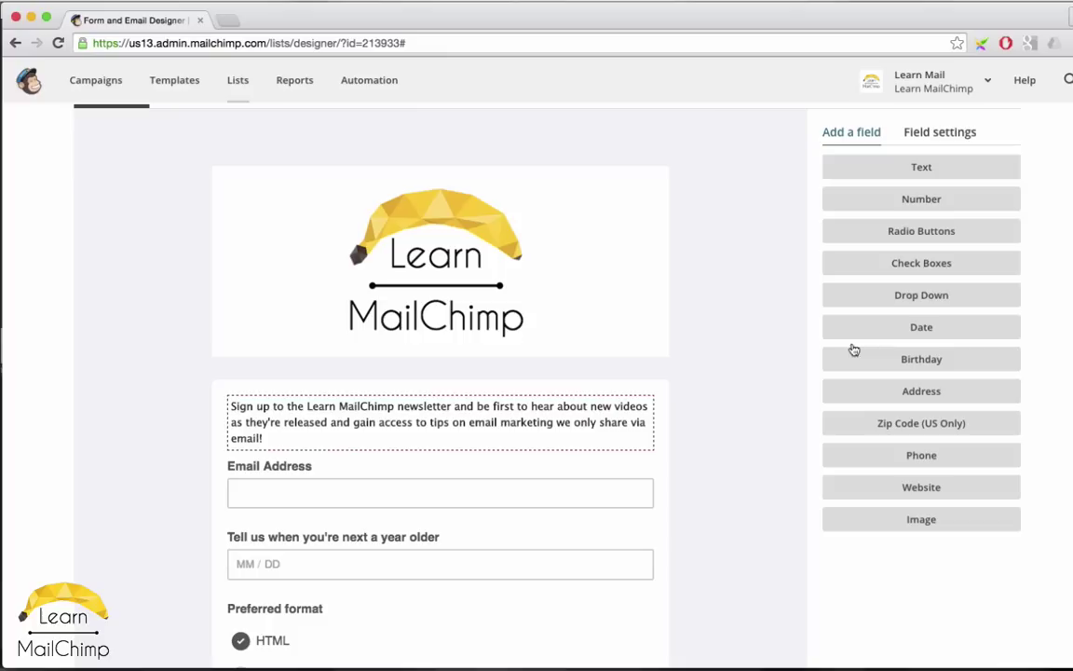
click(864, 467)
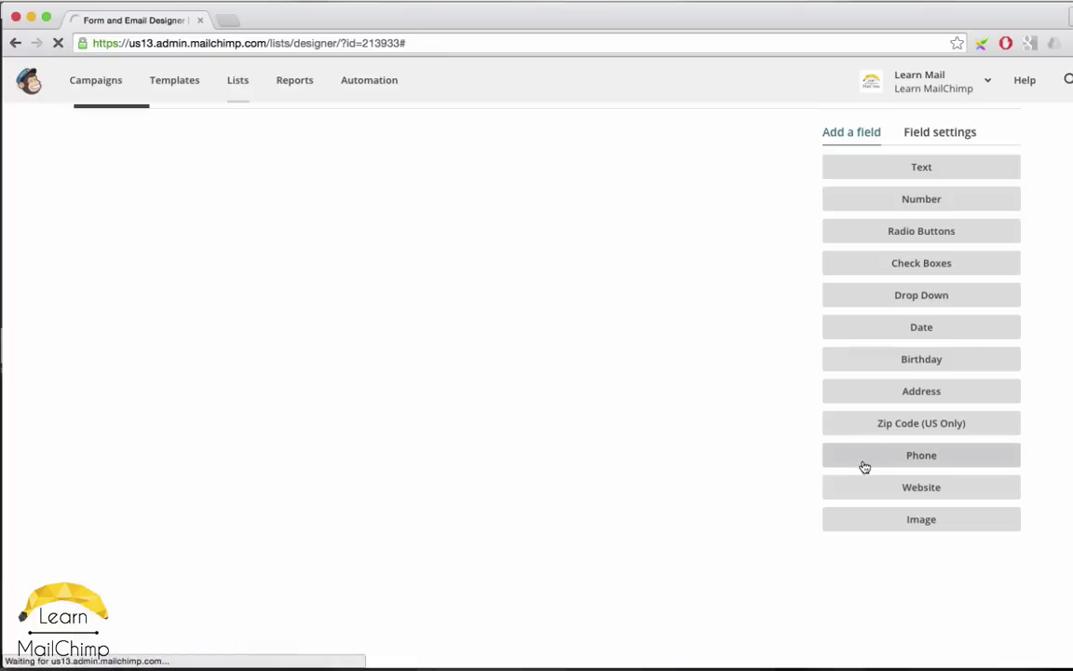
scroll(559, 559, down, 2)
scroll(570, 592, down, 1)
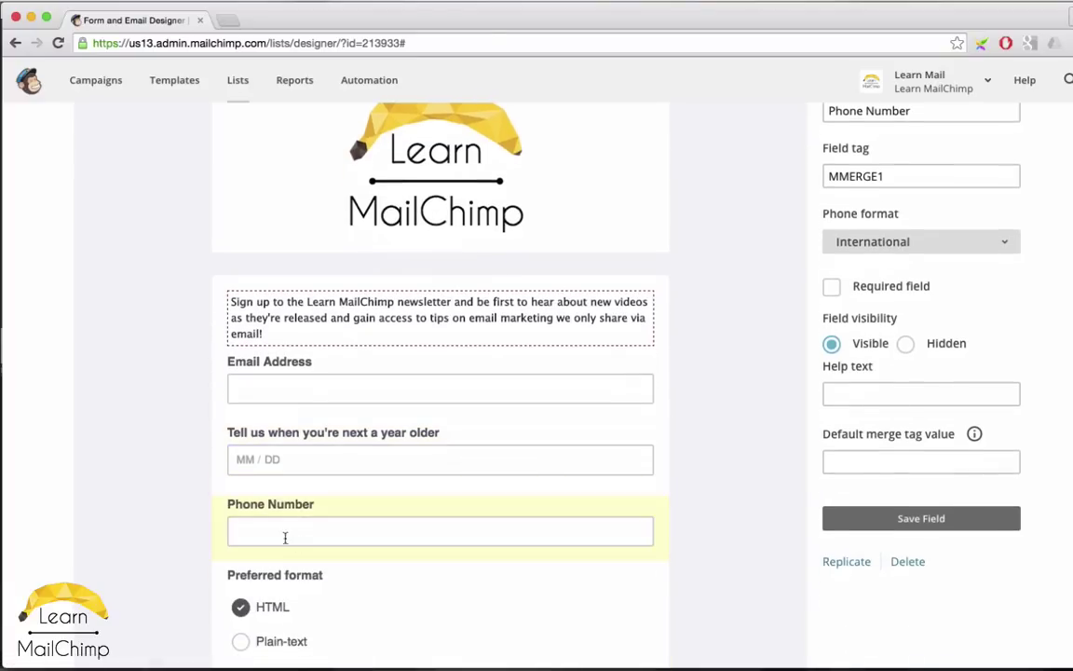
scroll(727, 576, up, 1)
scroll(727, 576, up, 3)
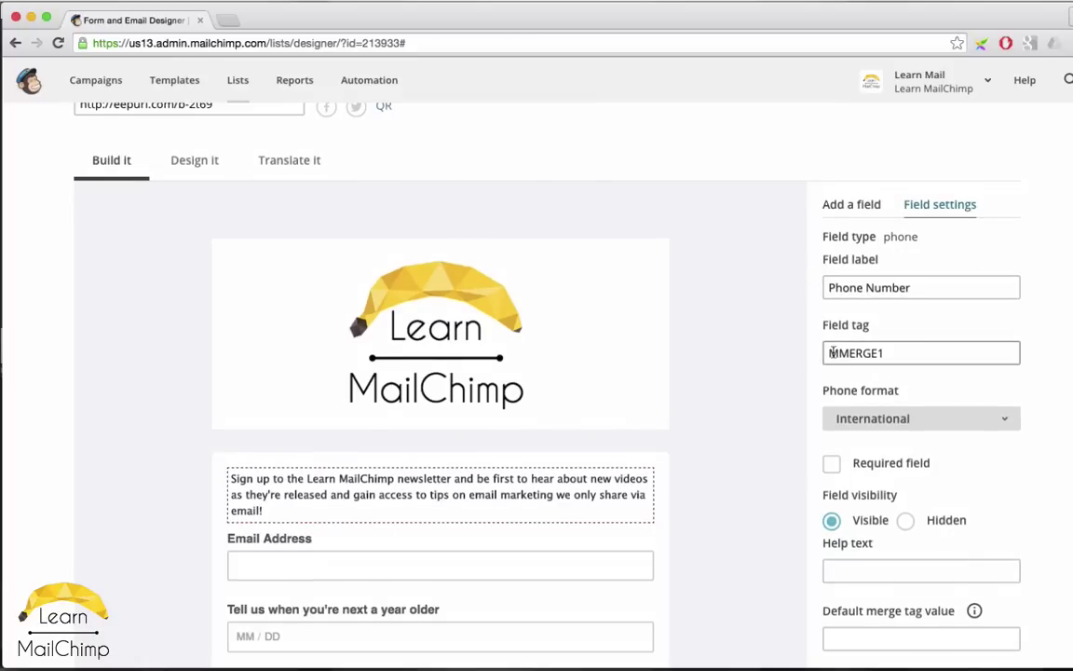
click(751, 479)
scroll(751, 478, down, 1)
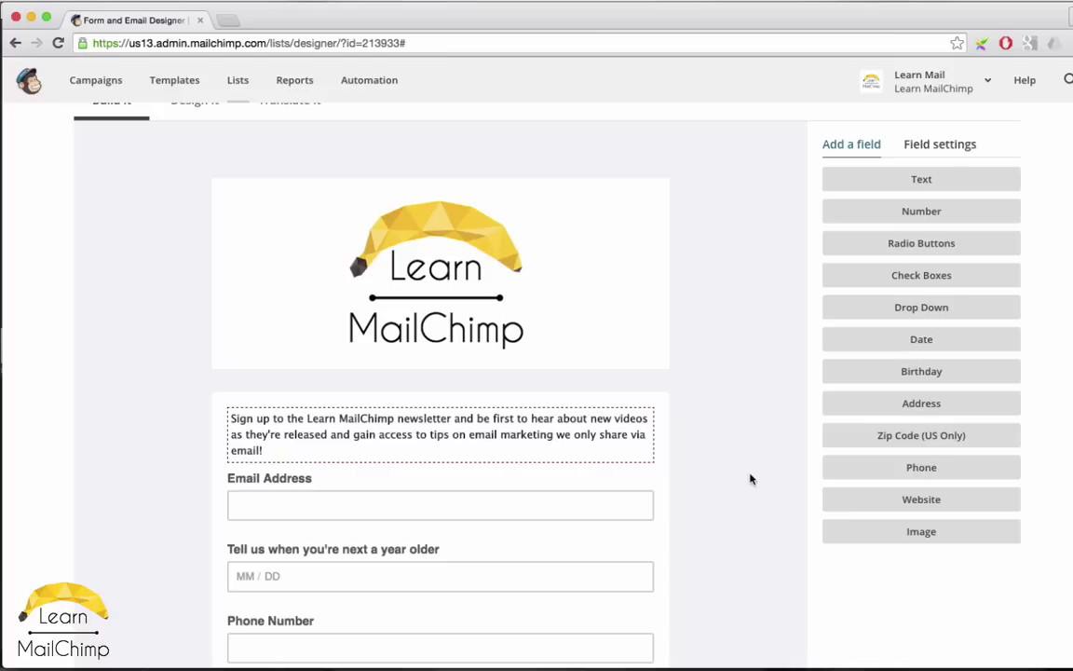
Set the page background of the form design to purple #ba4ee5.
scroll(750, 479, up, 2)
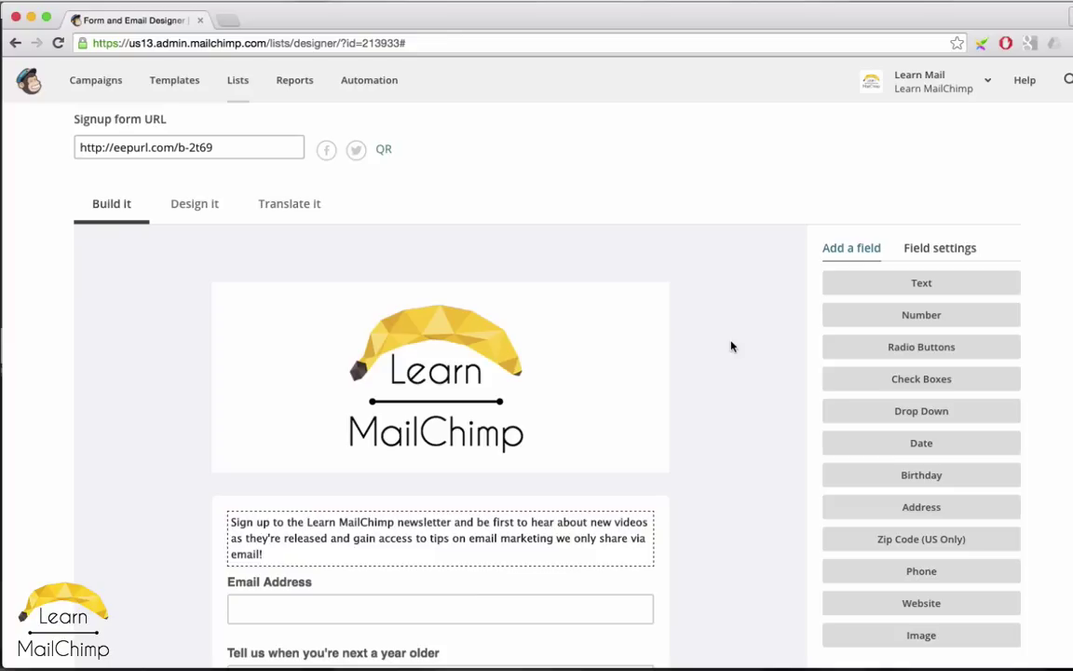
click(192, 210)
scroll(17, 378, down, 3)
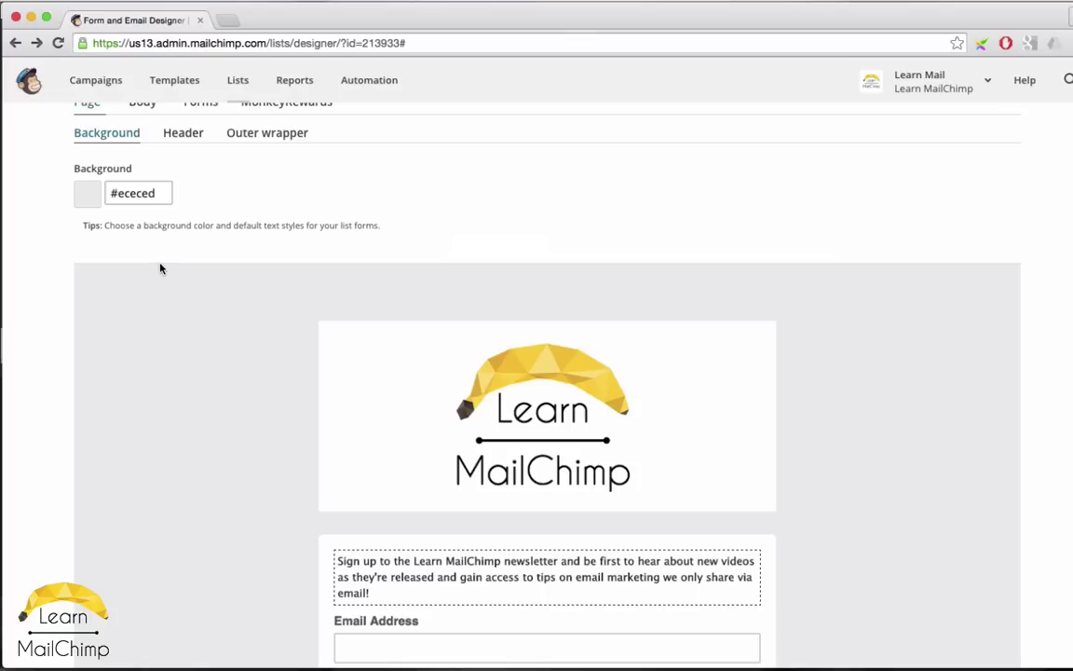
scroll(160, 269, up, 3)
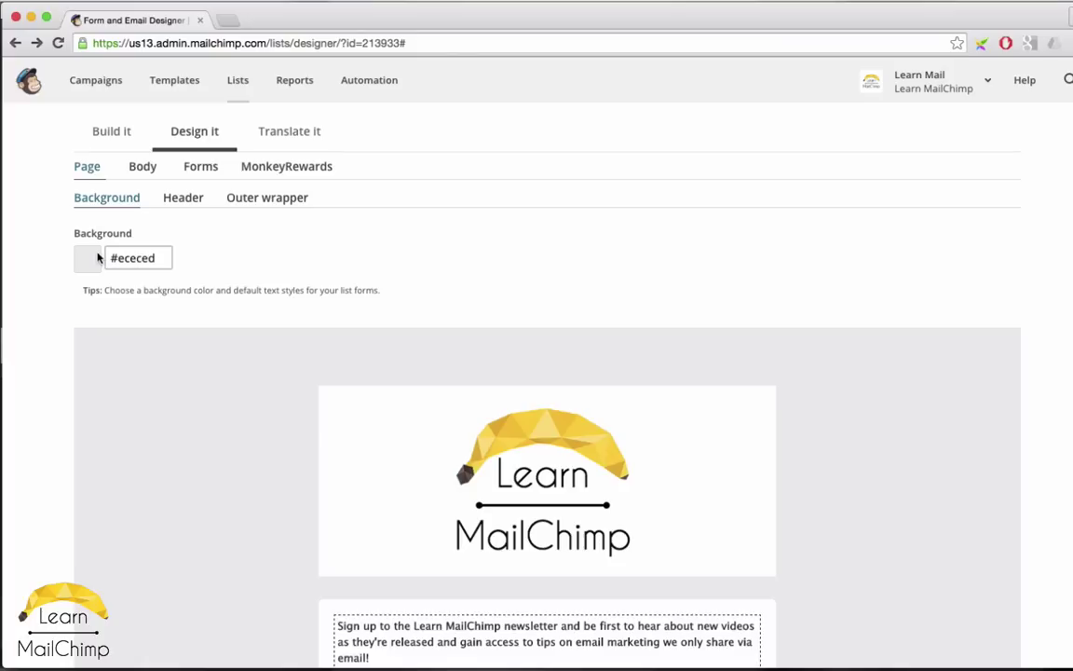
click(98, 258)
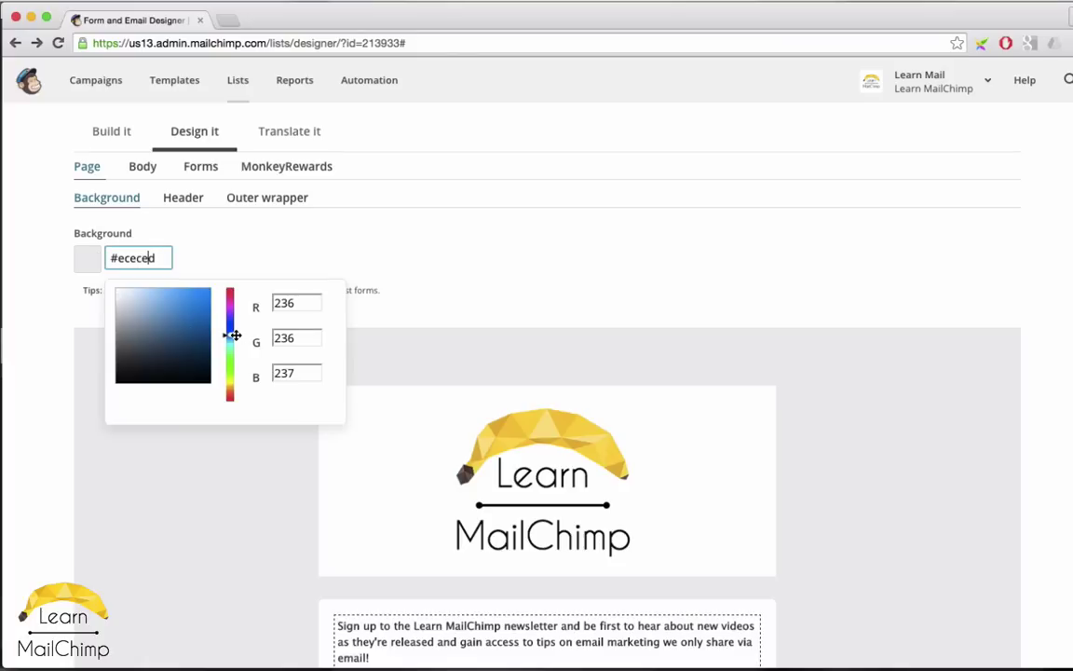
drag(234, 335, 237, 311)
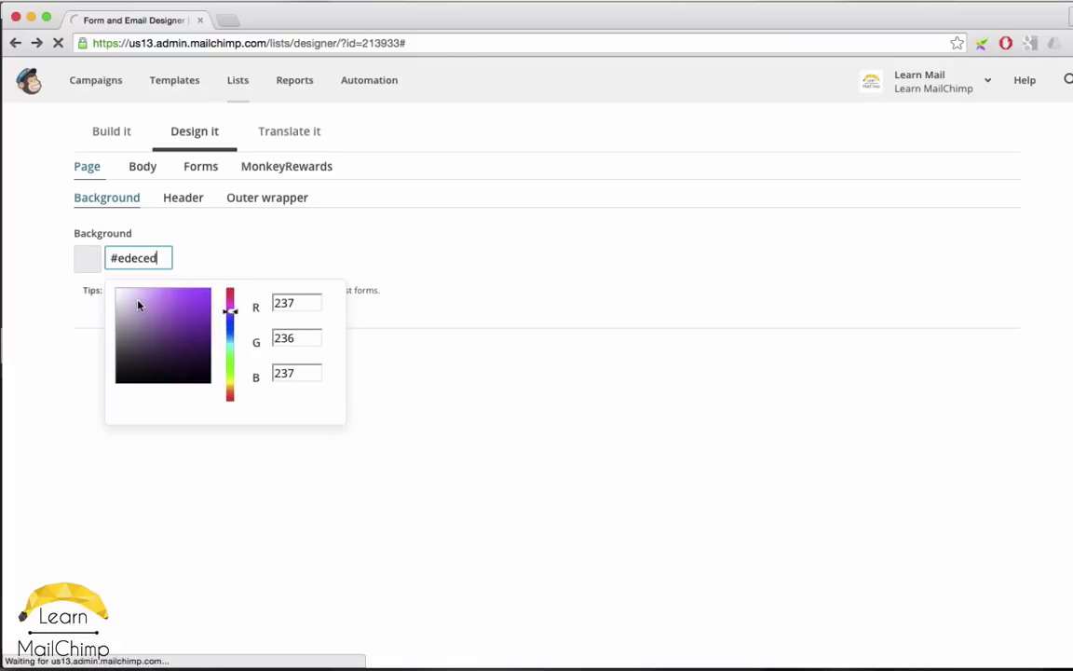
click(137, 300)
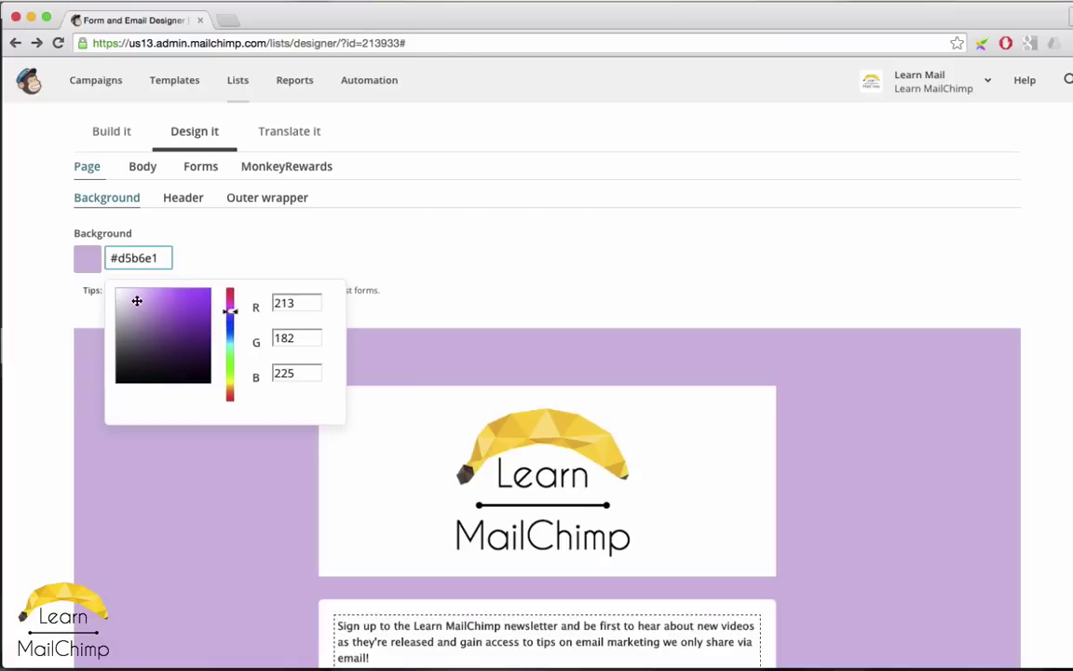
click(192, 301)
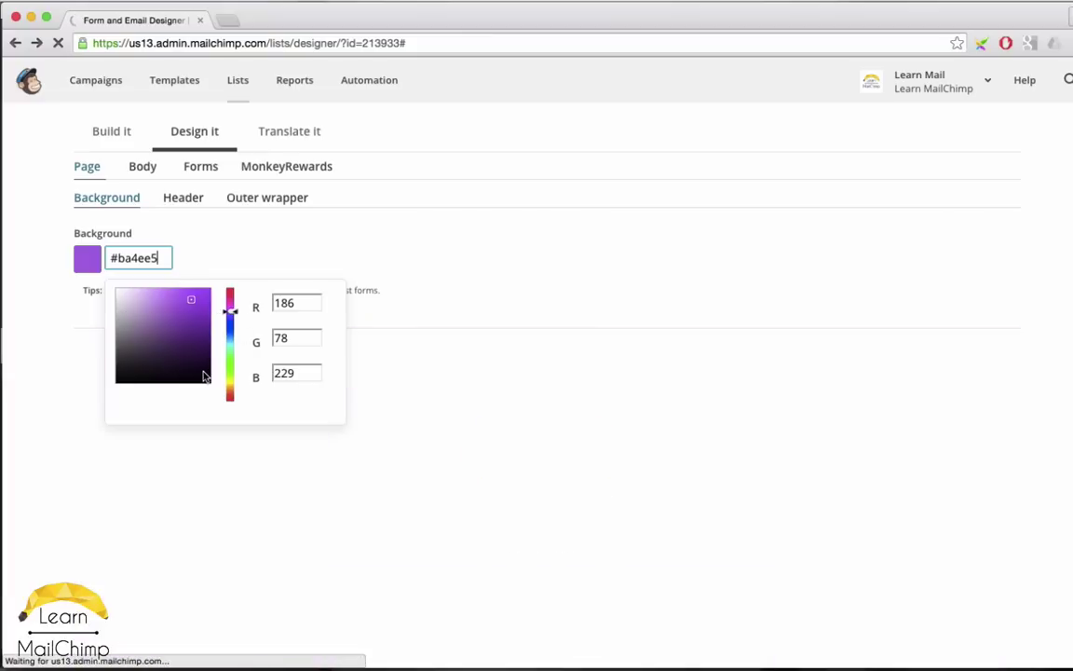
click(467, 344)
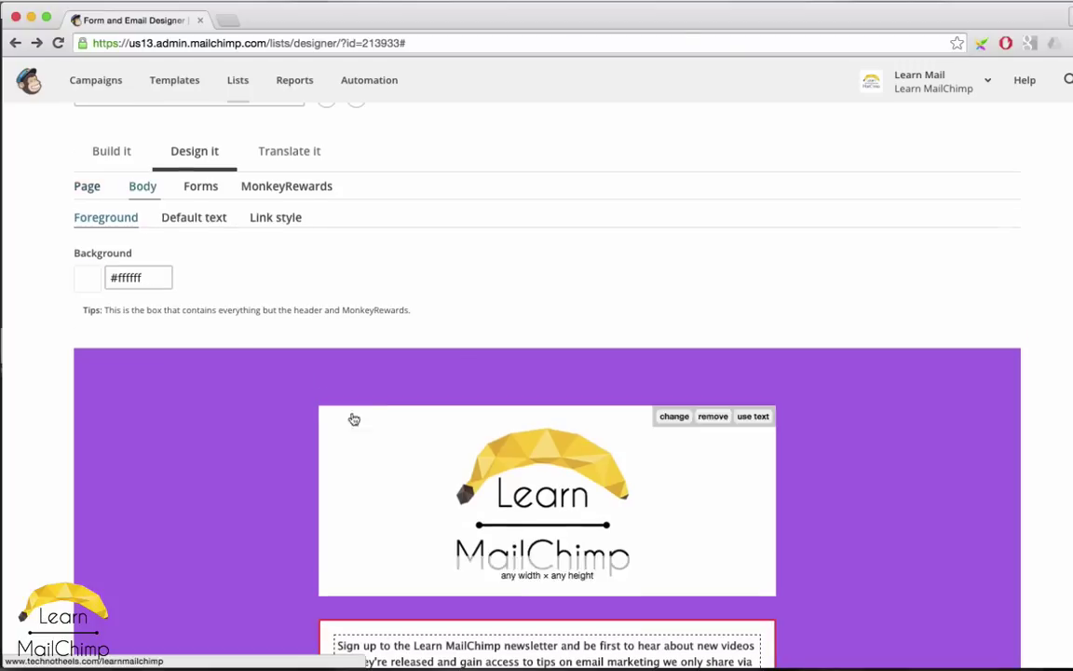
Set the body foreground's background colour to yellow #f9ec3a and check it on the form.
scroll(292, 369, down, 1)
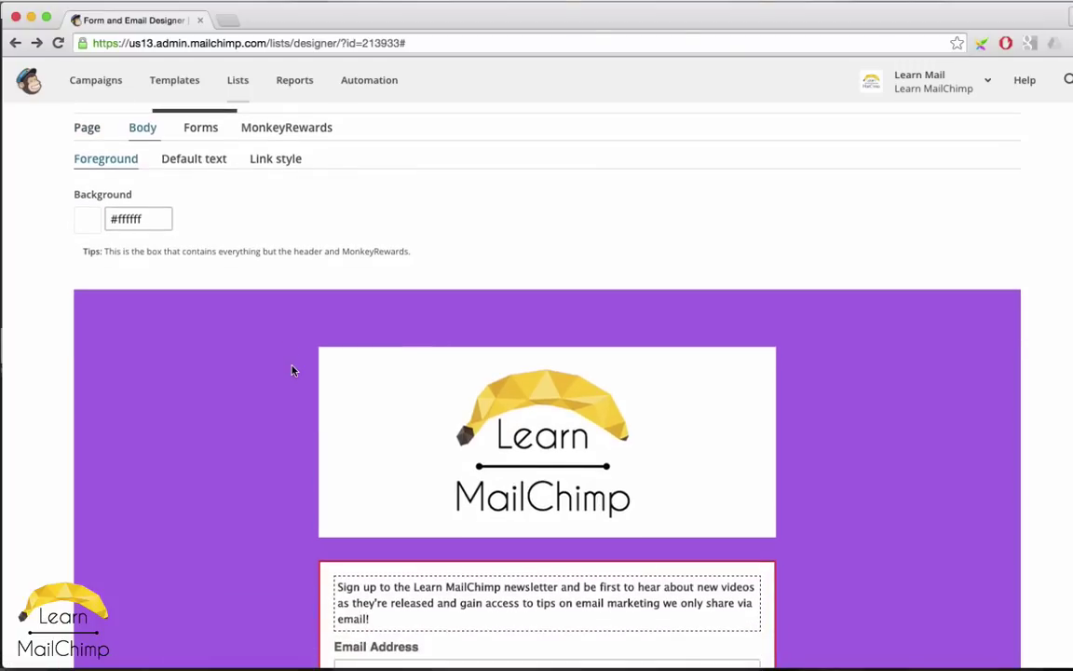
scroll(293, 370, down, 3)
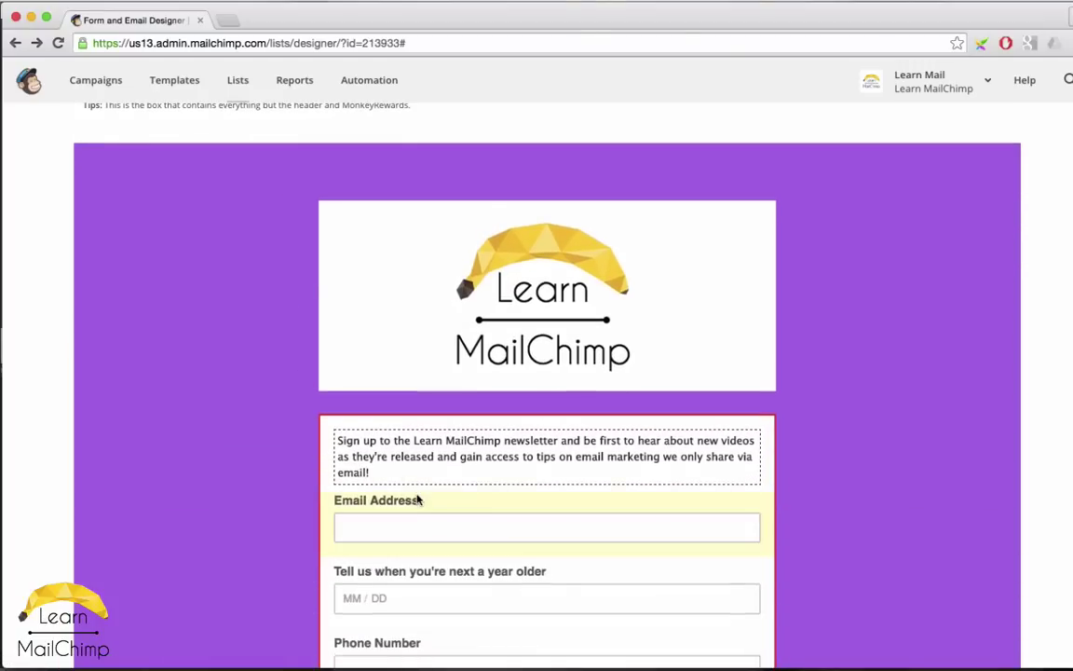
scroll(129, 365, up, 5)
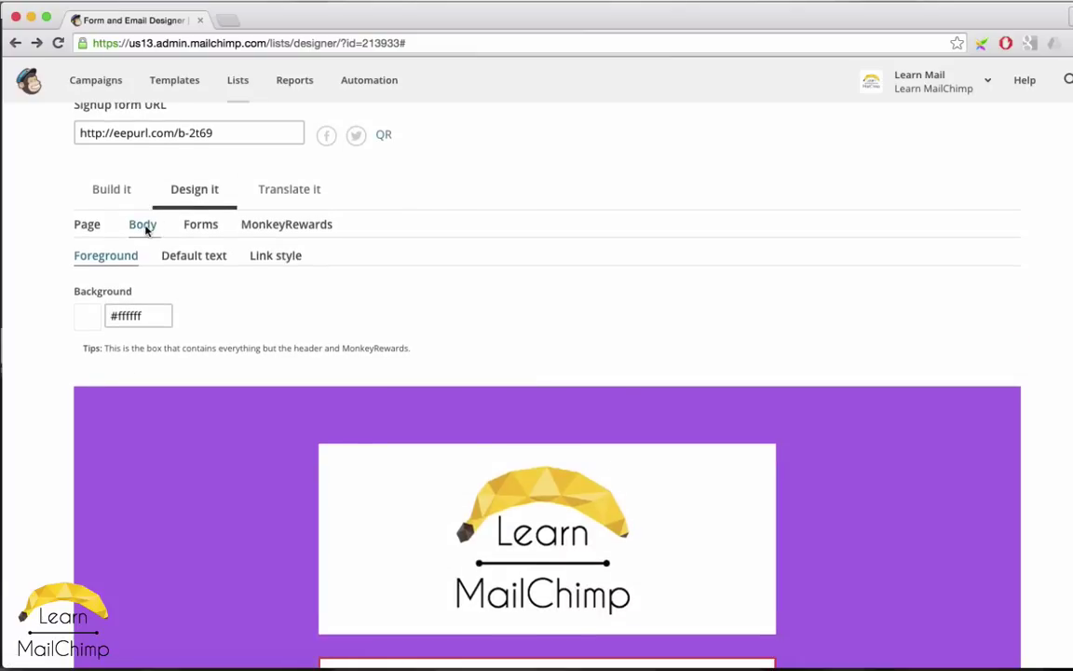
scroll(134, 384, down, 4)
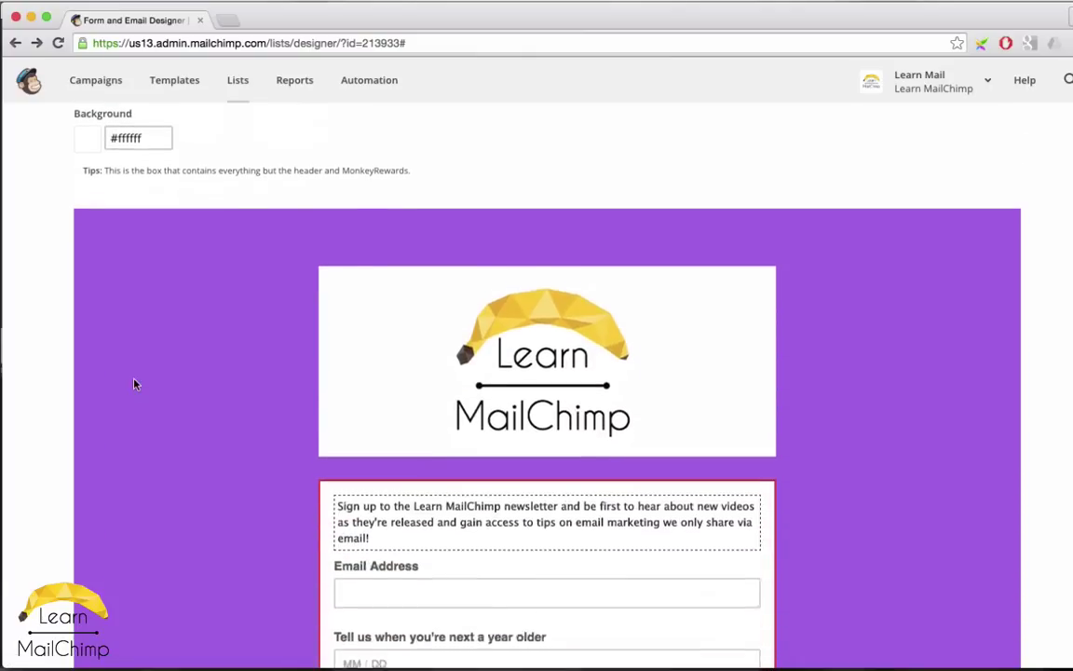
scroll(160, 364, up, 4)
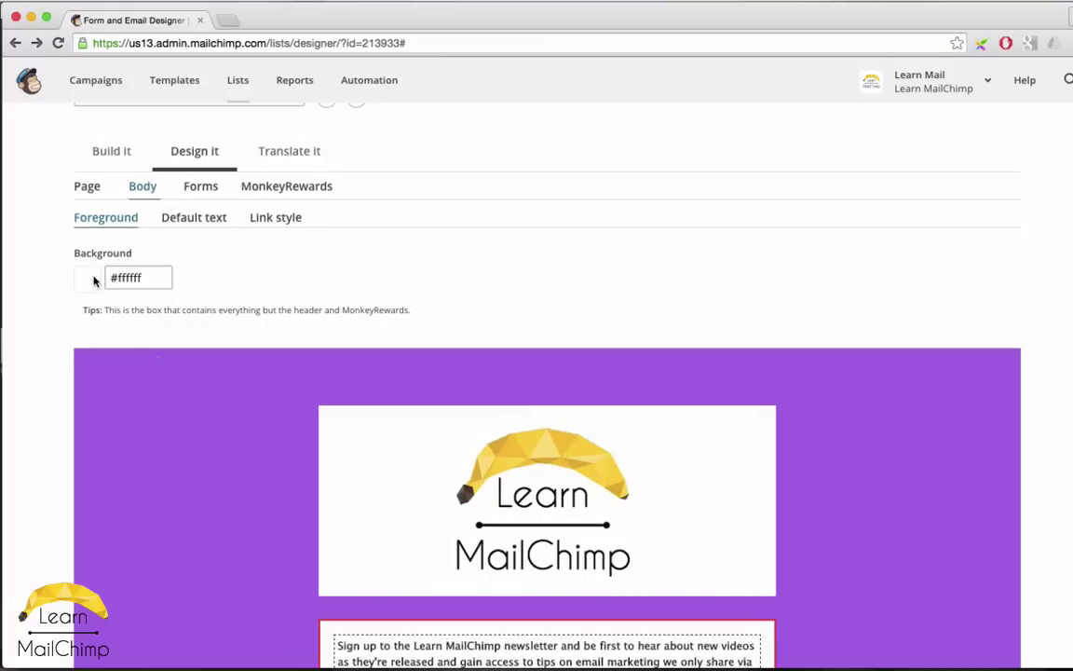
click(89, 278)
click(230, 402)
click(171, 320)
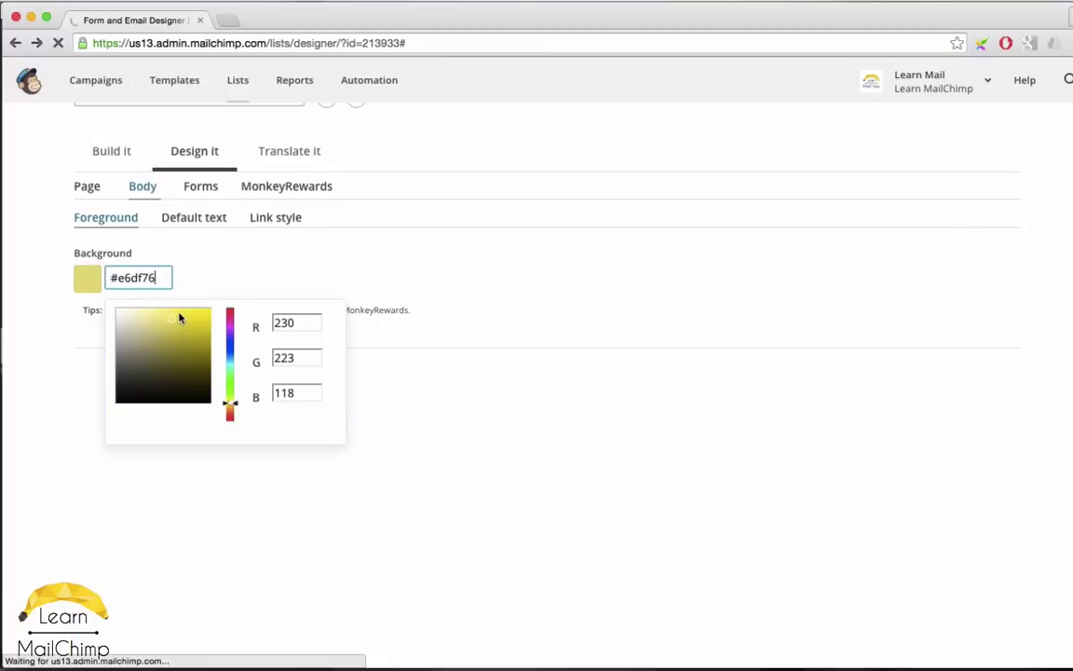
drag(180, 317, 201, 312)
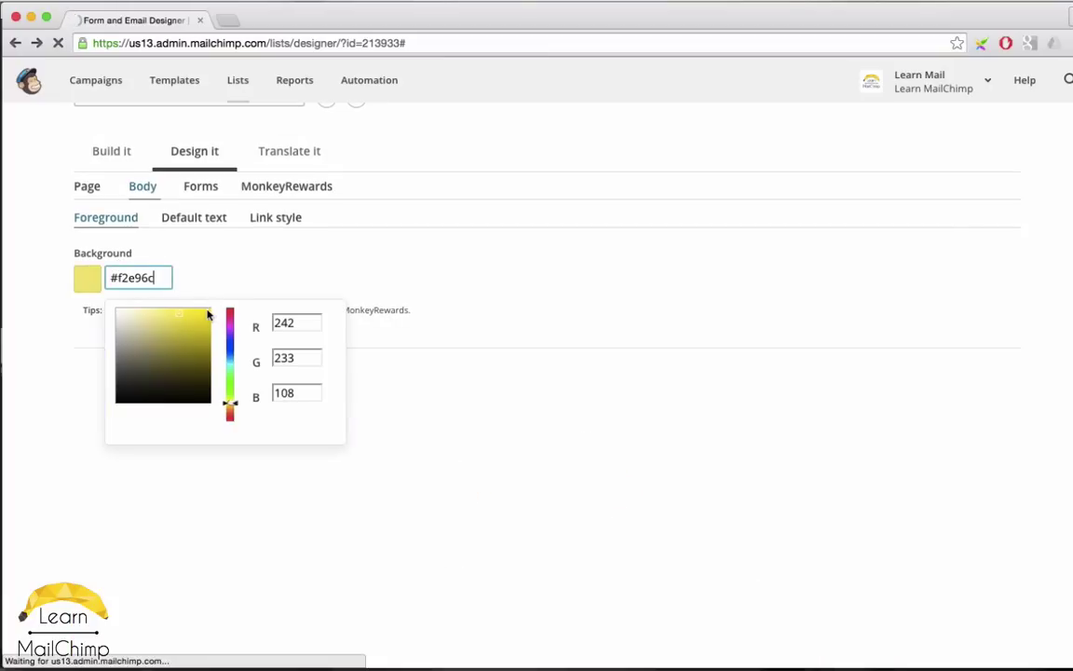
scroll(479, 297, down, 10)
scroll(479, 297, up, 5)
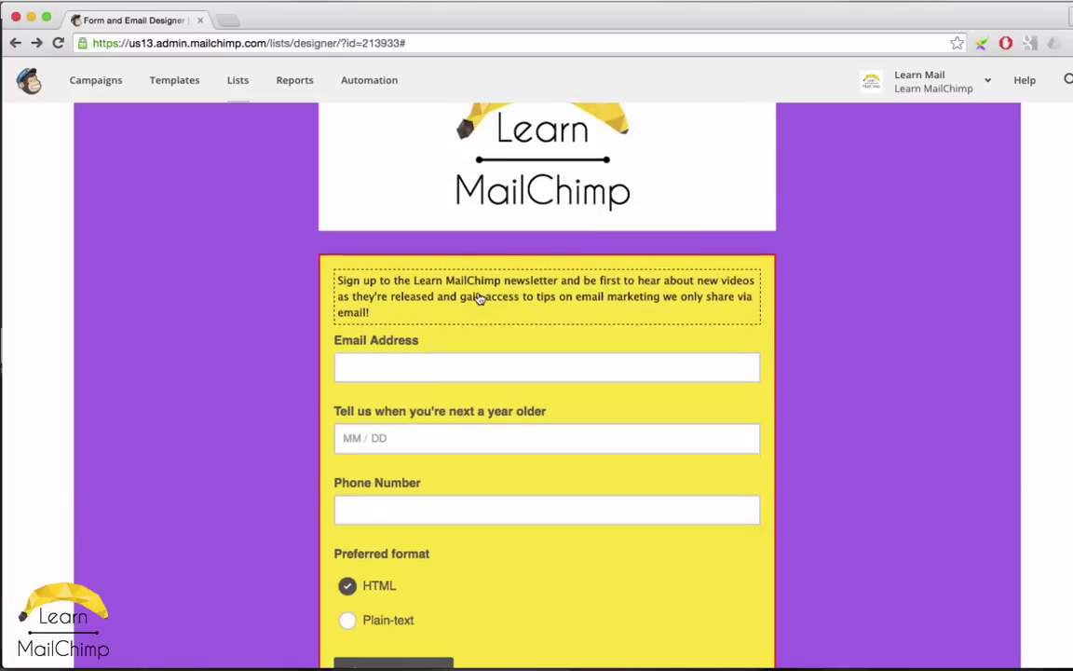
scroll(479, 297, up, 5)
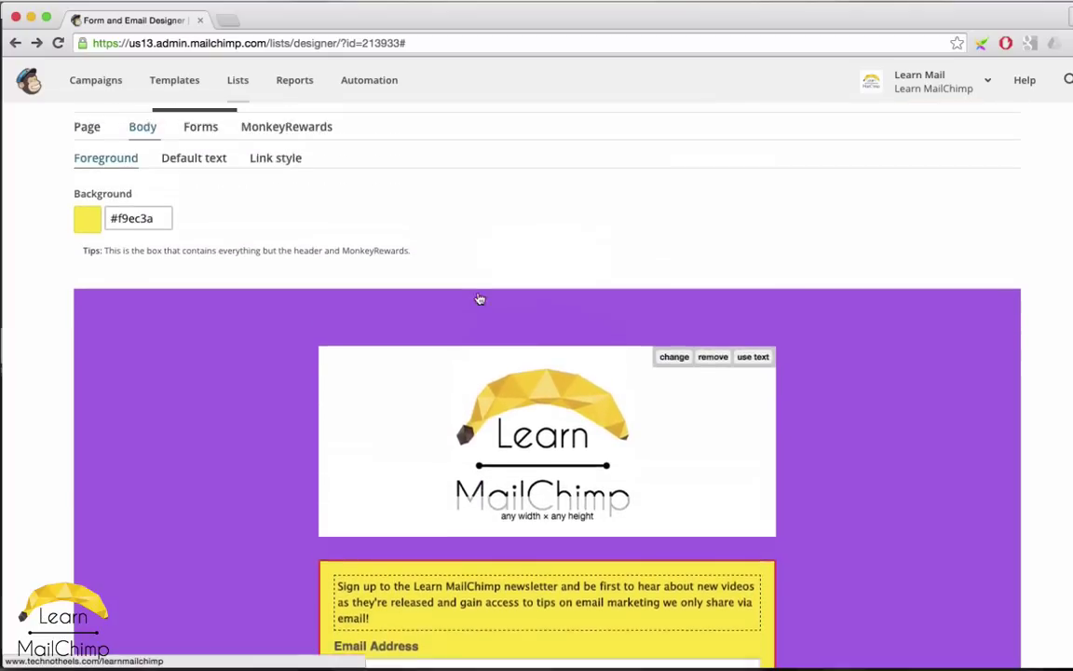
scroll(479, 297, up, 1)
scroll(479, 297, down, 10)
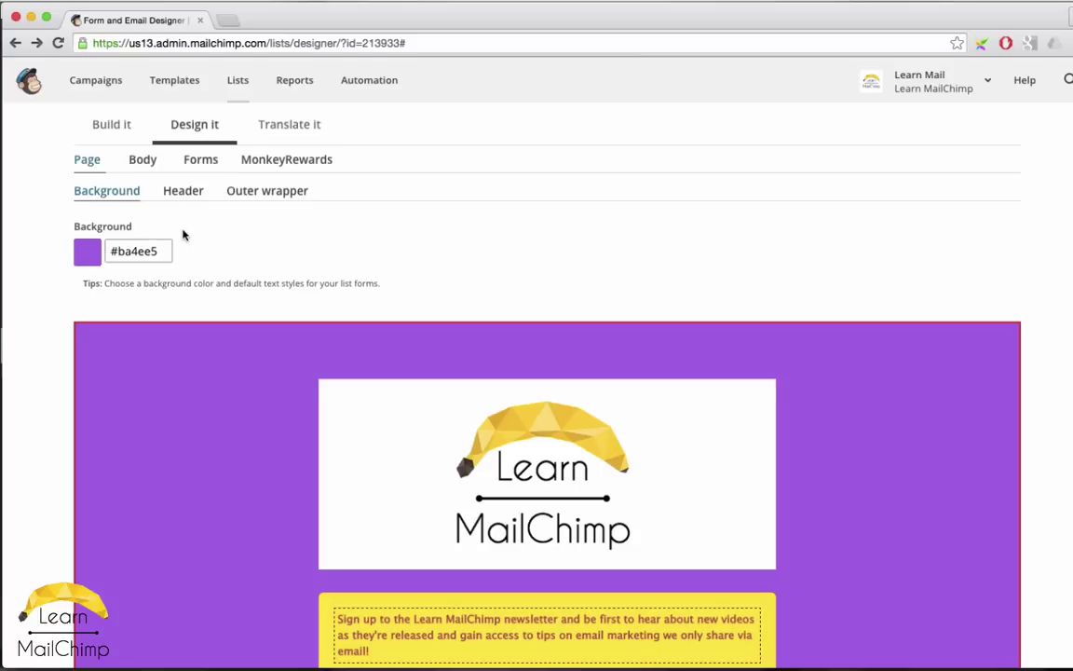
Set the background colour of the form's buttons to pink #e057c4 and check the subscribe button.
click(201, 160)
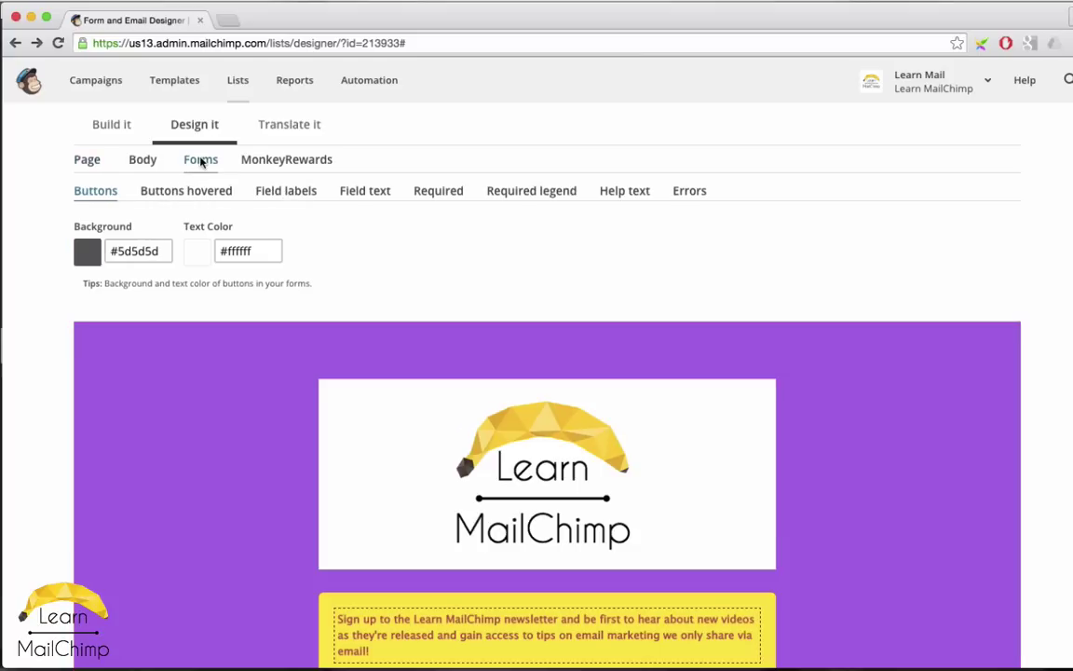
click(91, 251)
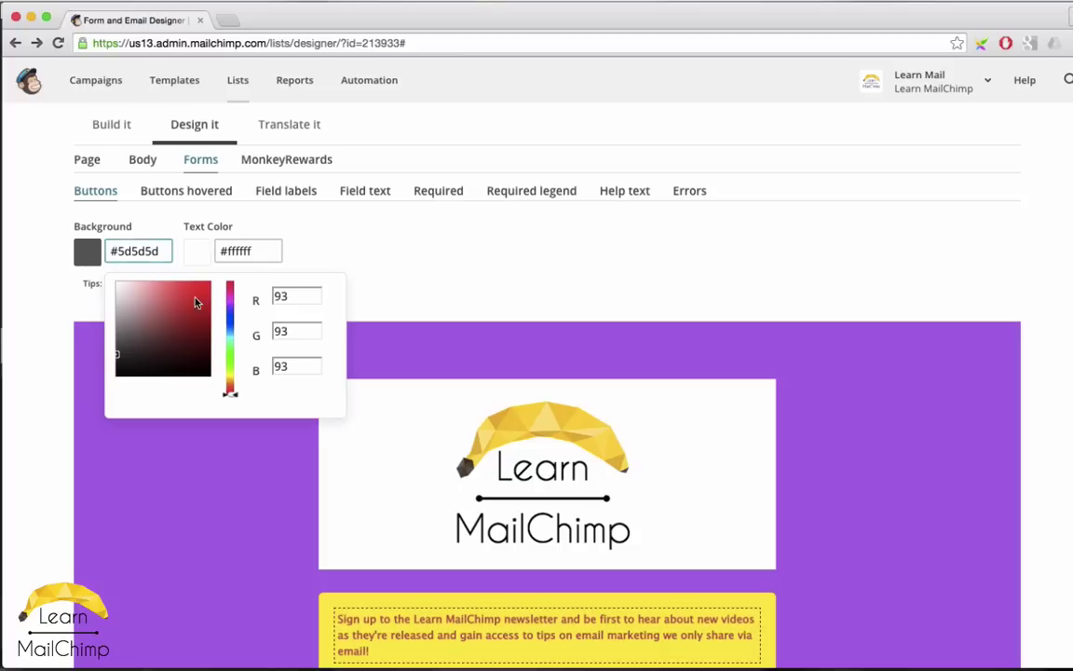
click(230, 300)
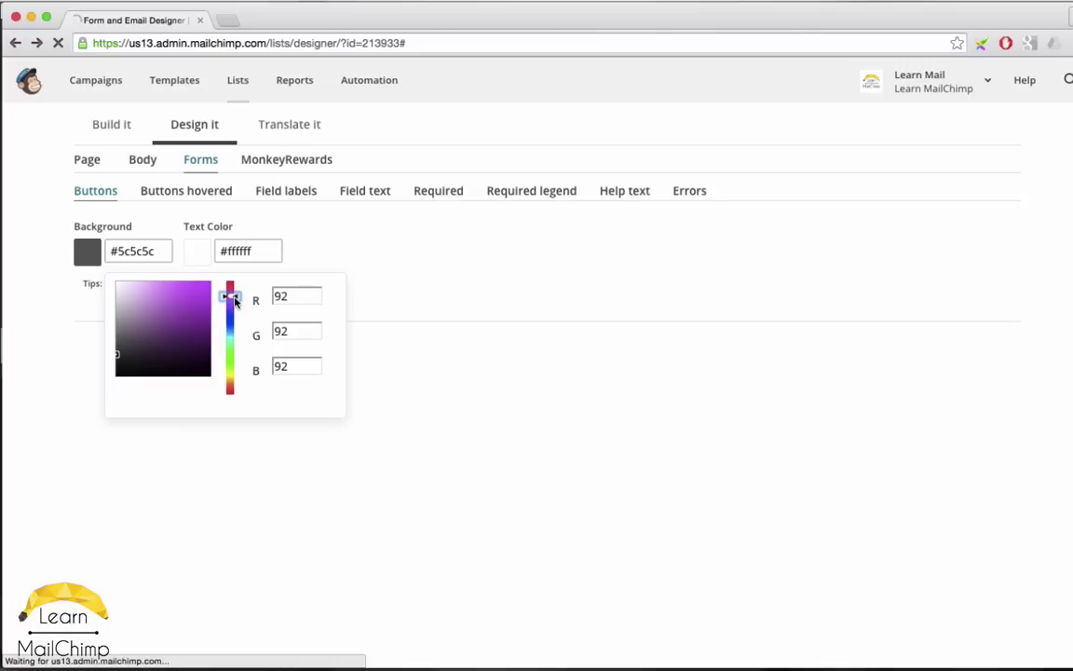
click(185, 294)
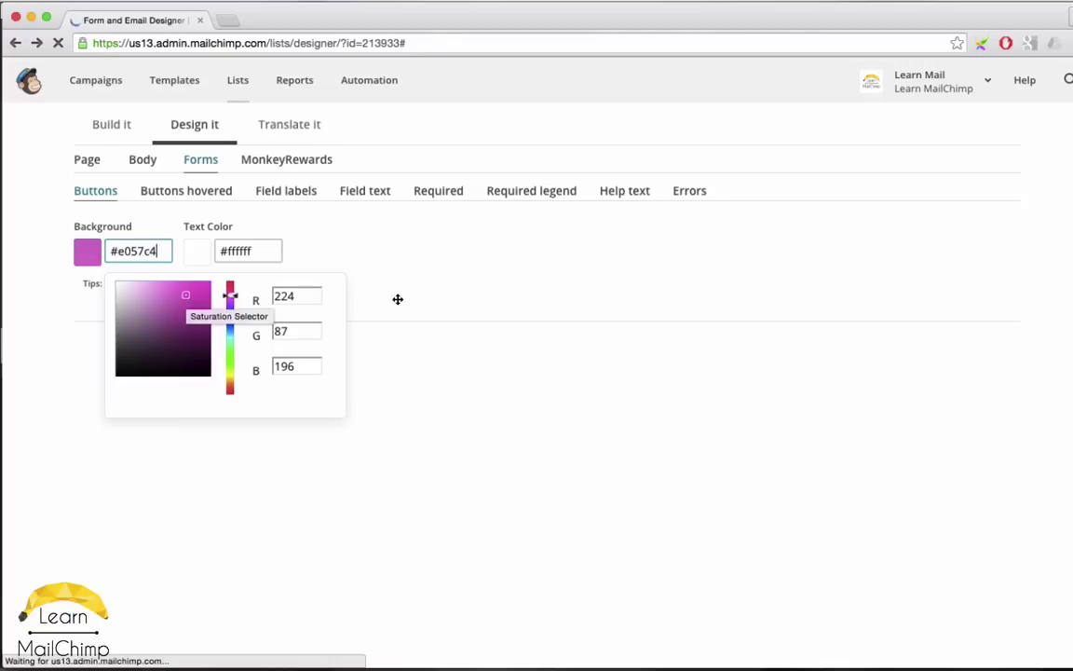
click(389, 280)
scroll(386, 279, down, 10)
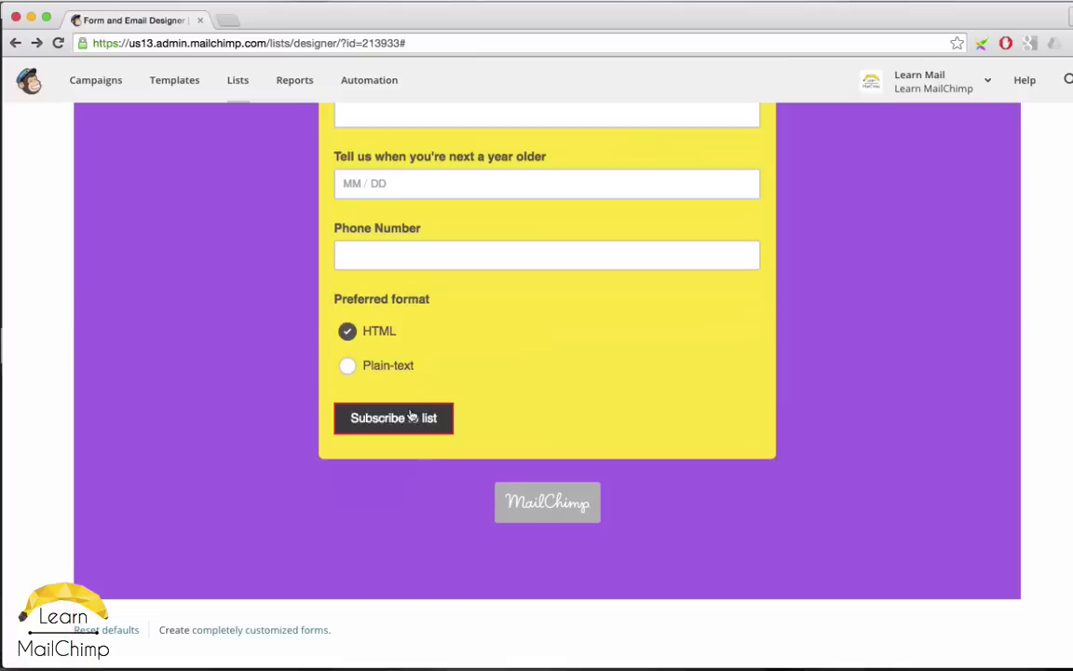
Return to the form-building view and review the restyled signup form.
scroll(239, 399, up, 10)
click(124, 375)
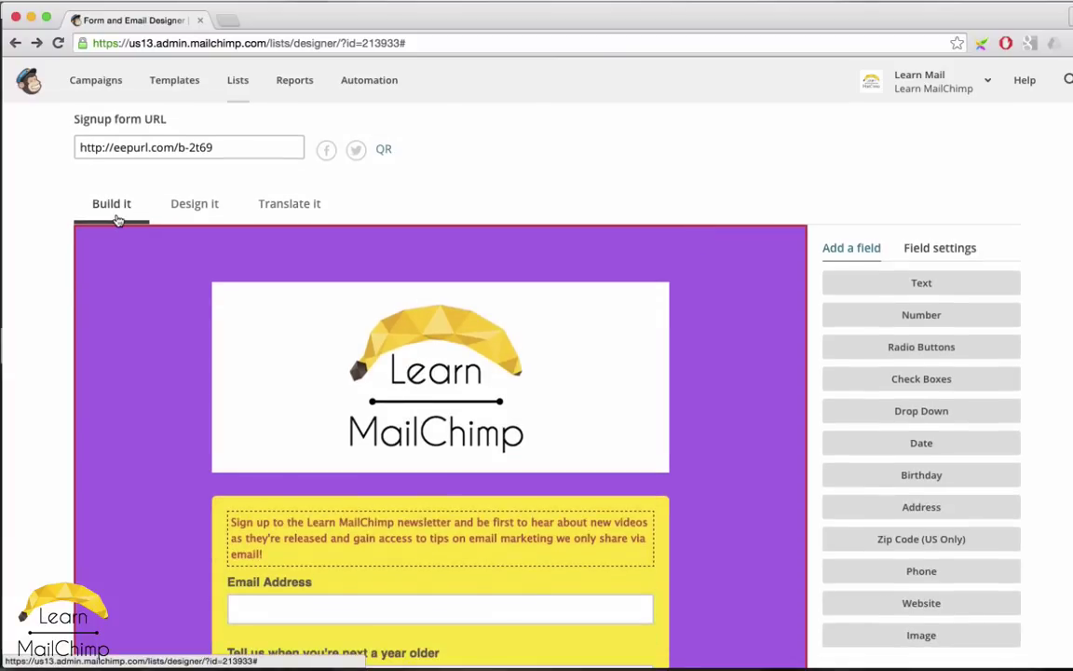
scroll(125, 249, down, 3)
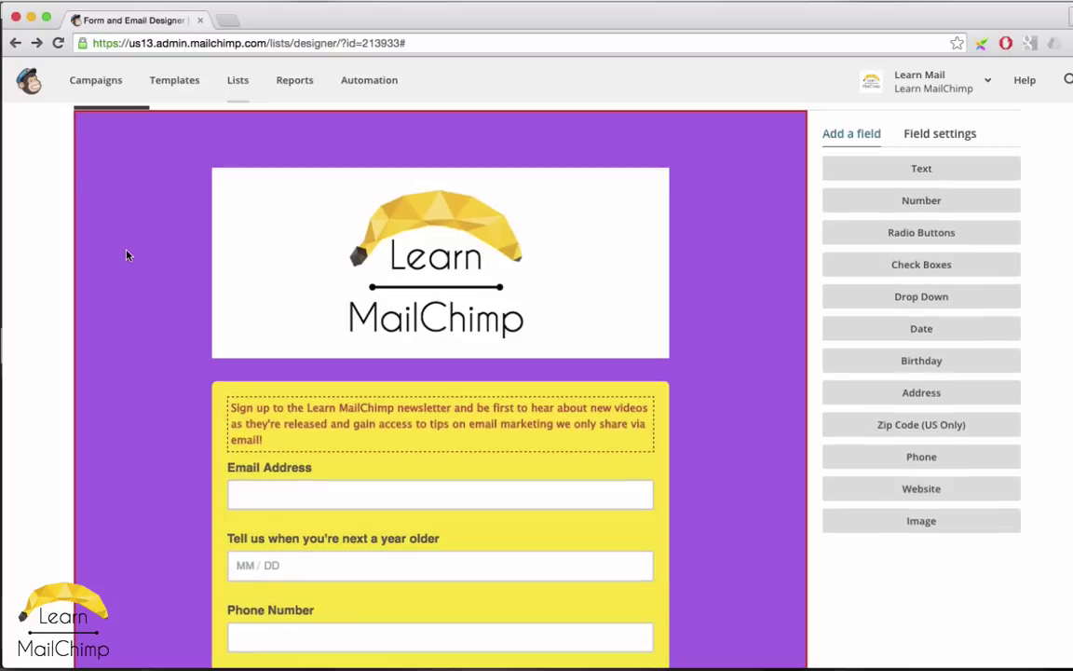
Switch to the form's design view and copy the signup form URL.
scroll(128, 255, up, 3)
click(189, 187)
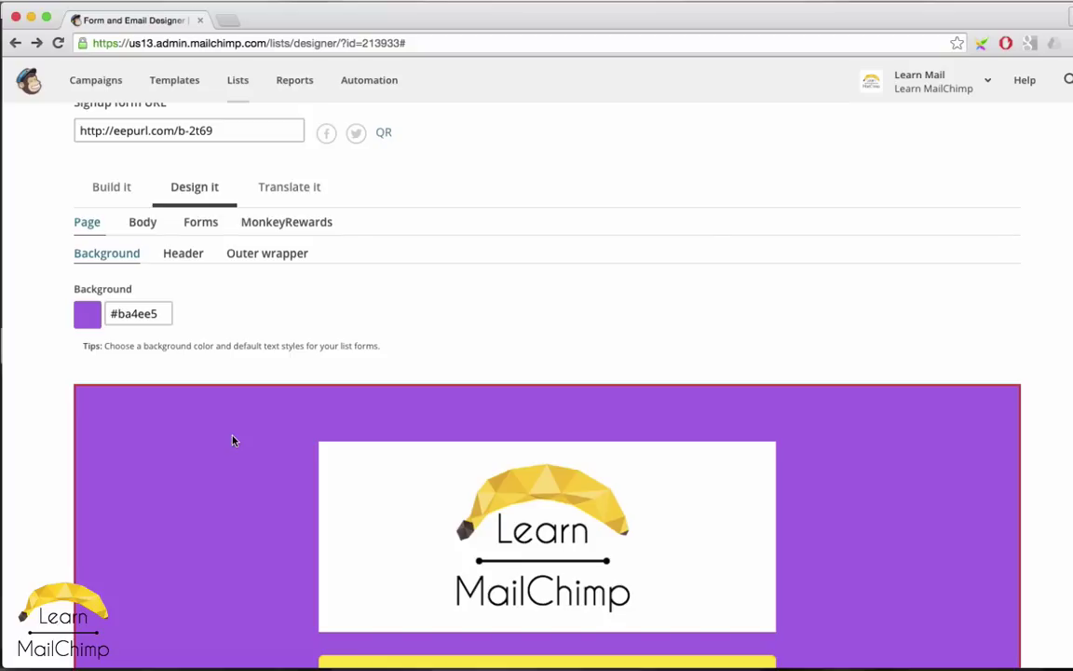
scroll(234, 440, up, 3)
click(223, 284)
key(super+c)
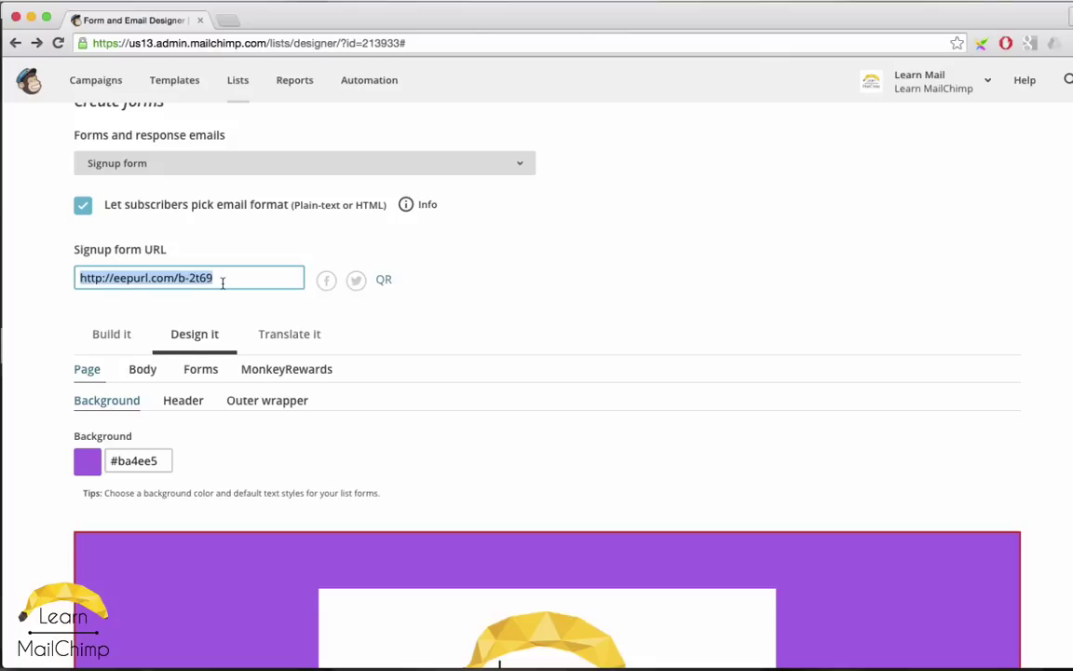
scroll(222, 285, down, 5)
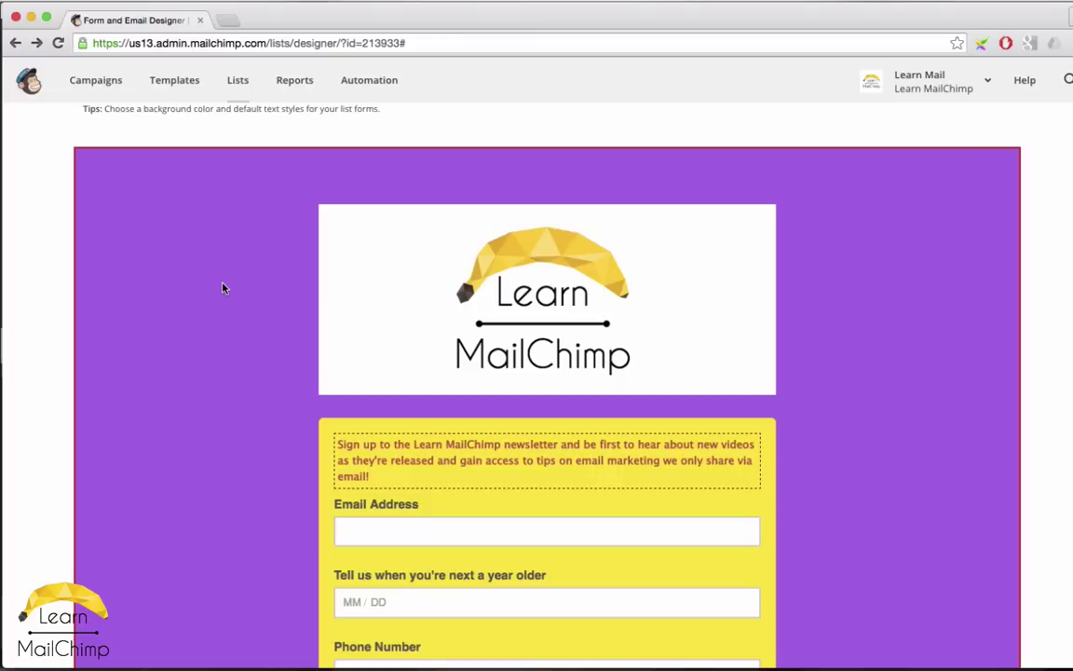
scroll(222, 289, up, 5)
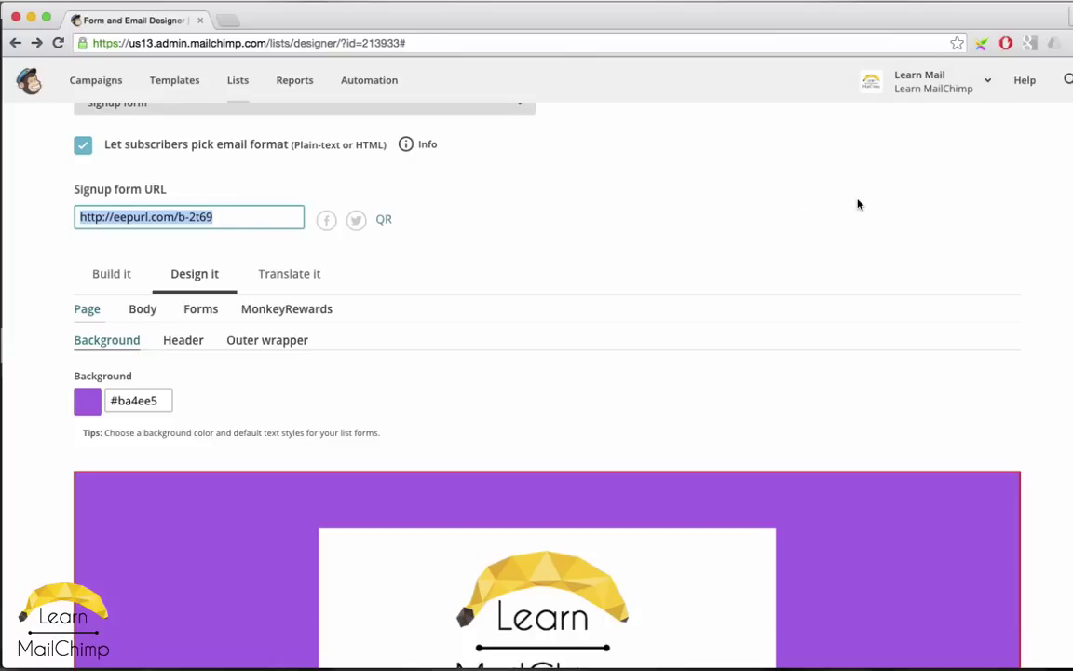
click(927, 81)
click(842, 273)
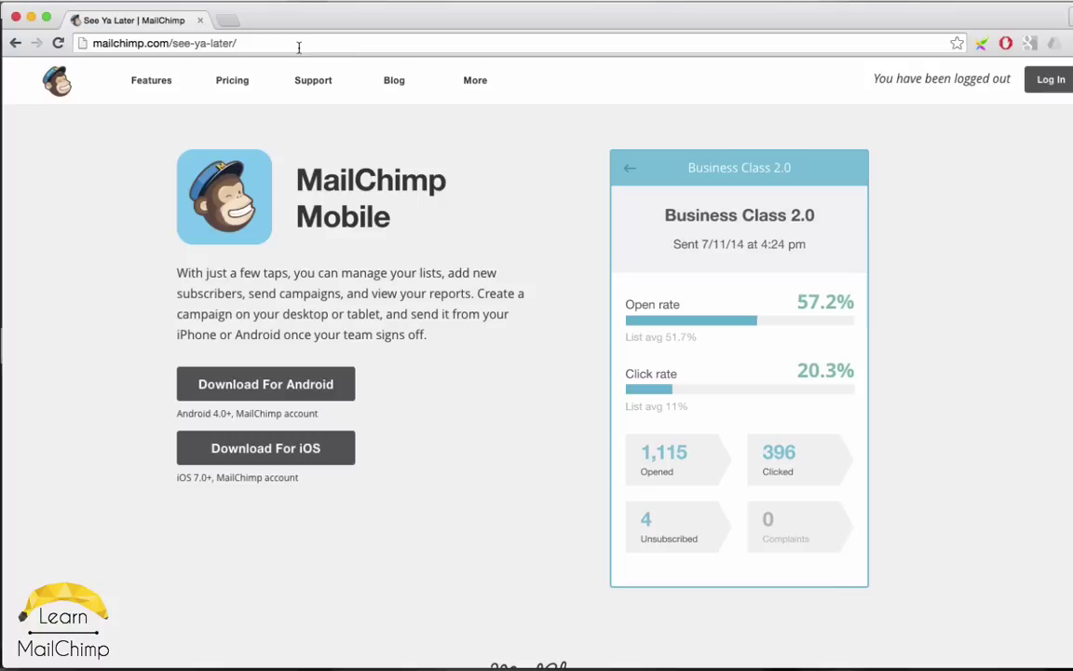
click(298, 46)
key(super+v)
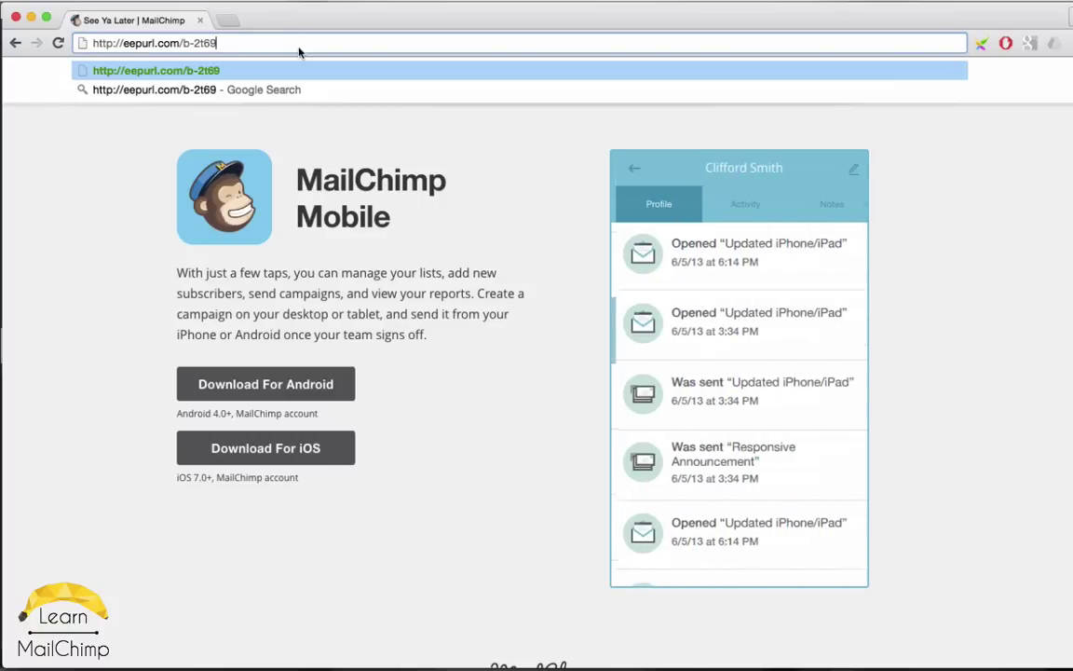
key(Return)
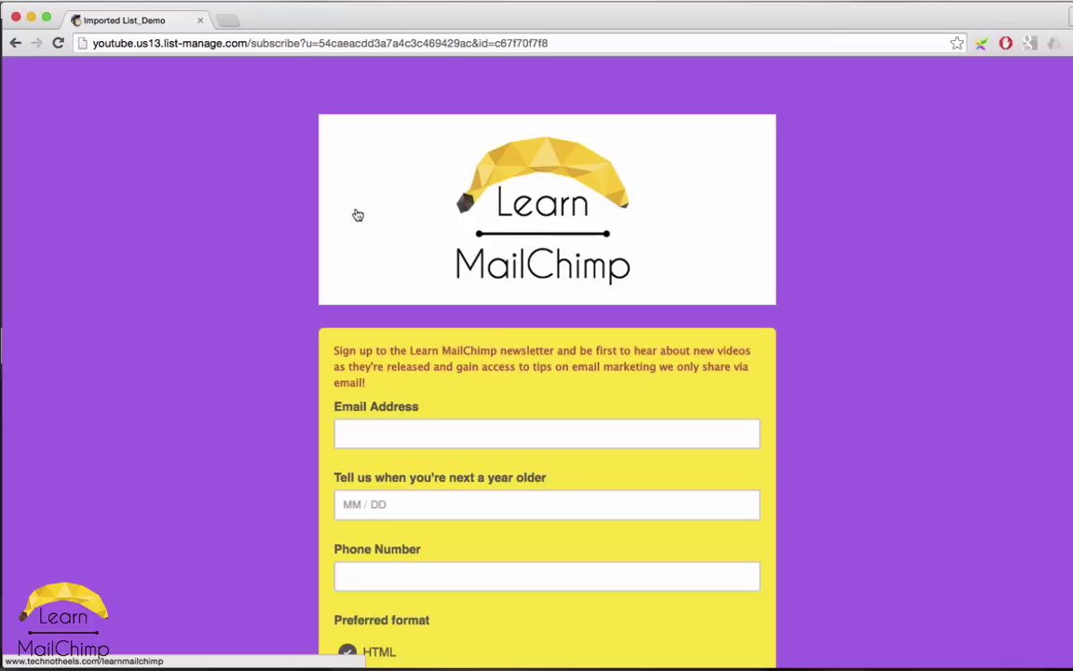
Fill in the subscriber's email address and birthday on the live signup form.
scroll(358, 215, down, 3)
click(412, 265)
key(ctrl+v)
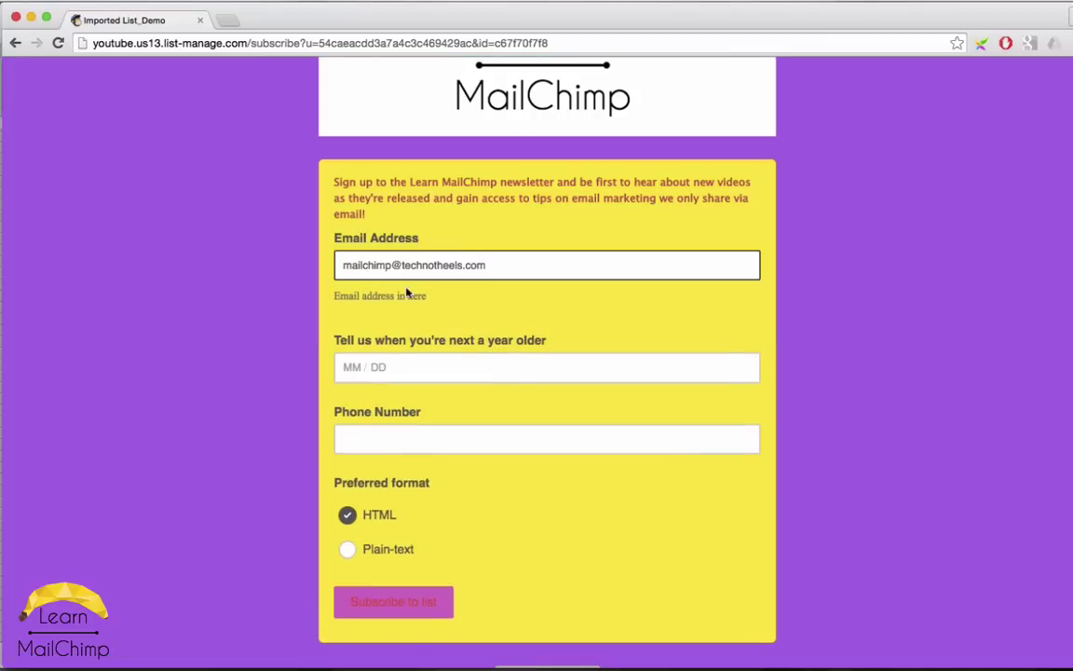
click(376, 365)
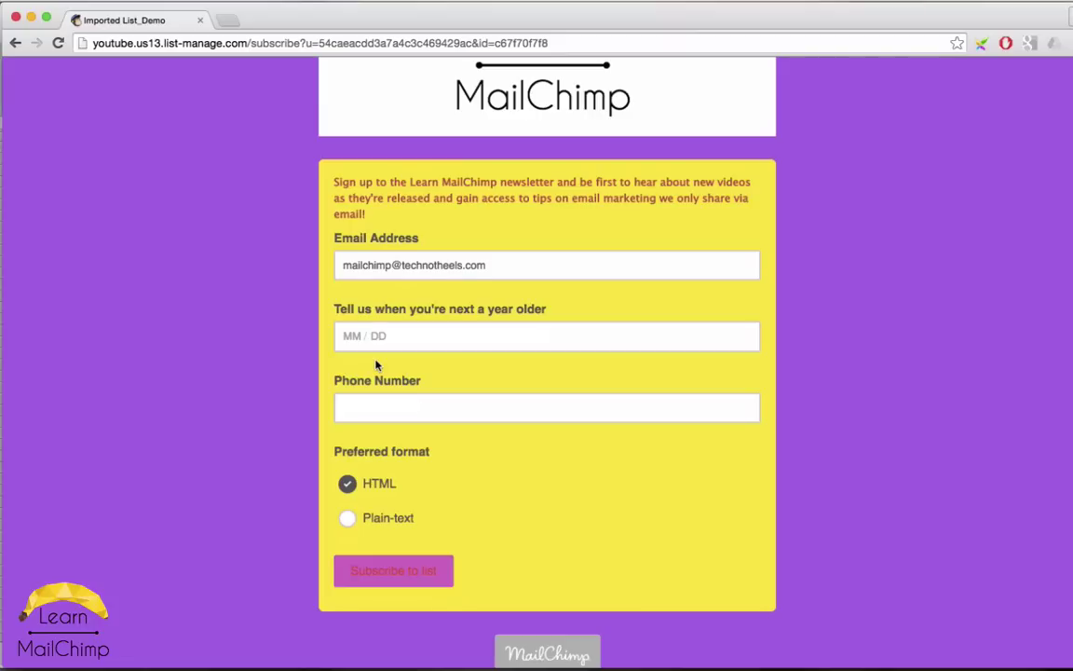
click(369, 345)
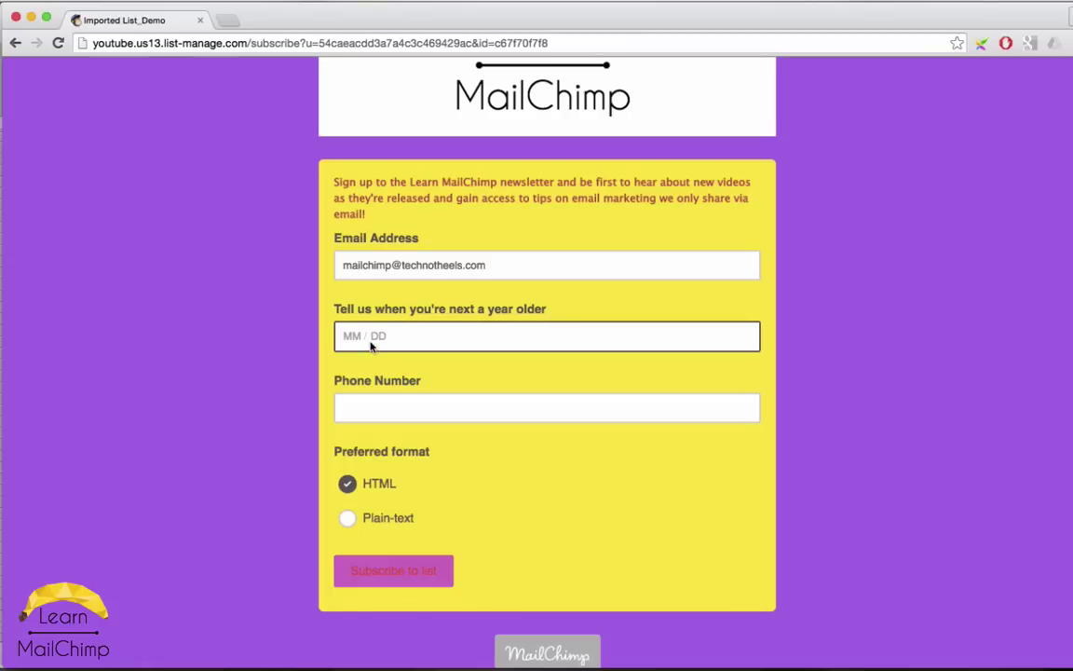
text(0727)
Enter the subscriber's phone number and submit the signup form.
click(383, 414)
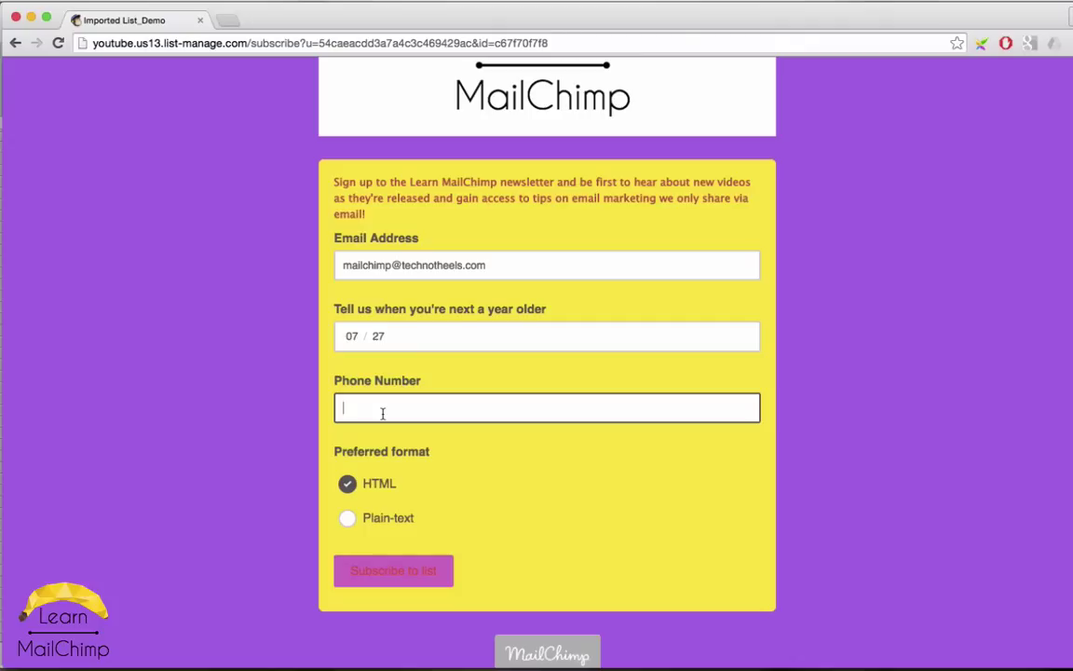
text(1234567)
click(406, 584)
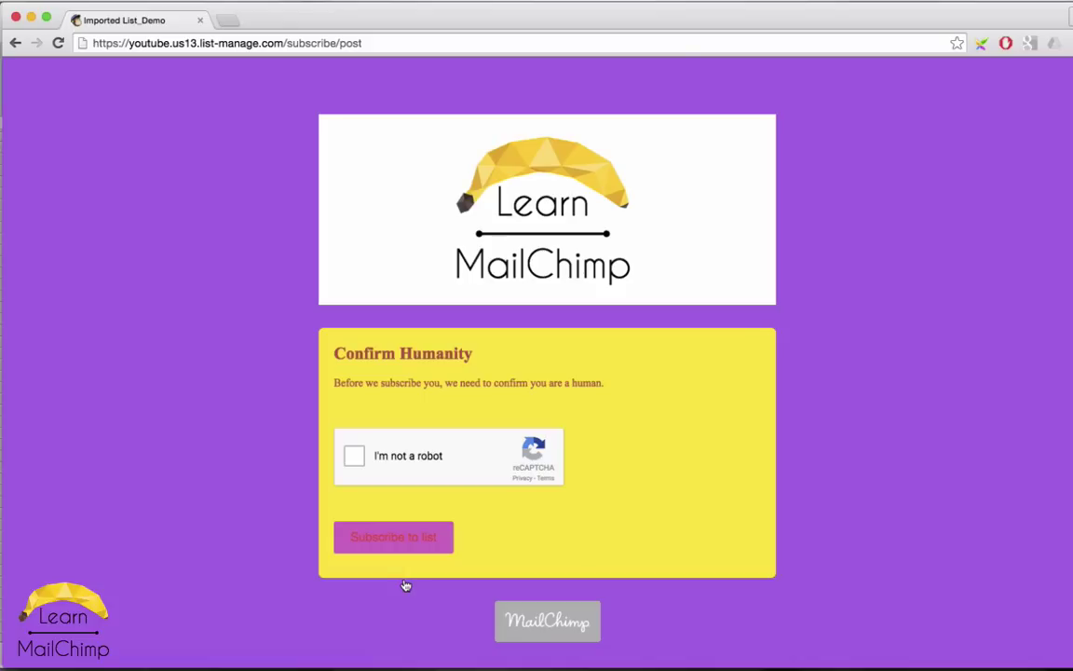
Complete the reCAPTCHA human check by selecting the four store front images and verifying the selection.
click(354, 455)
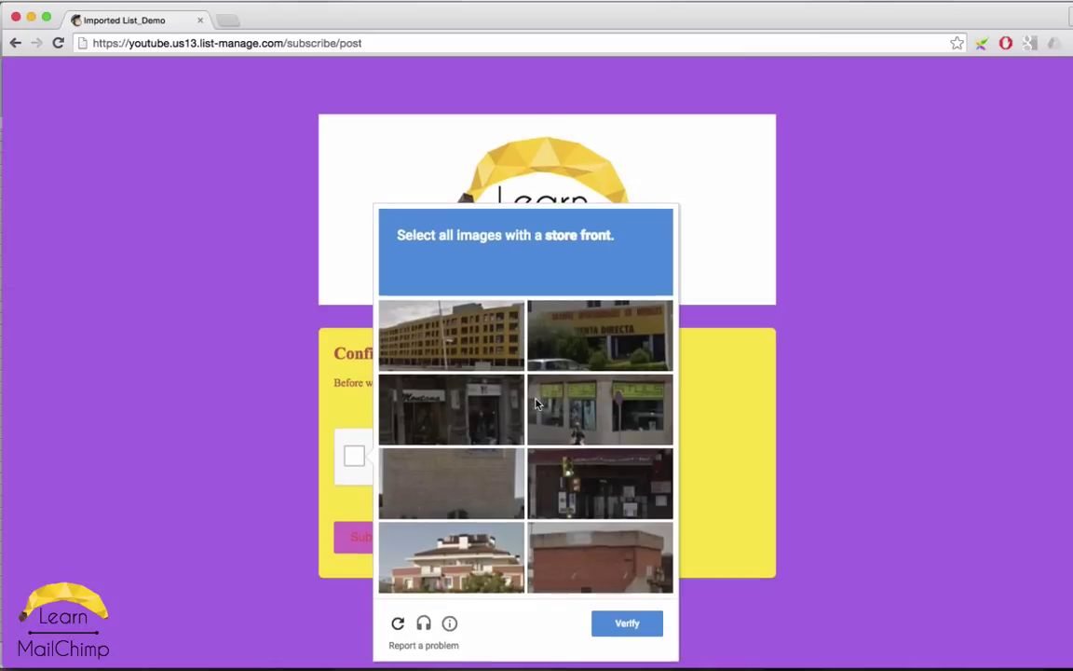
click(580, 358)
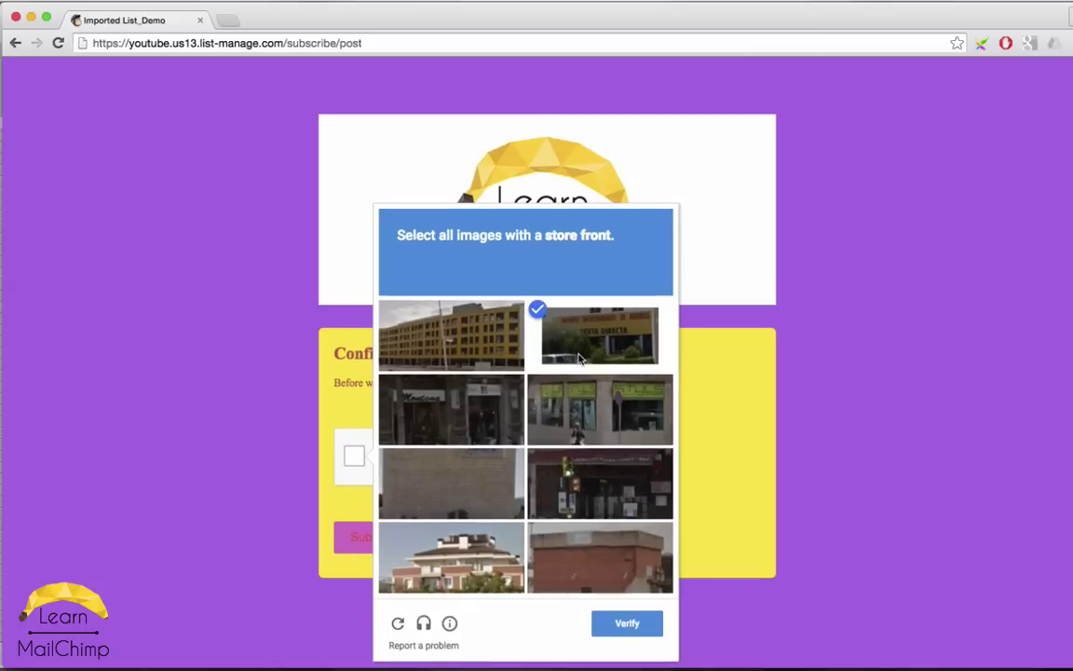
click(579, 419)
click(451, 410)
click(599, 482)
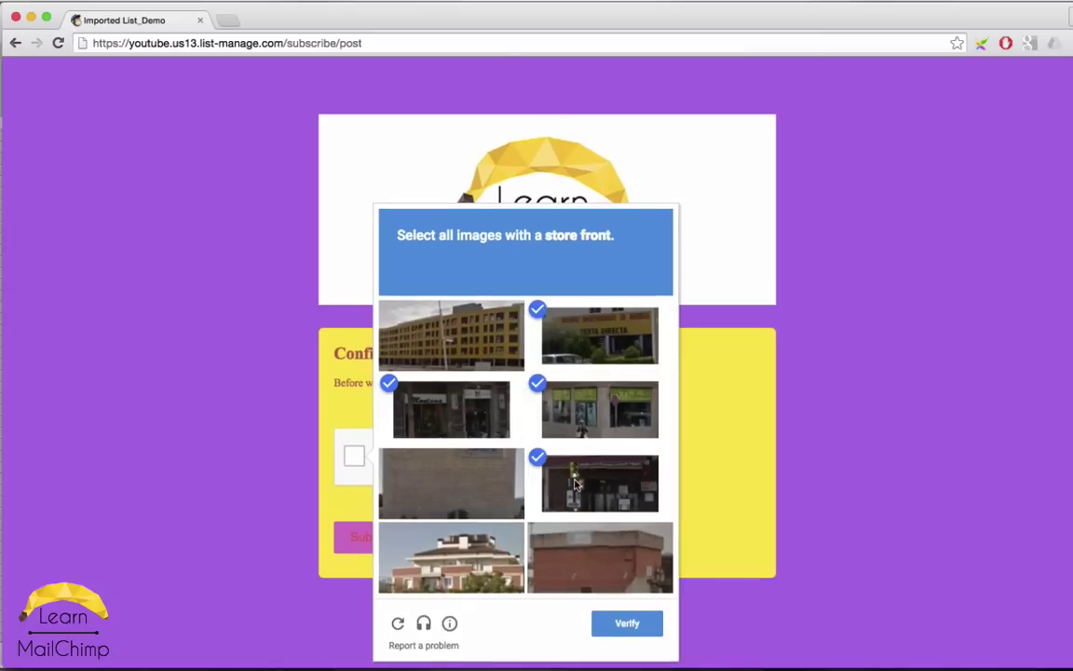
click(628, 633)
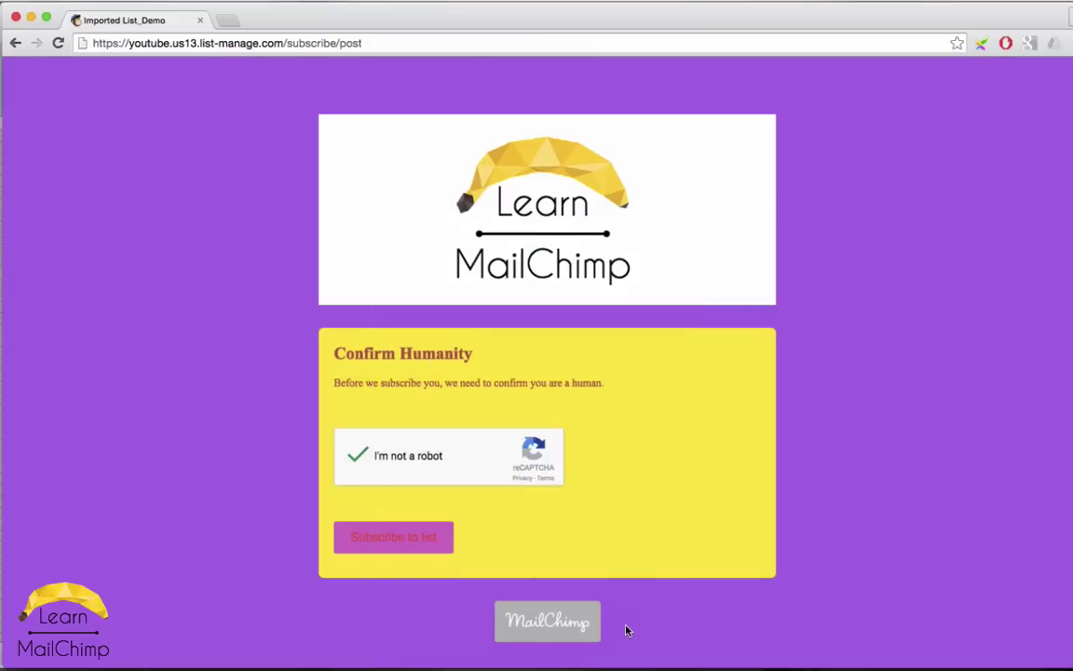